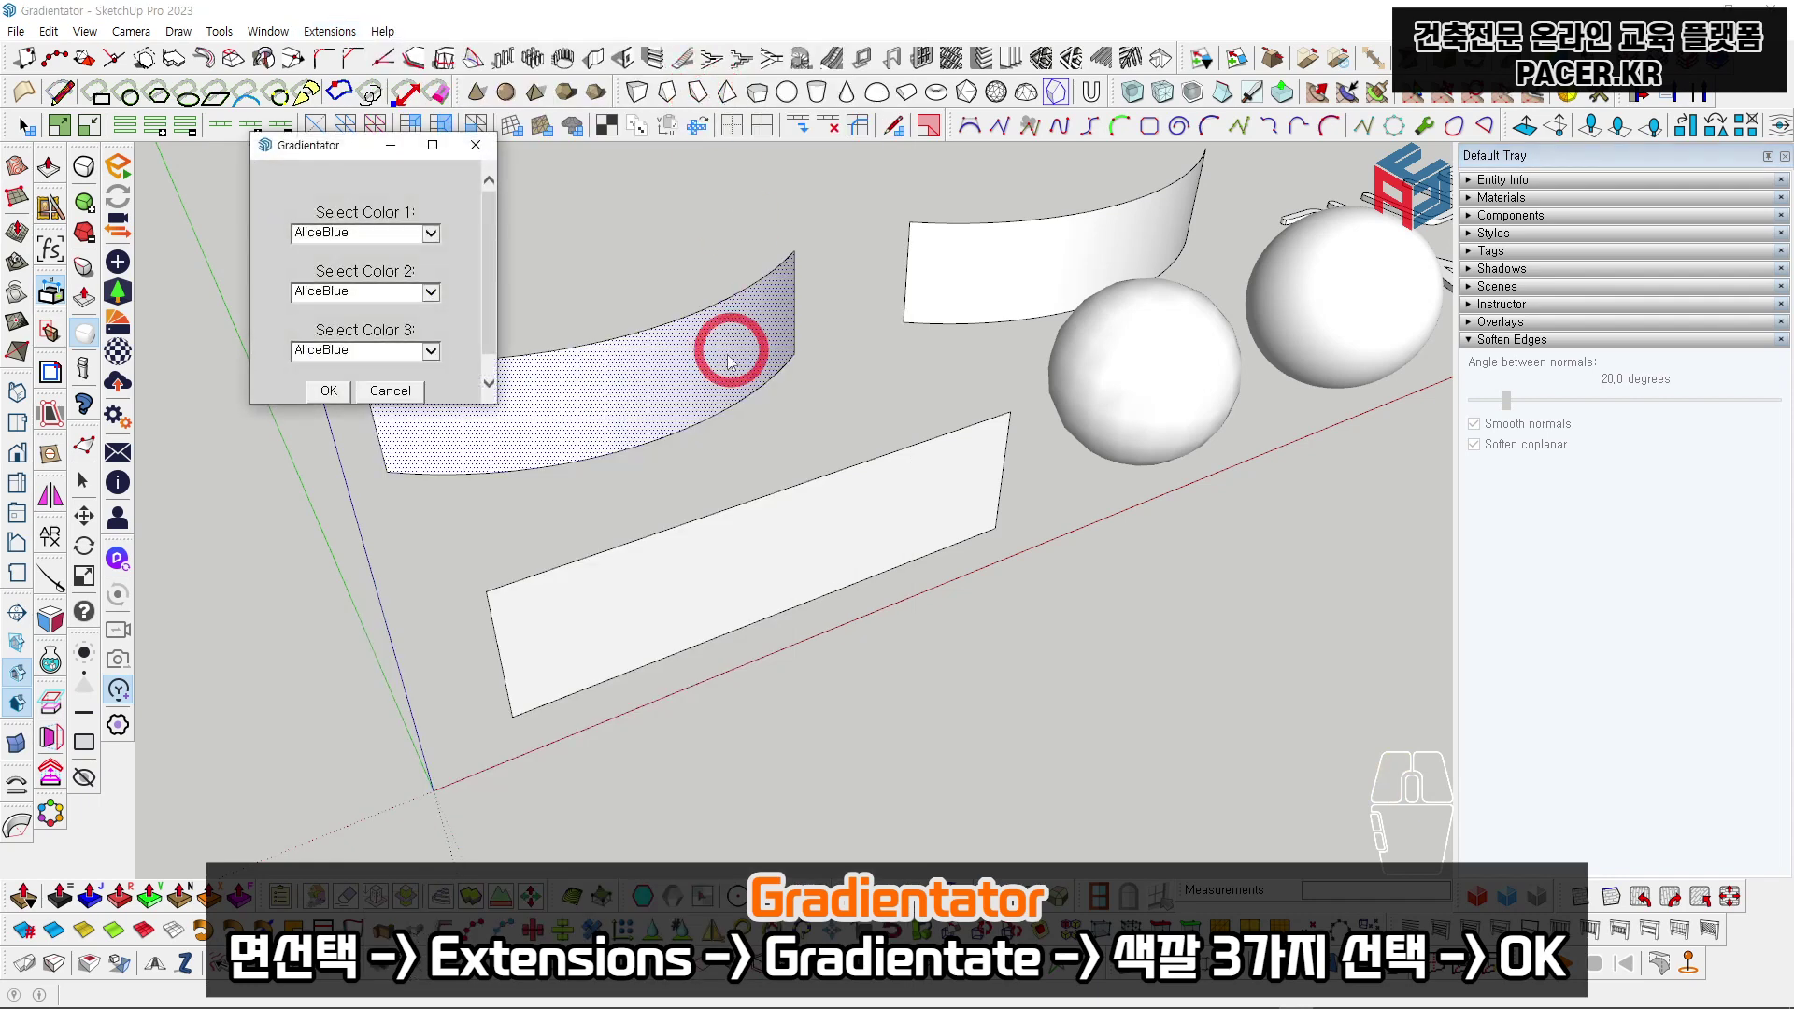
Step: Apply a Gradientator gradient of Aqua, Coral and Blue to the selected curved surface nearest the origin
left_click_drag(340, 145, 251, 182)
left_click(271, 268)
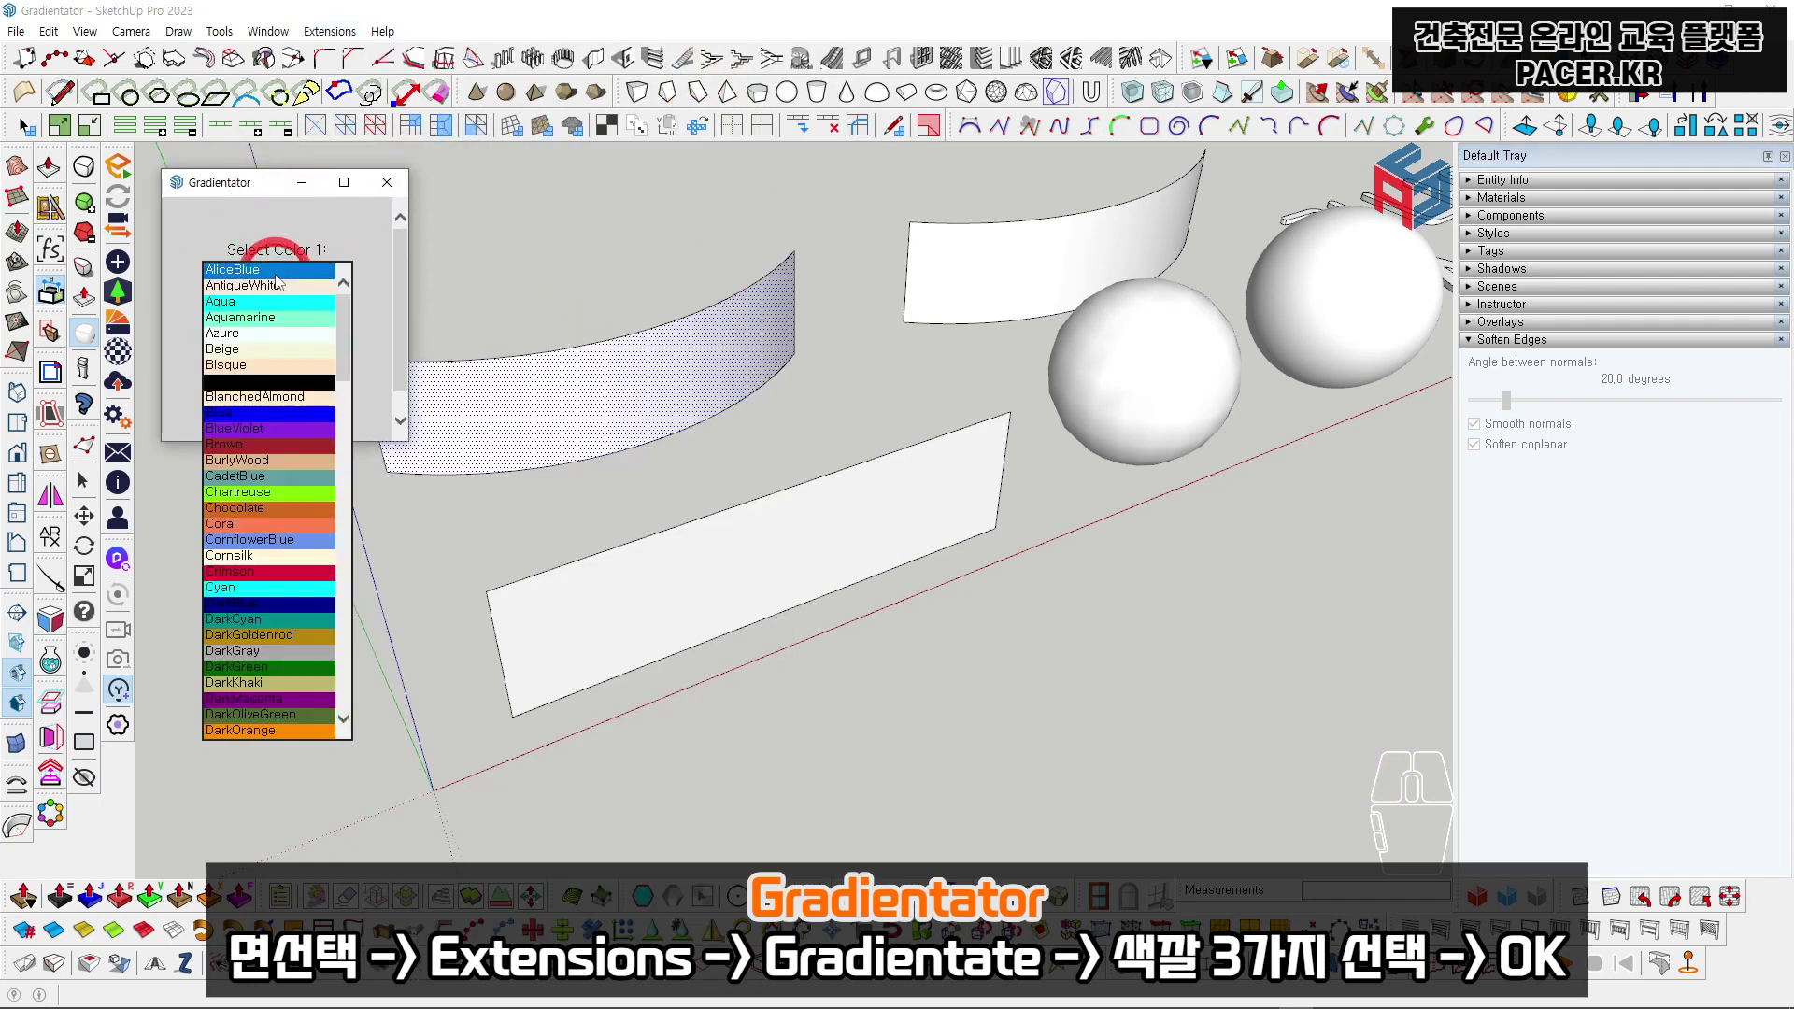
left_click(278, 301)
left_click(278, 334)
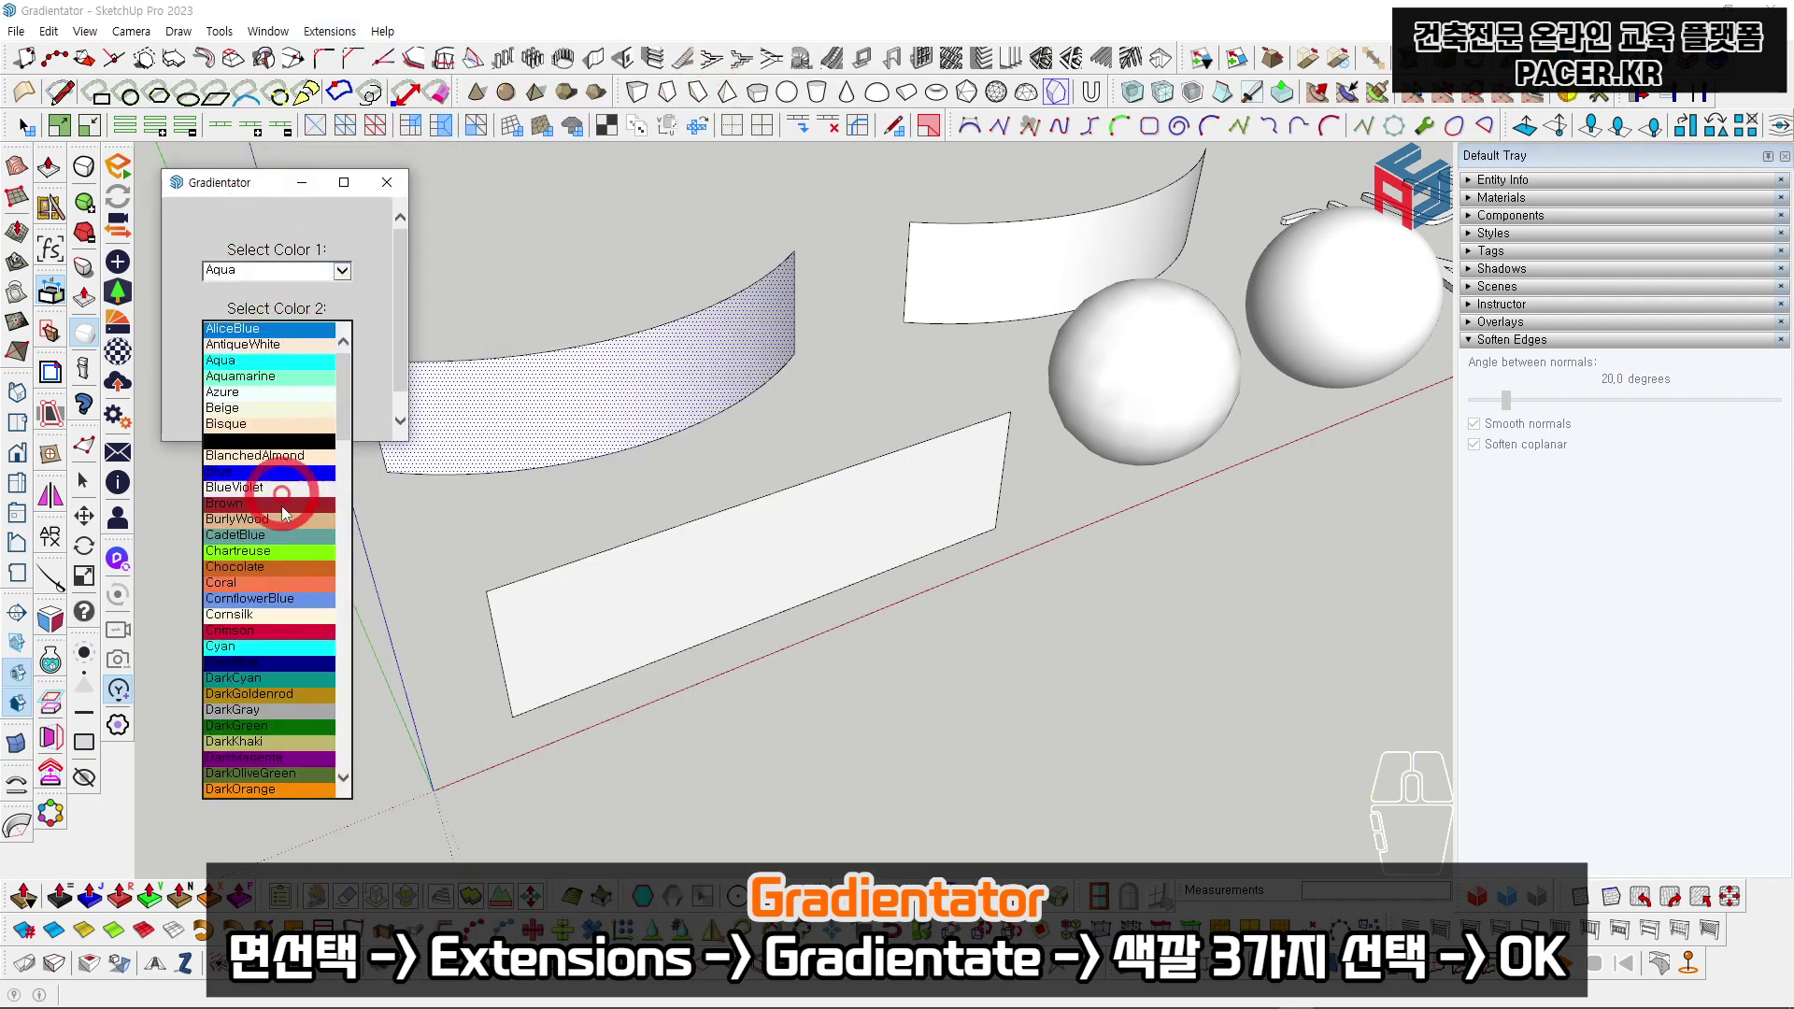
left_click(272, 579)
left_click(286, 386)
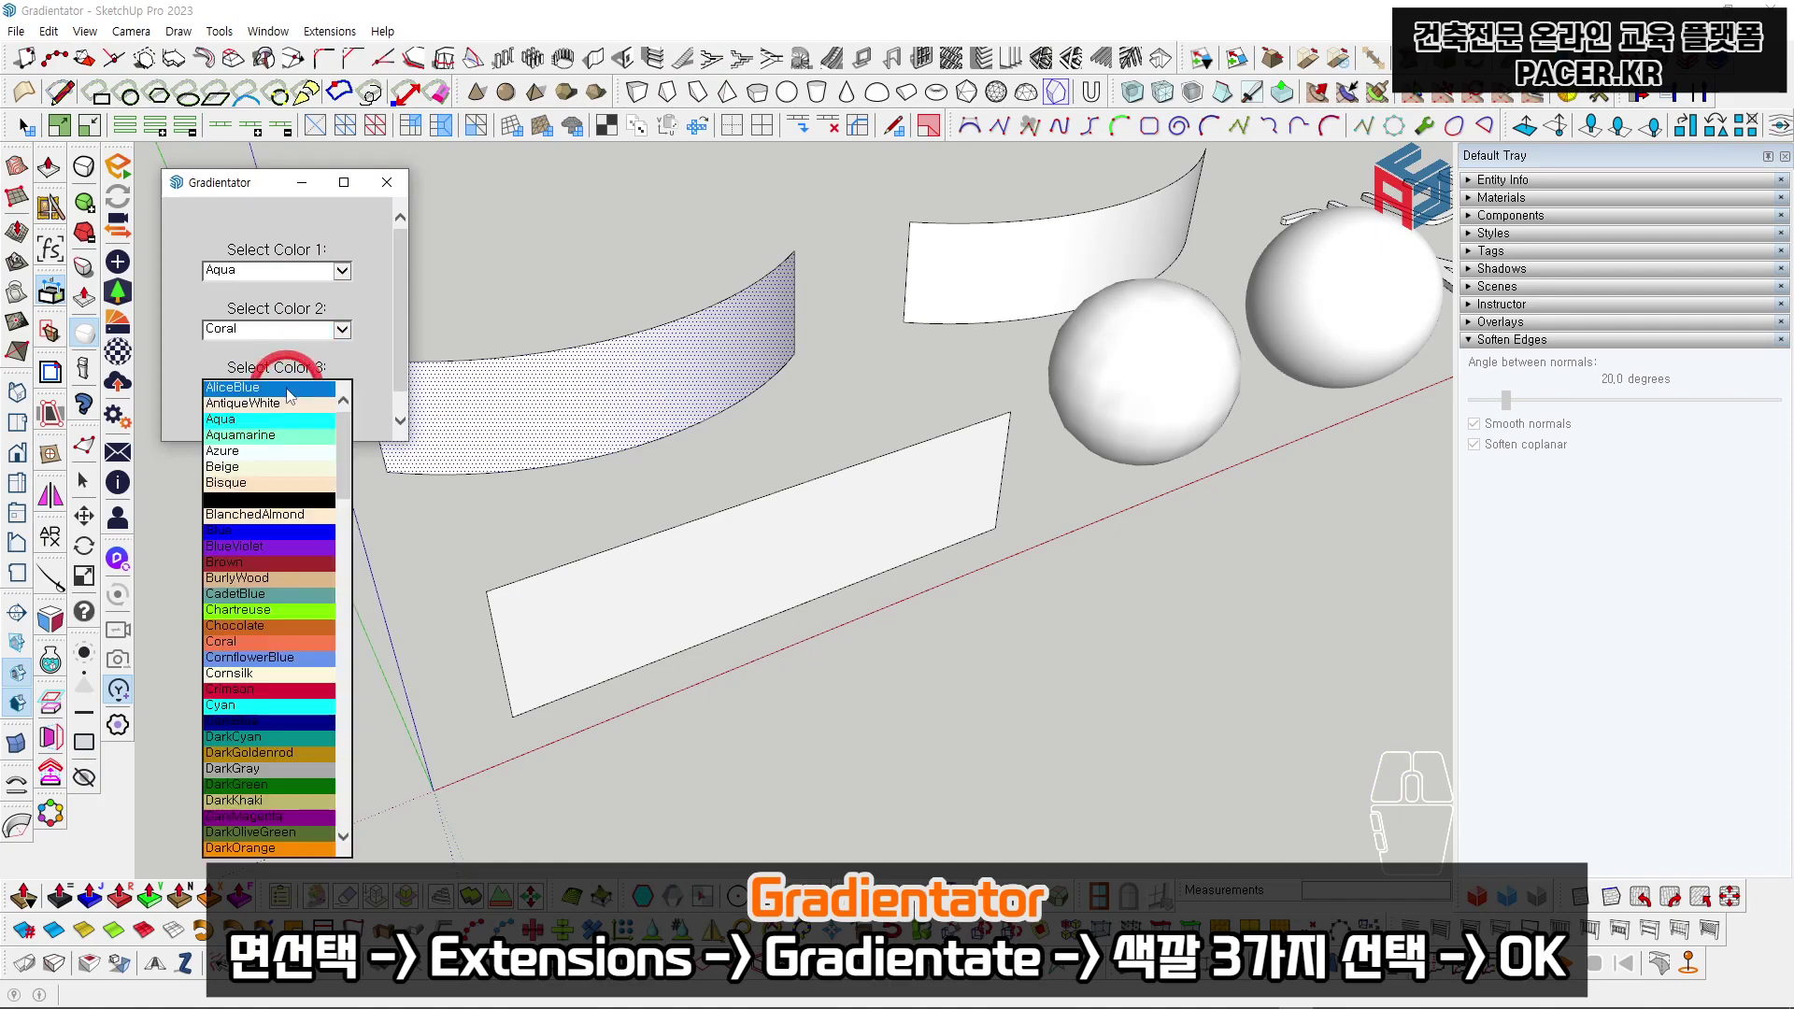
left_click(280, 531)
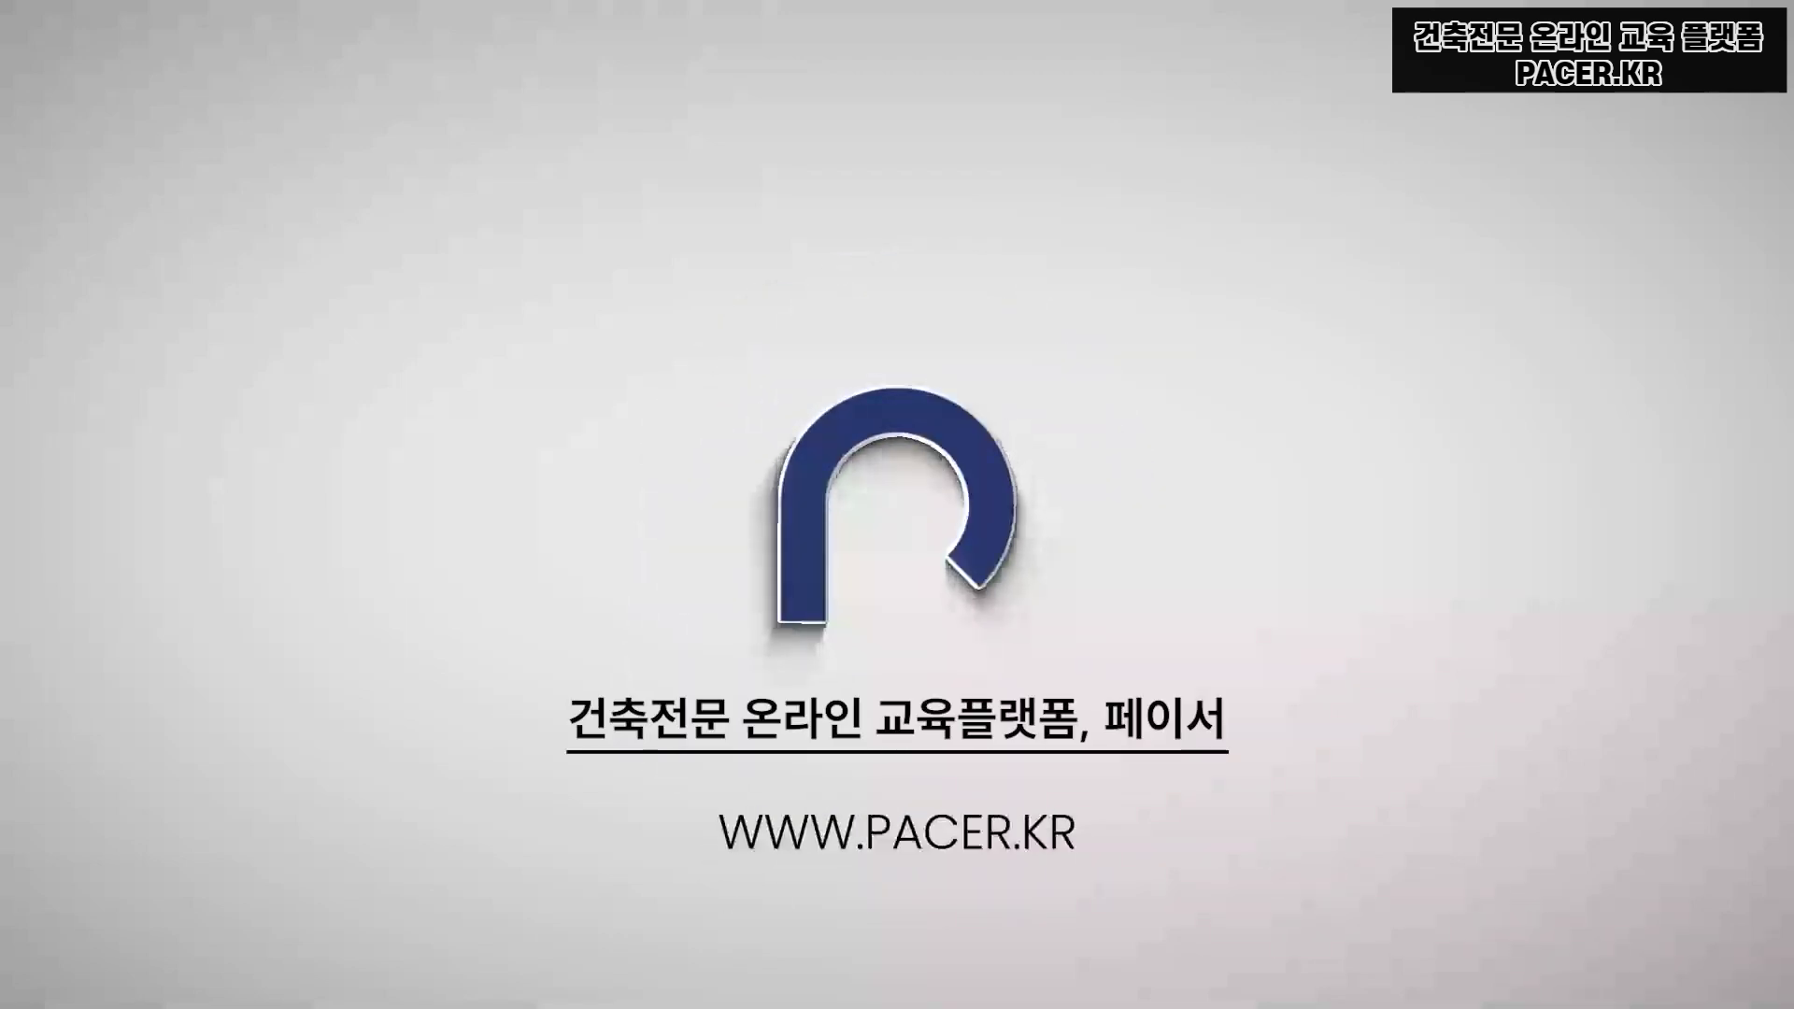
left_click(300, 304)
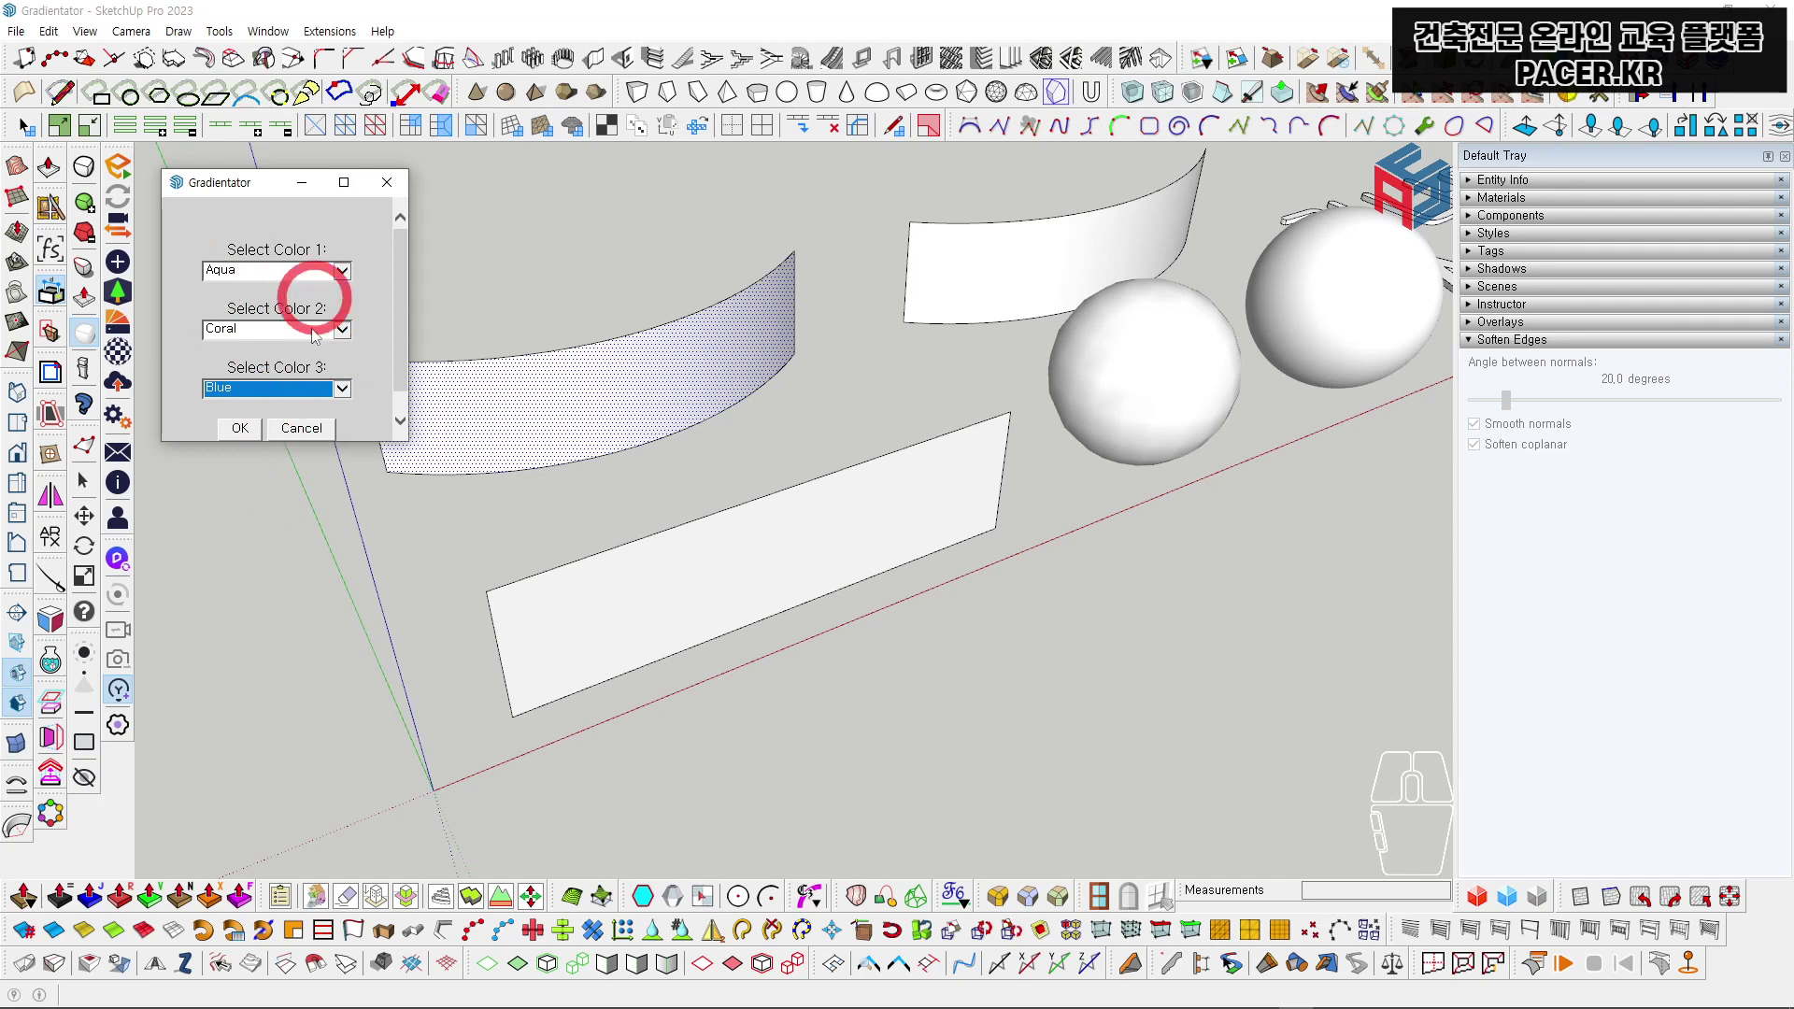
left_click(239, 428)
Step: Undo the Aqua, Coral and Blue gradient on the curved surface
middle_click_drag(568, 296, 640, 385, "shift")
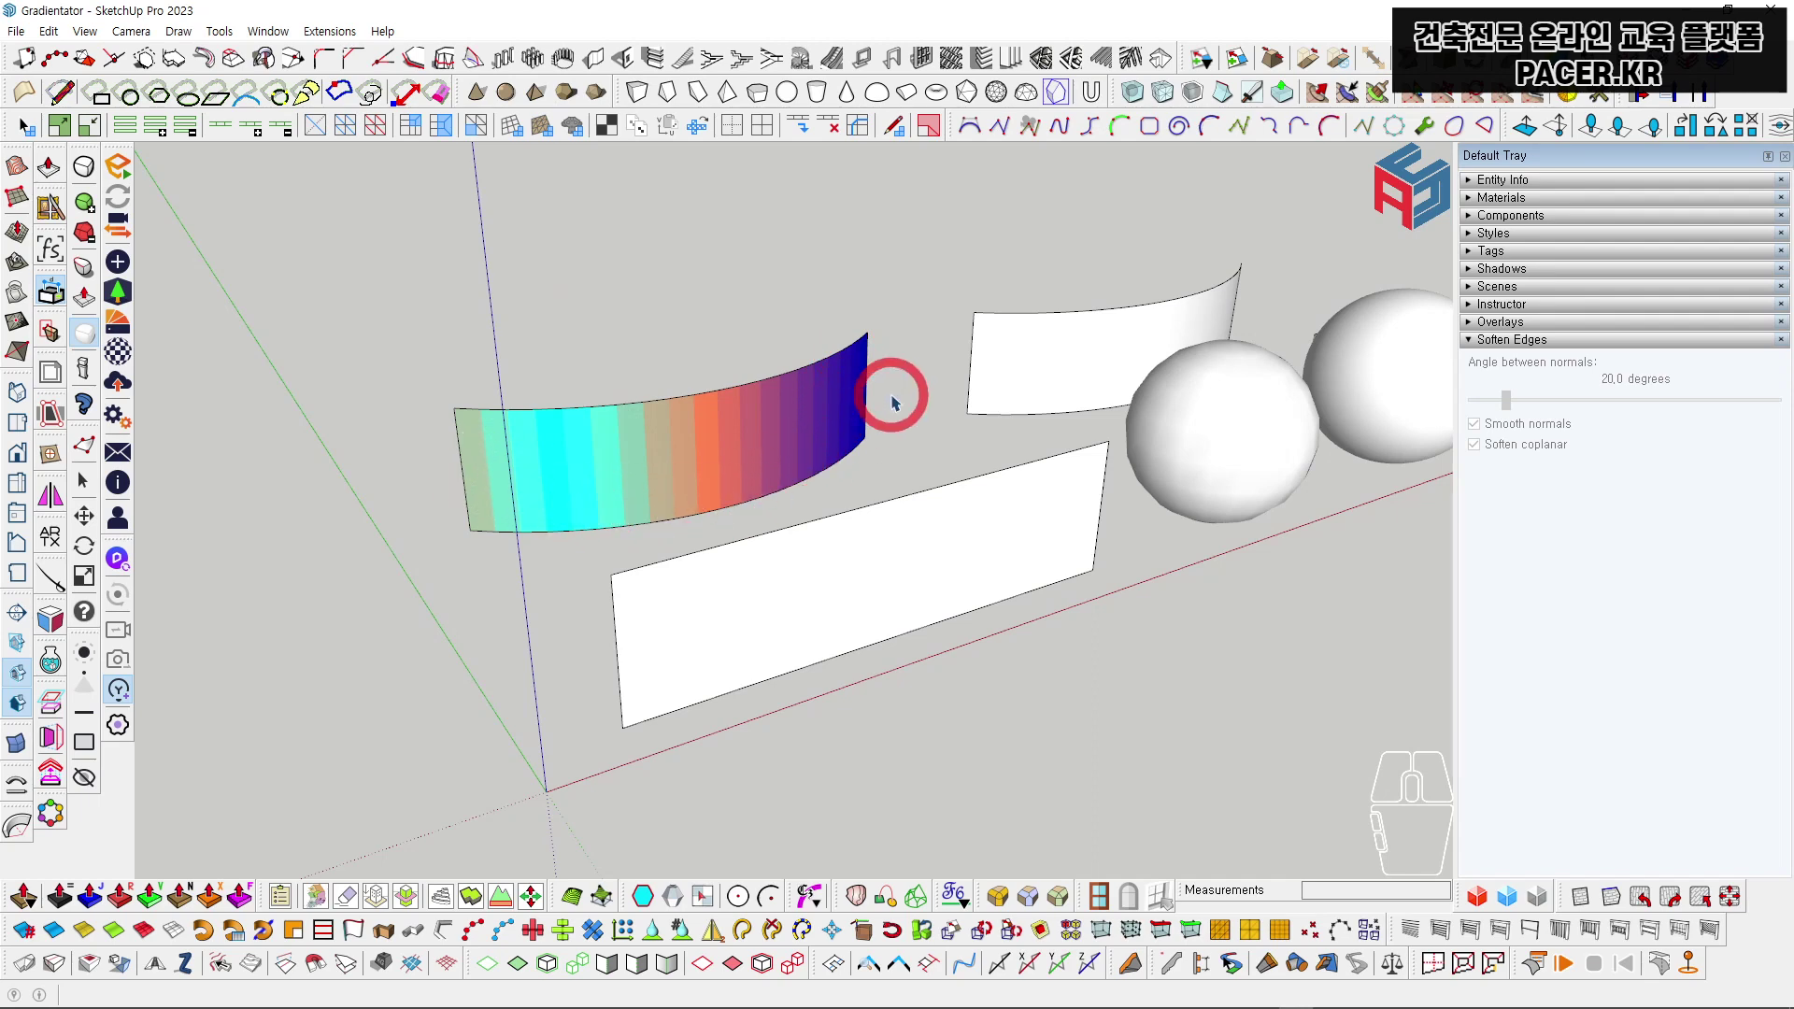
middle_click_drag(780, 459, 507, 500)
key("ctrl+z")
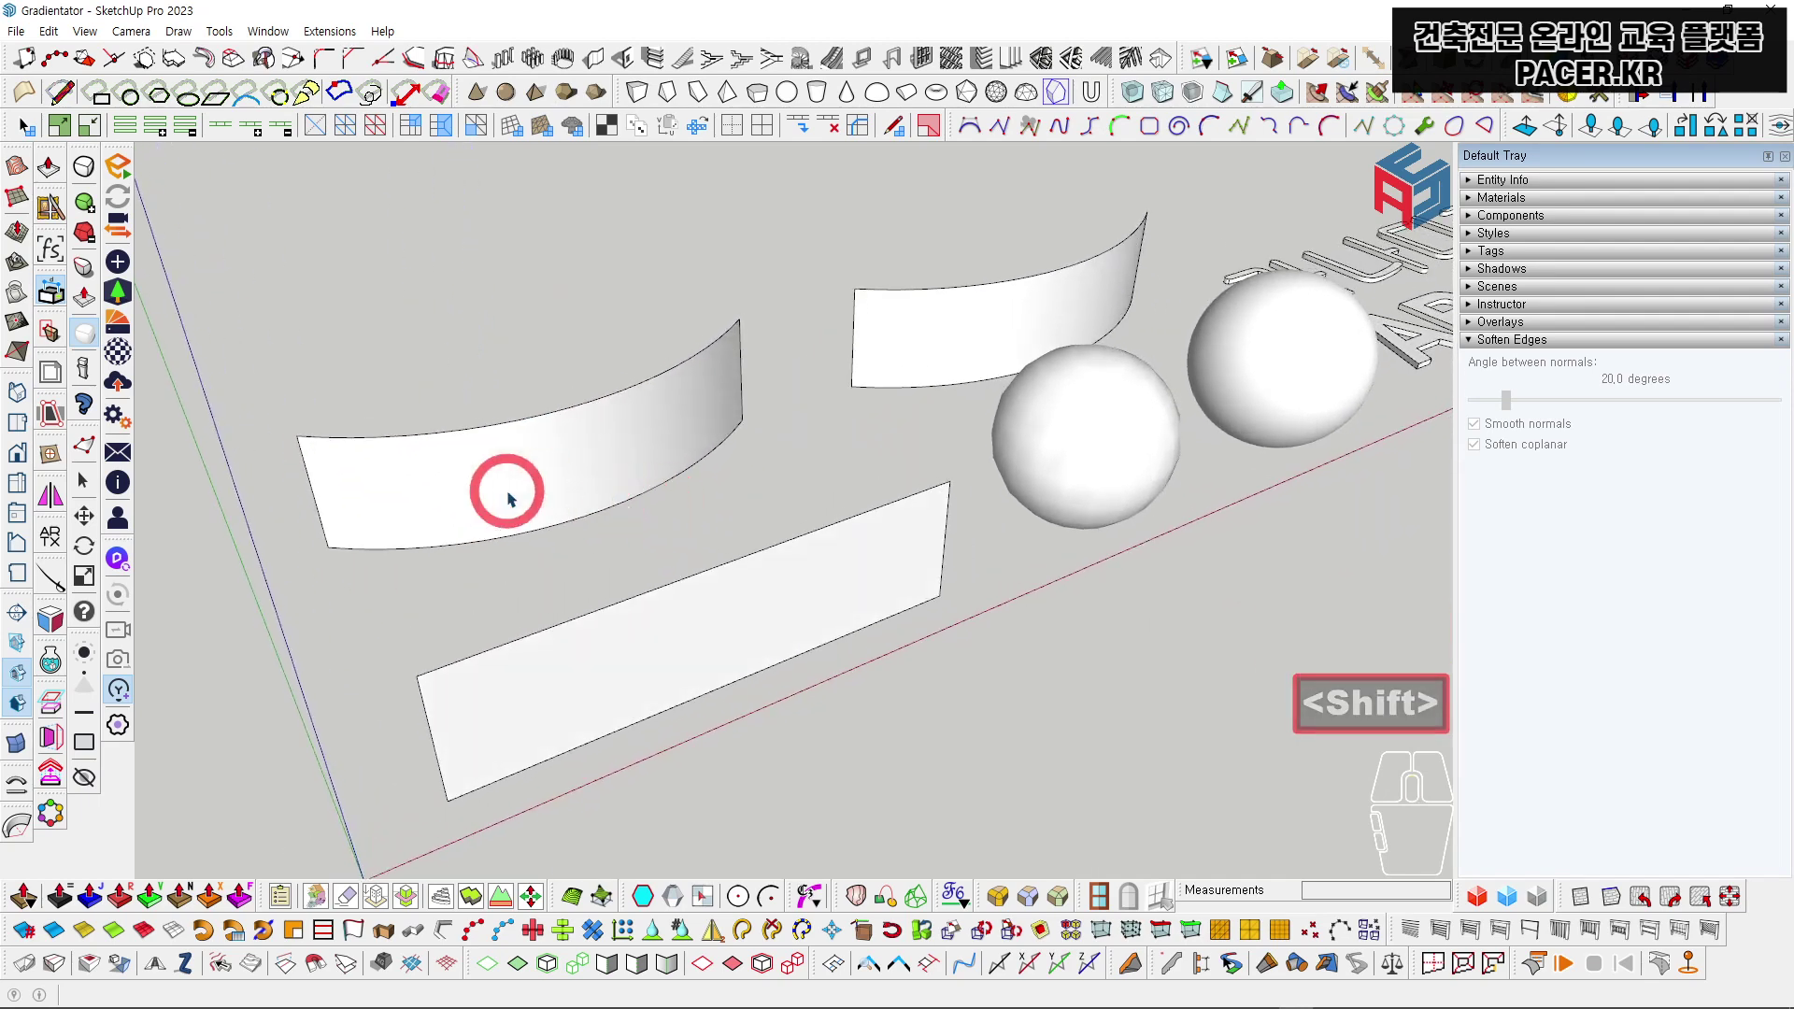
Step: Compare the face subdivisions of the two curved surfaces by revealing their hidden edges through selection
left_click(504, 495)
left_click(923, 355, "shift")
middle_click_drag(925, 361, 845, 288)
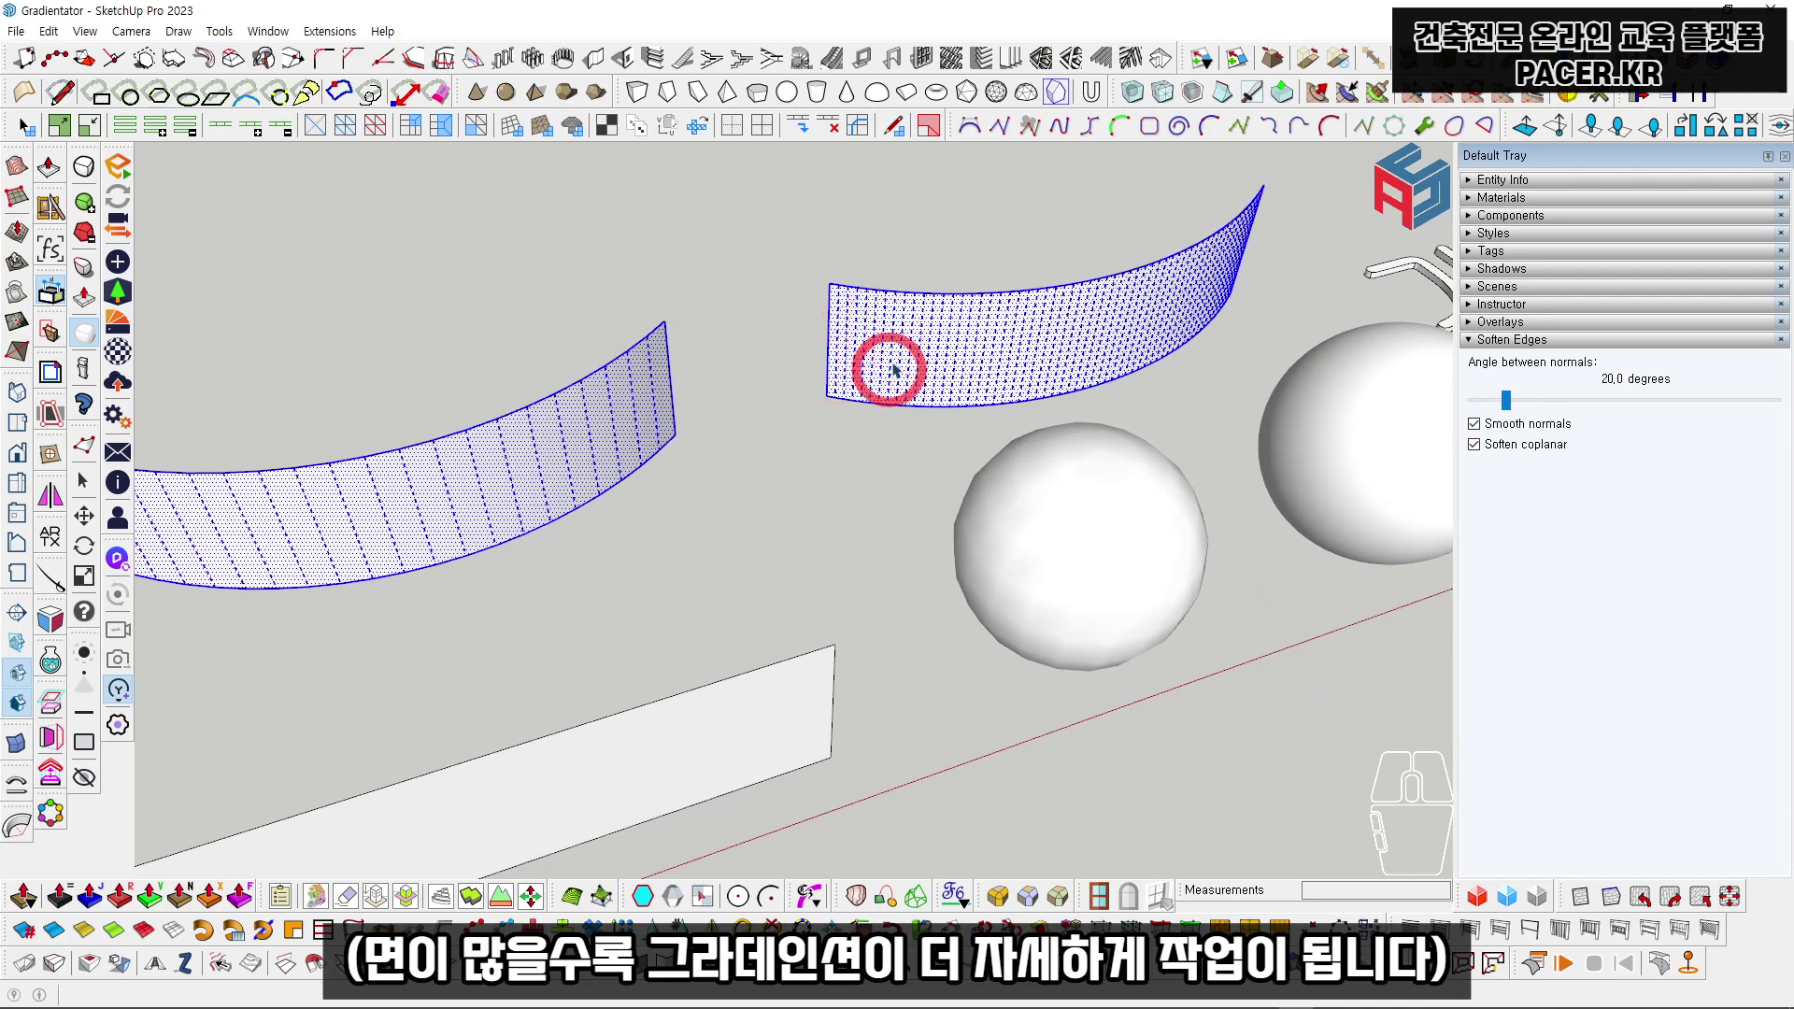
scroll(1008, 355, "down", 1)
middle_click_drag(986, 369, 928, 379, "shift")
left_click(944, 299)
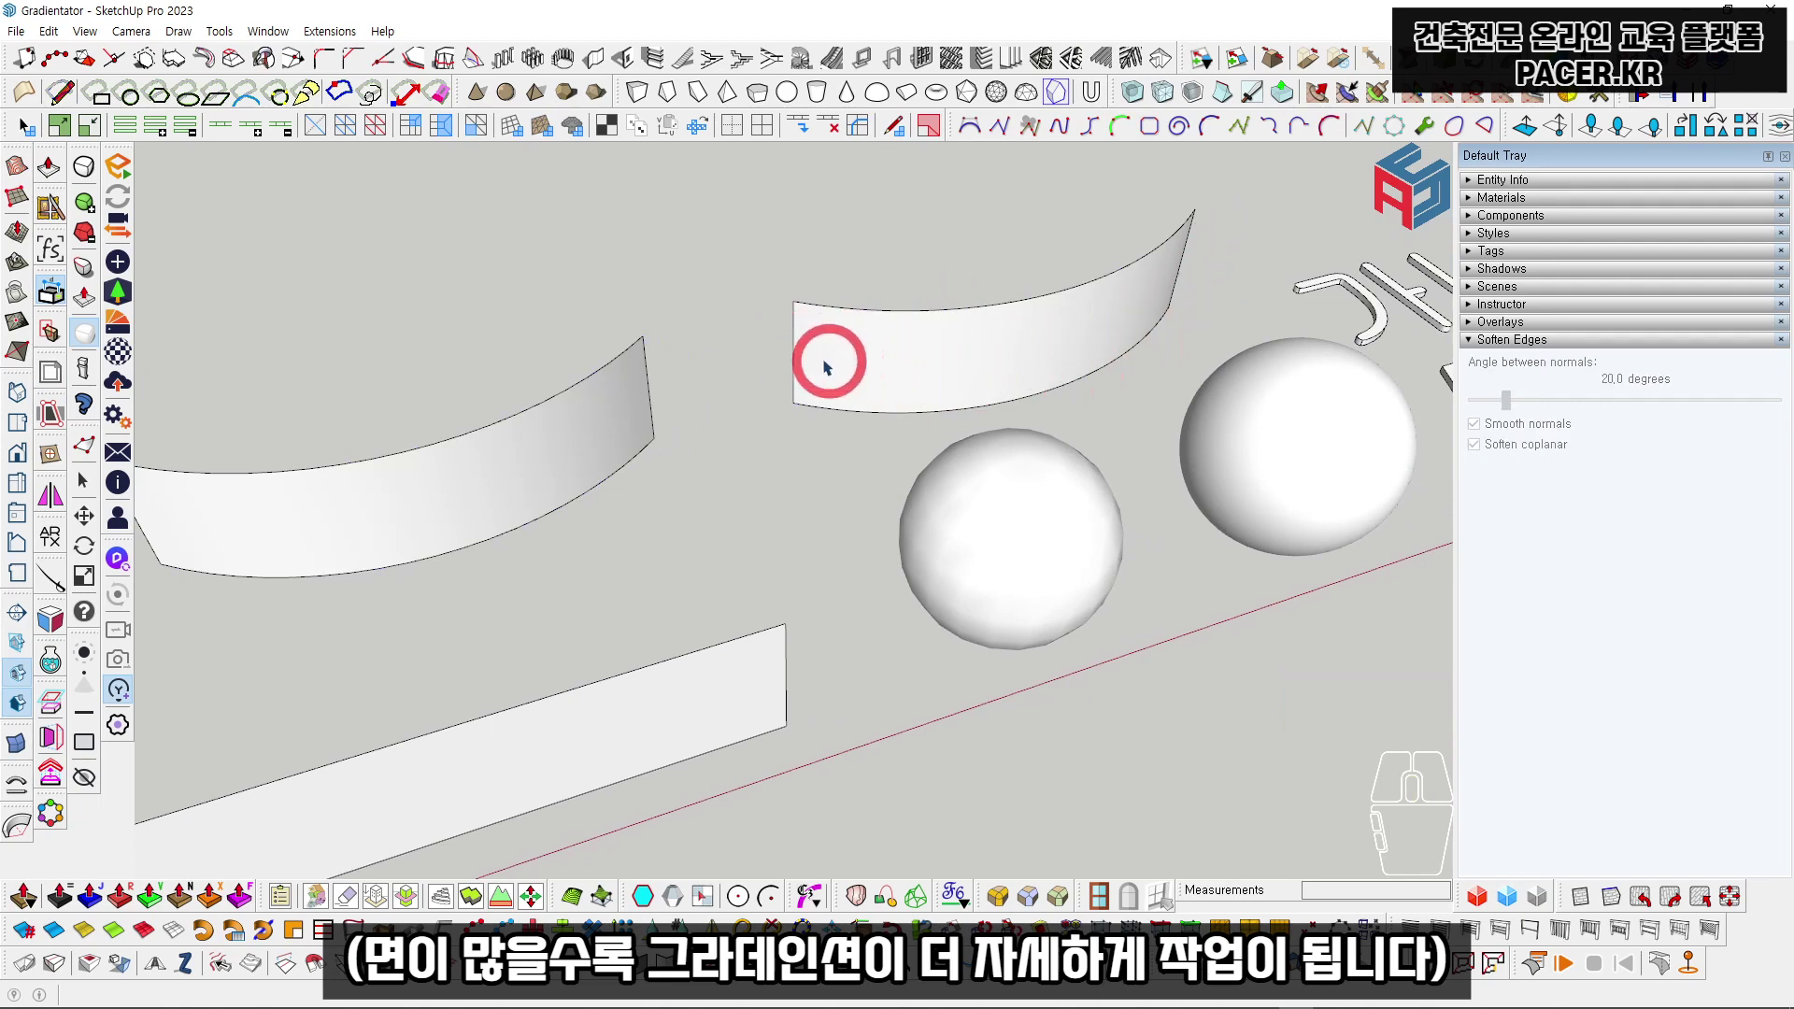
scroll(1001, 412, "down", 2)
middle_click_drag(929, 377, 709, 465, "shift")
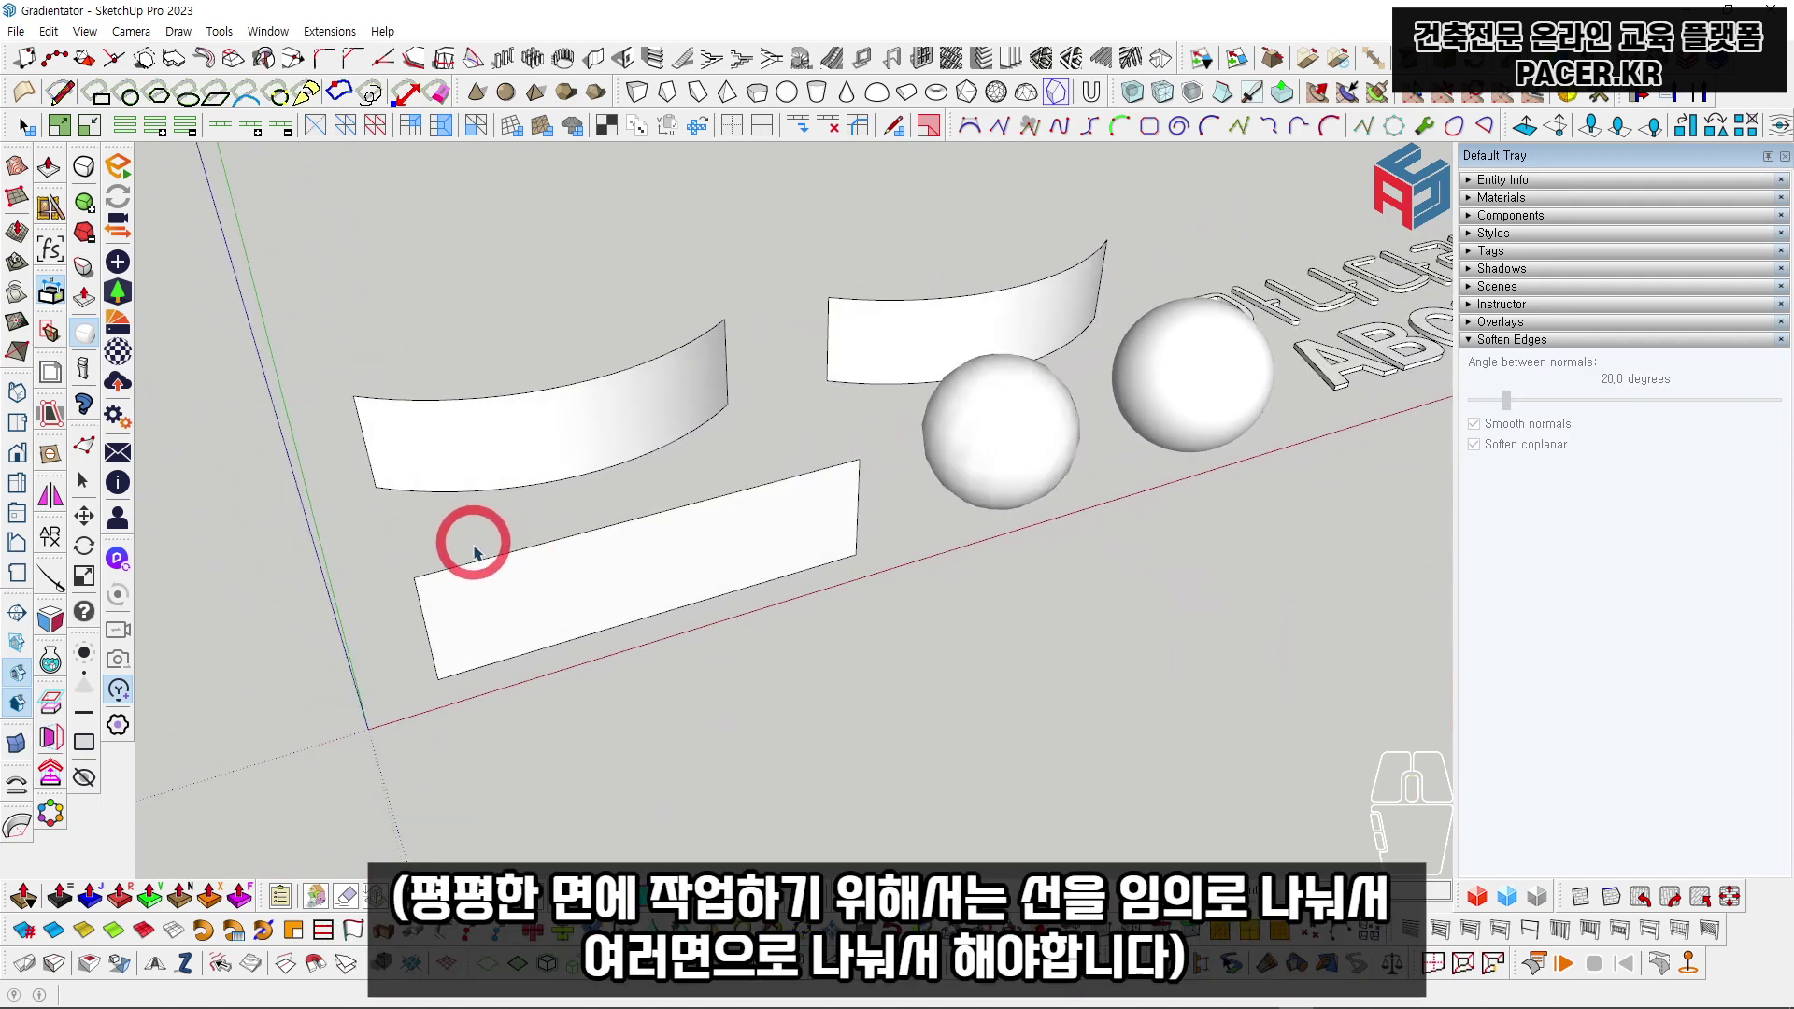
Step: Copy the flat rectangle's short end edge to its opposite end and divide the span into 20 equal parts
left_click(609, 586)
left_click_drag(405, 580, 480, 701)
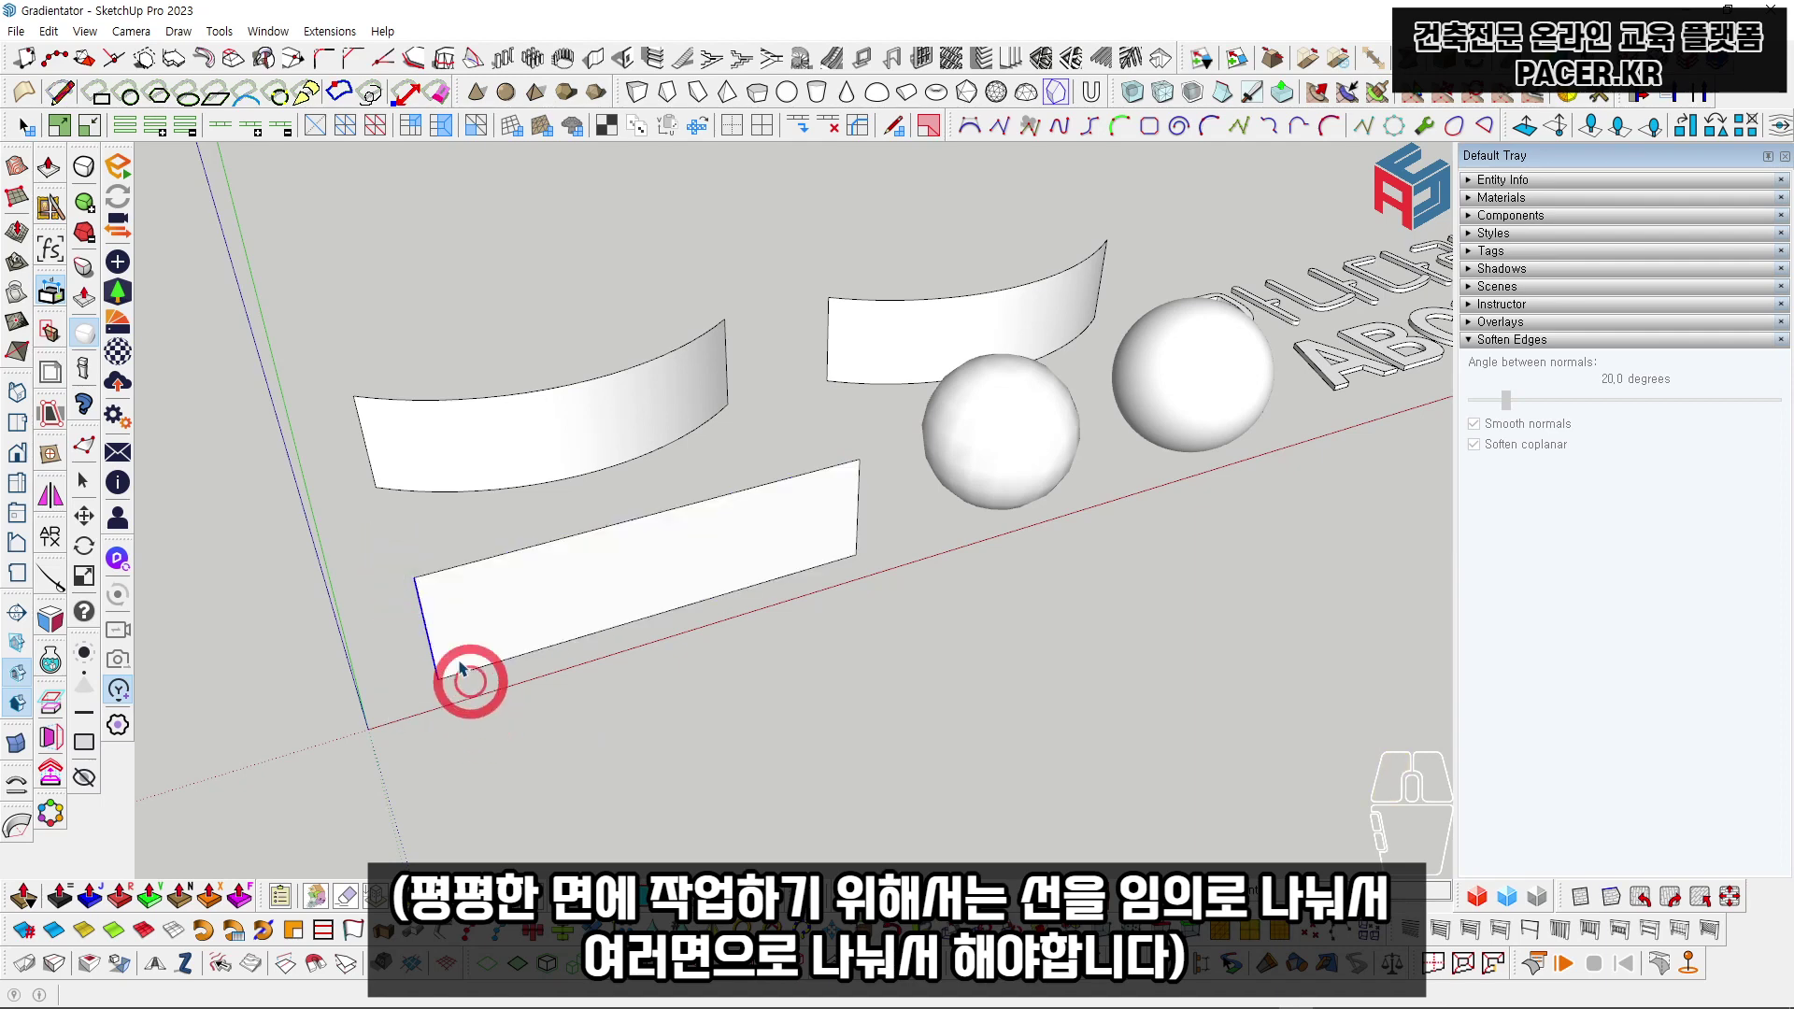
scroll(414, 577, "up", 2)
key("m")
left_click(414, 576)
key("ctrl")
left_click(944, 441)
type("/20")
key("Return")
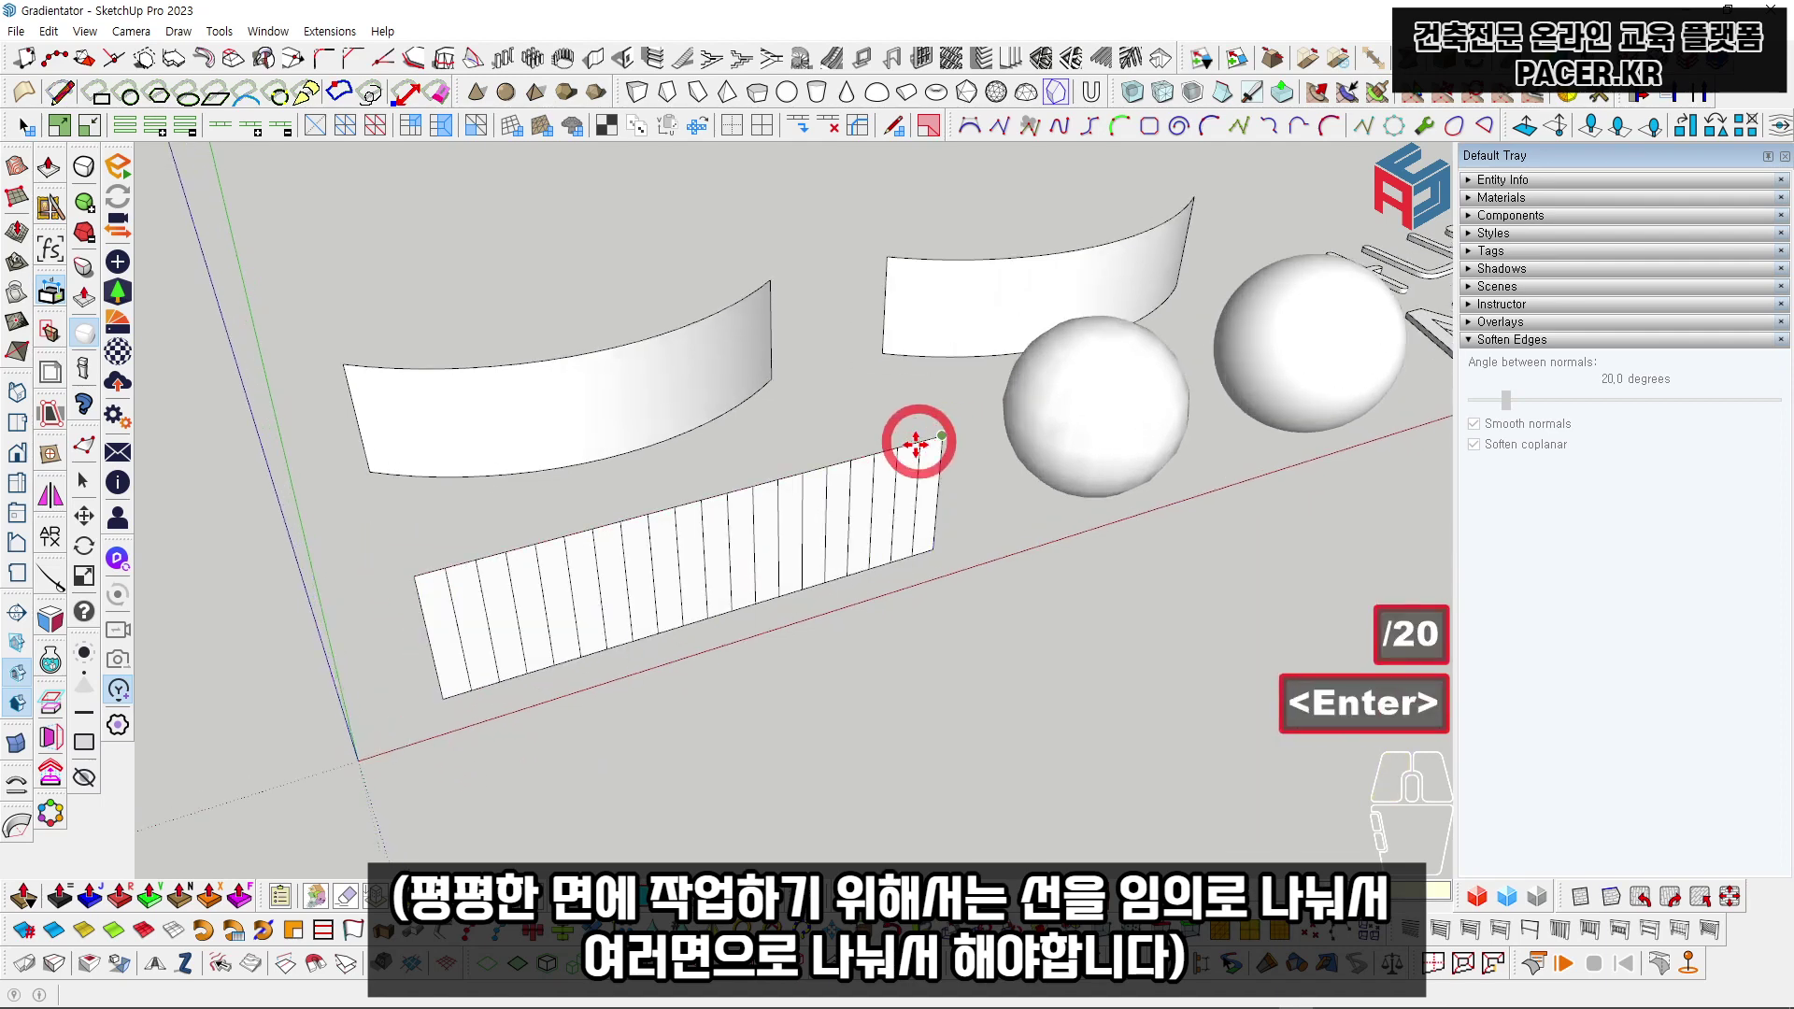
Step: Soften and smooth all the dividing edges of the flat rectangle, including coplanar ones
key("space")
triple_click(776, 542)
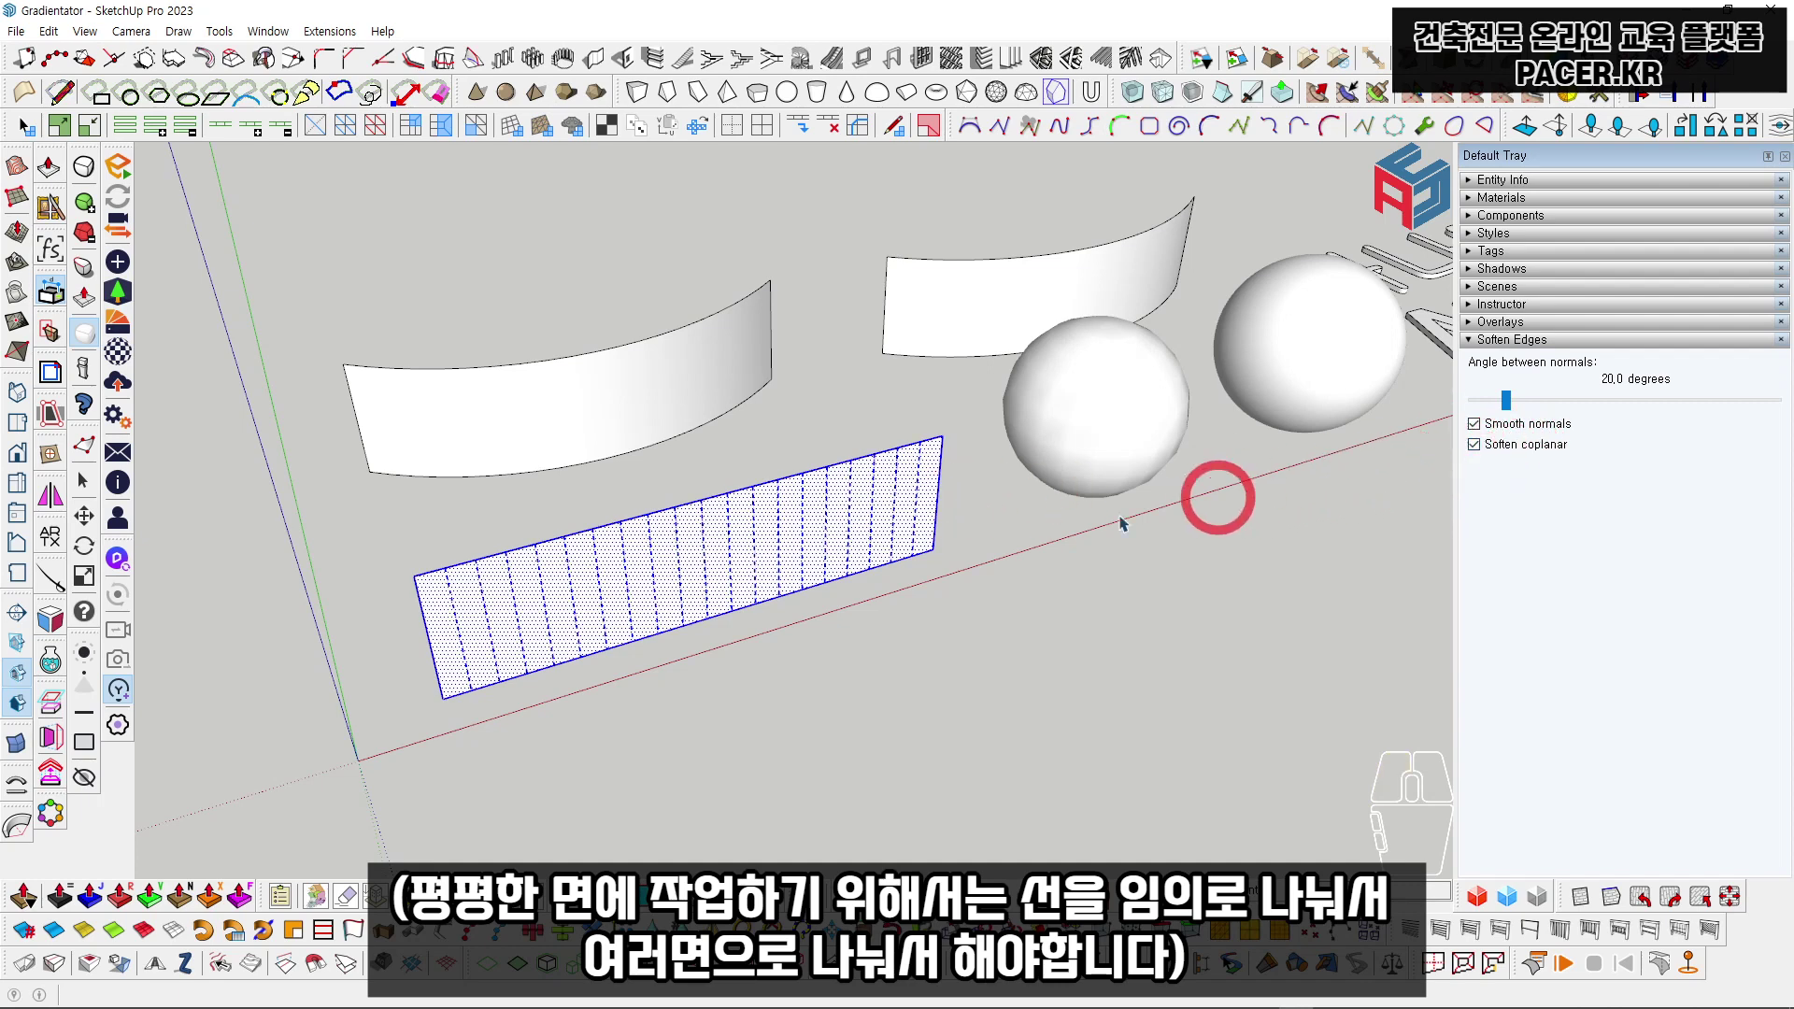
left_click(1055, 535)
middle_click_drag(934, 574, 869, 600)
Step: Apply a Gradientate gradient of Aqua, BurlyWood and Chartreuse to the subdivided flat rectangle
left_click(596, 629)
scroll(609, 641, "up", 2)
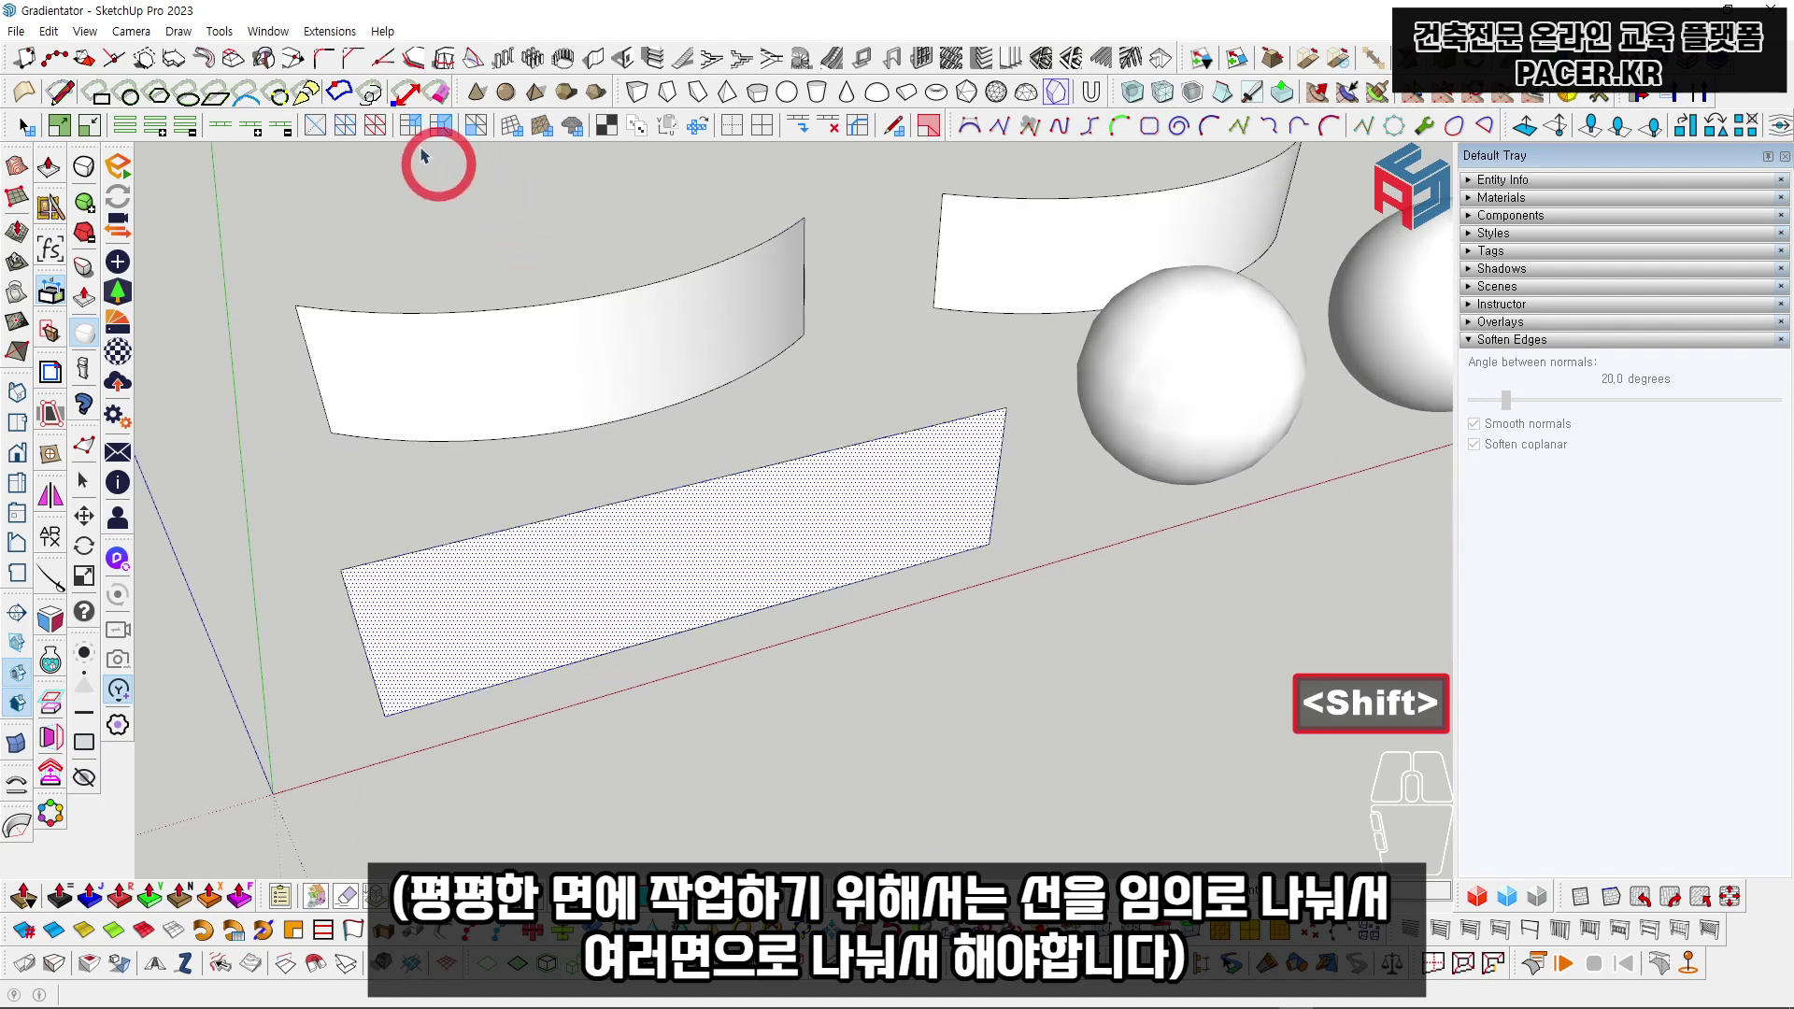
left_click(330, 31)
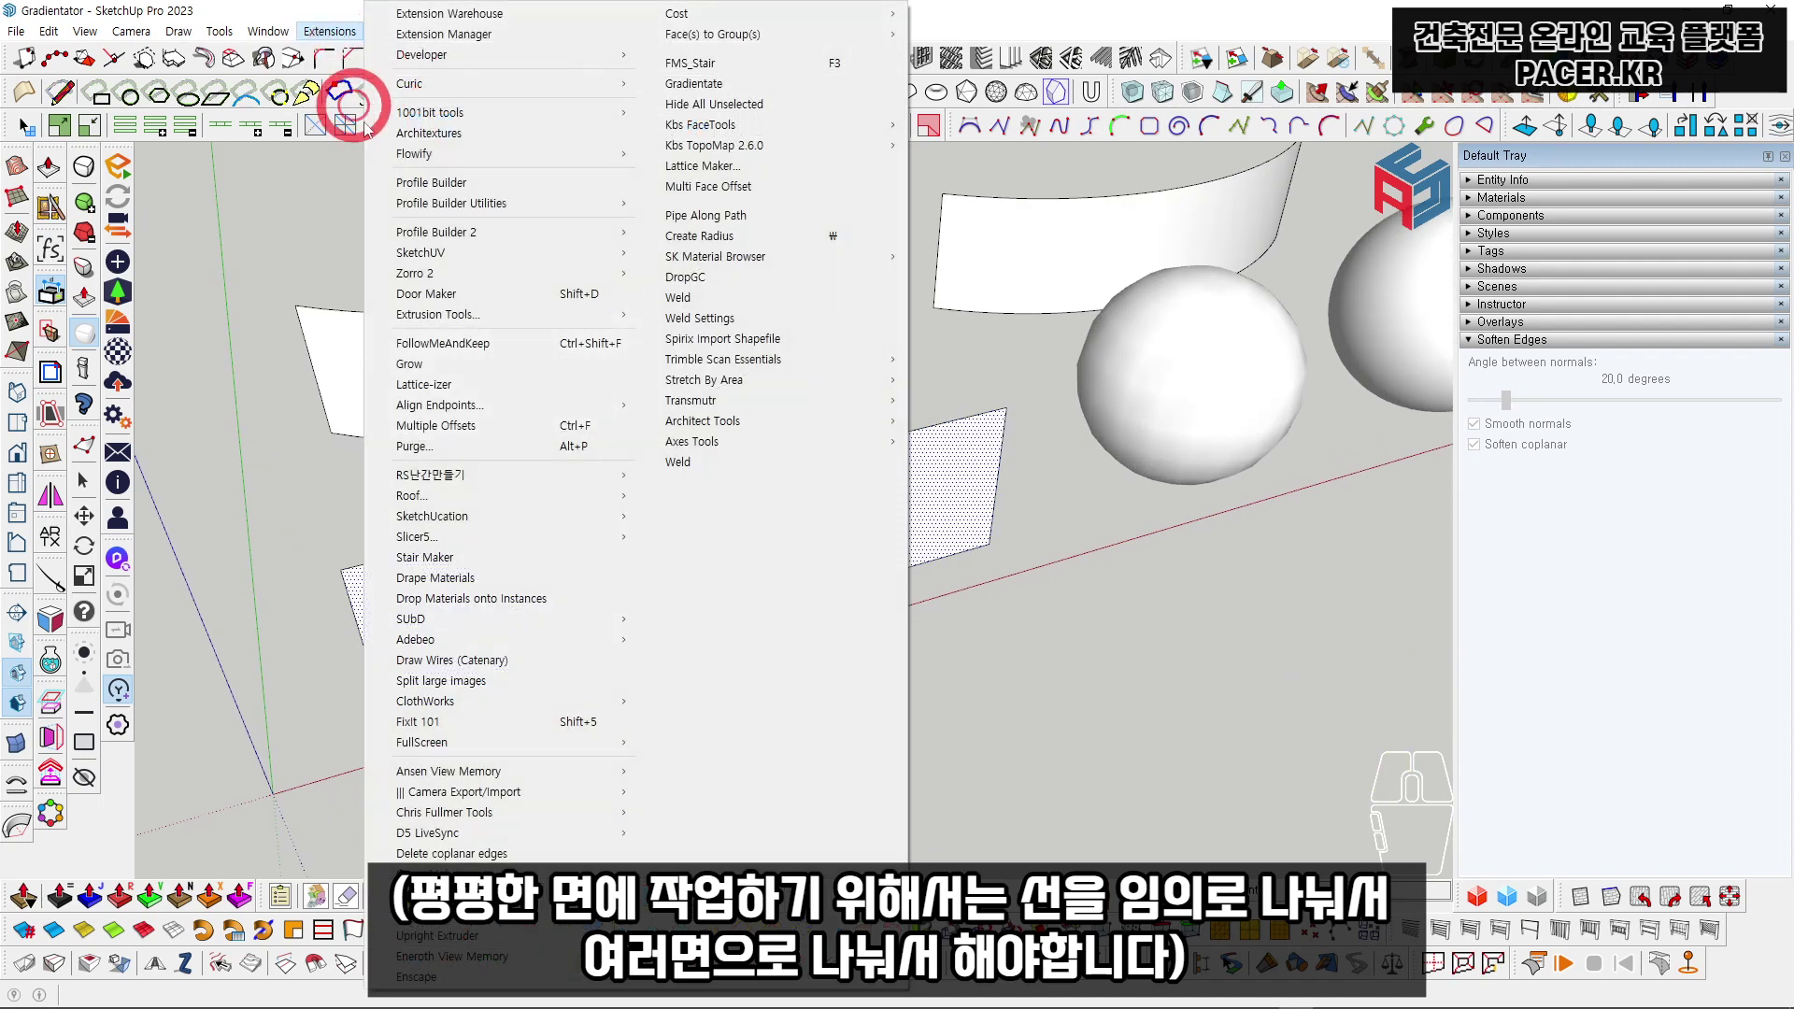
left_click(768, 85)
left_click(351, 233)
left_click(353, 247)
left_click(358, 291)
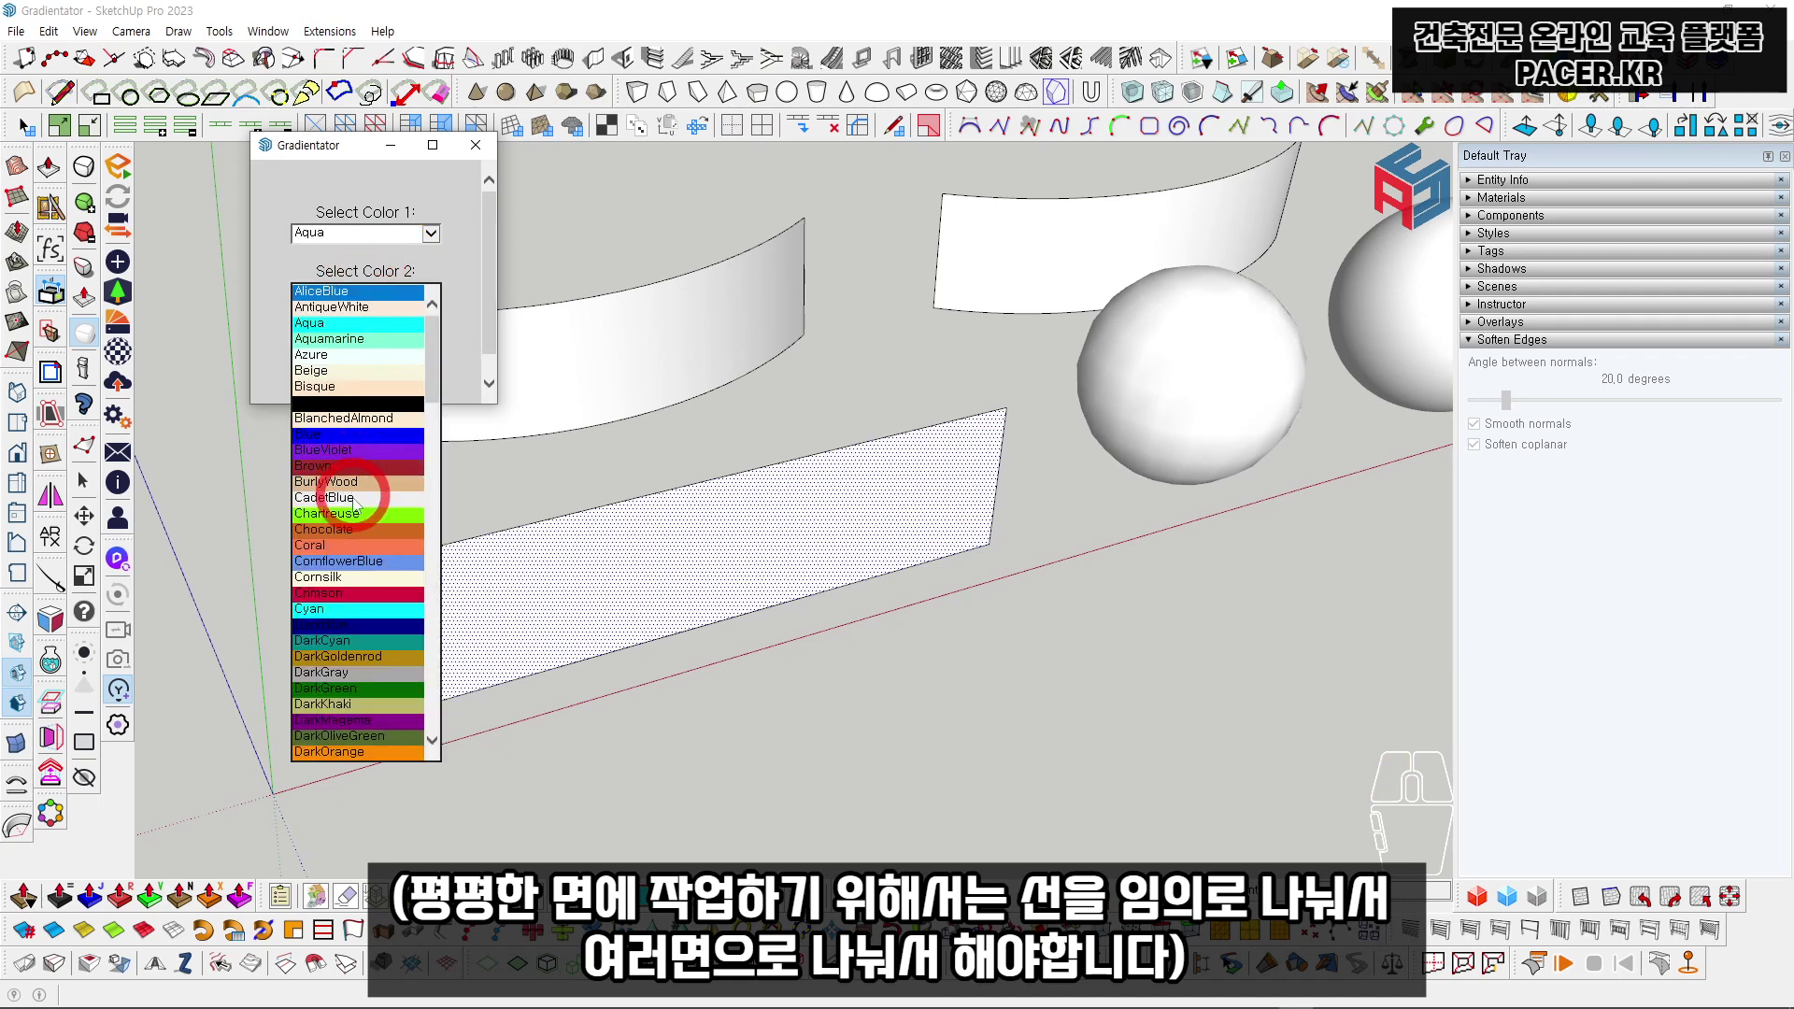
left_click(359, 485)
left_click(355, 351)
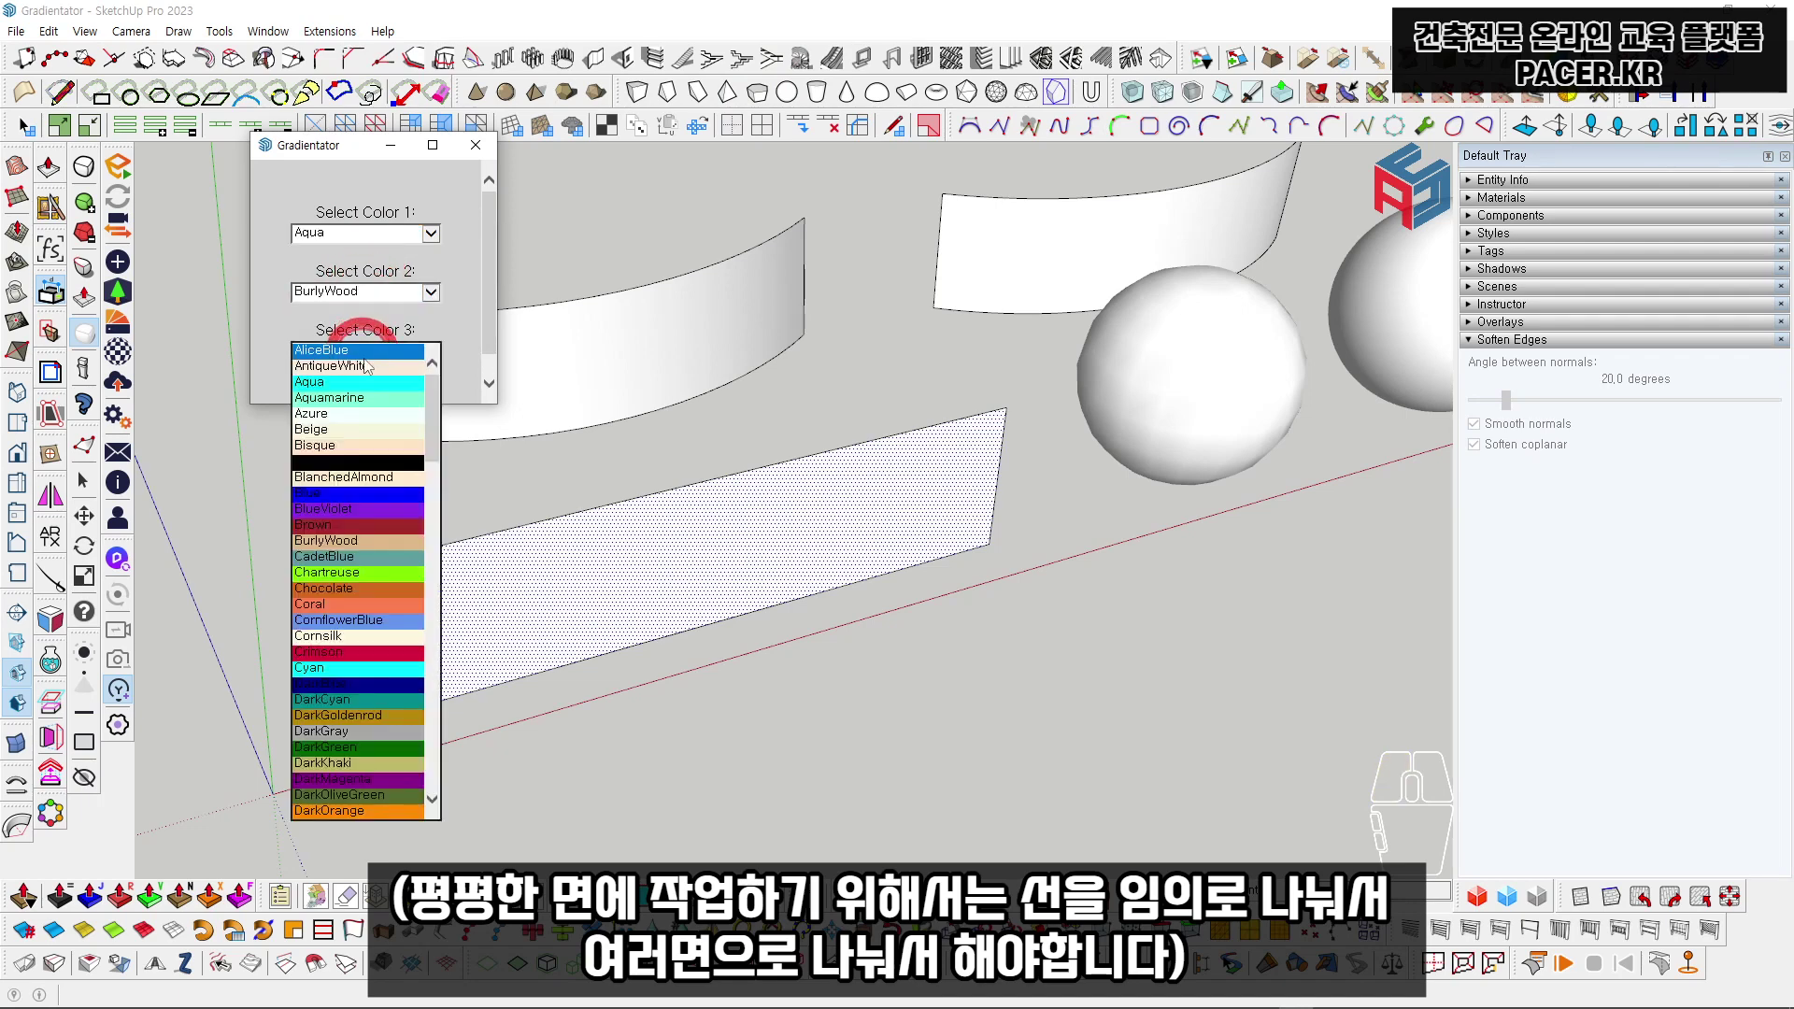
left_click(353, 571)
left_click(332, 392)
middle_click_drag(621, 480, 689, 504)
Step: Apply a single Gradientate gradient of Aqua, Coral and Blue across both curved surfaces together
left_click(642, 417)
left_click(937, 332, "shift")
middle_click_drag(937, 346, 883, 467, "shift")
left_click(337, 31)
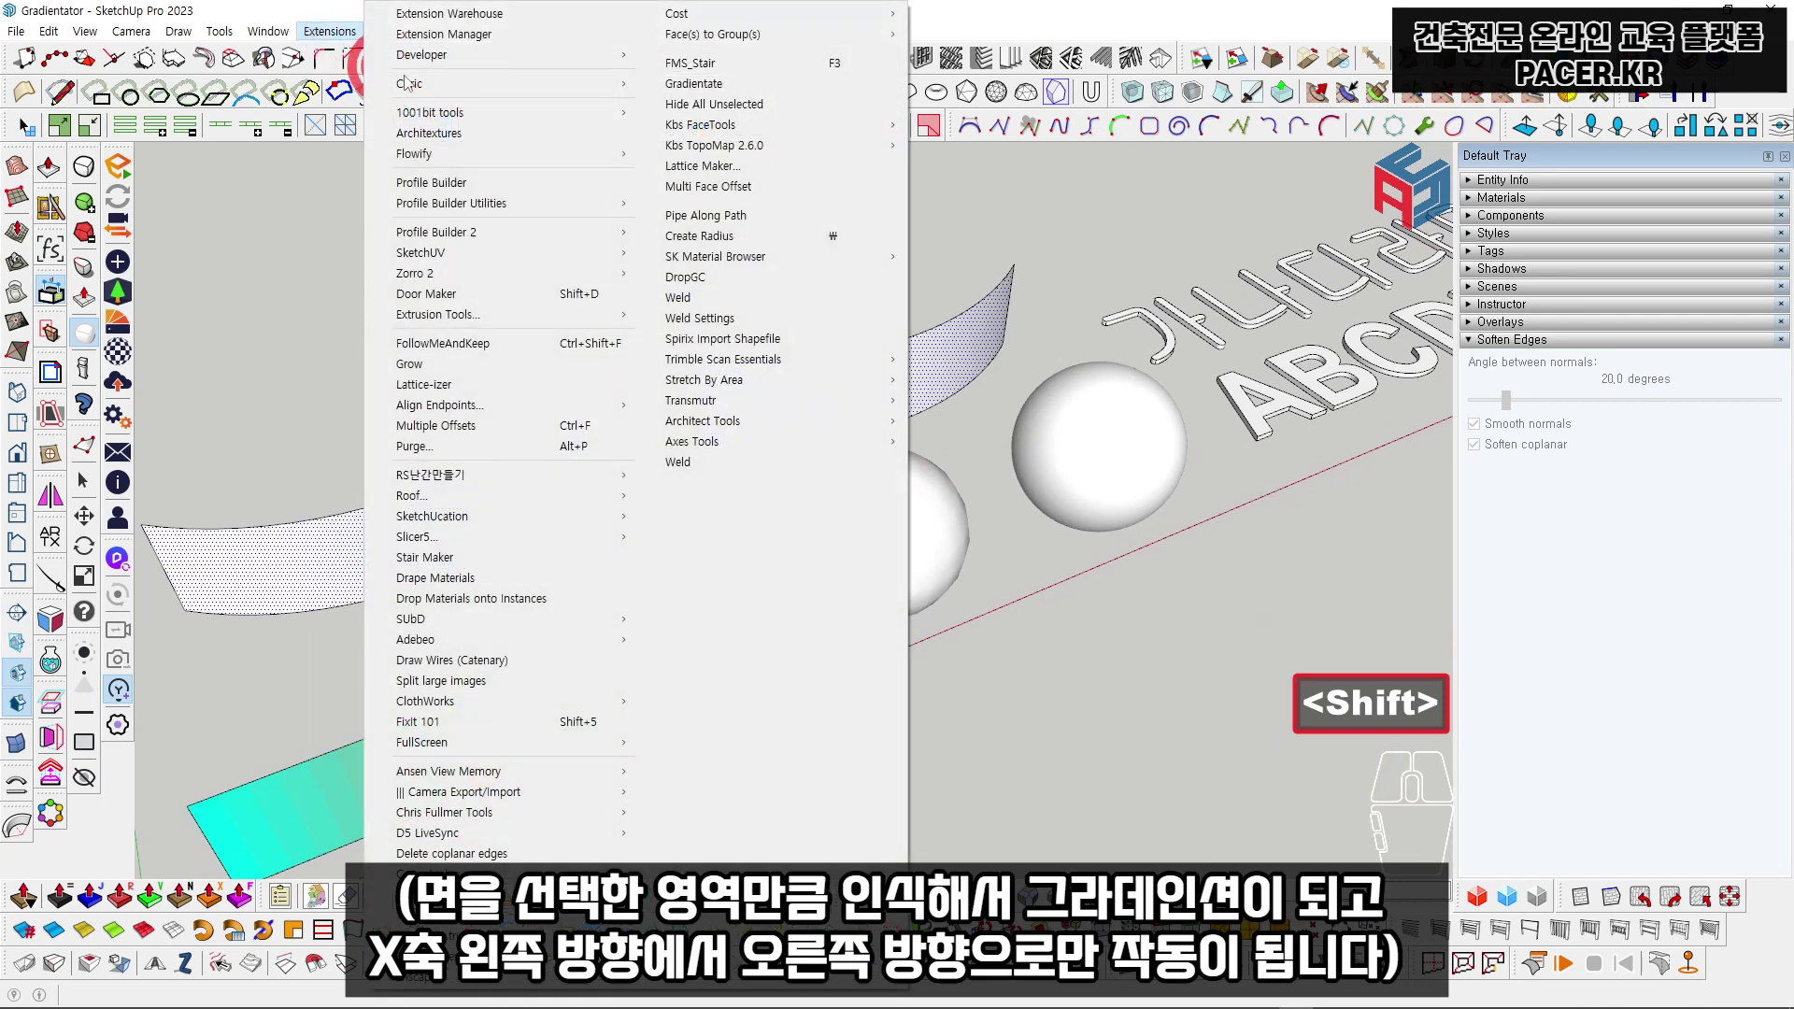
left_click(811, 91)
left_click(380, 233)
left_click(370, 271)
left_click(373, 292)
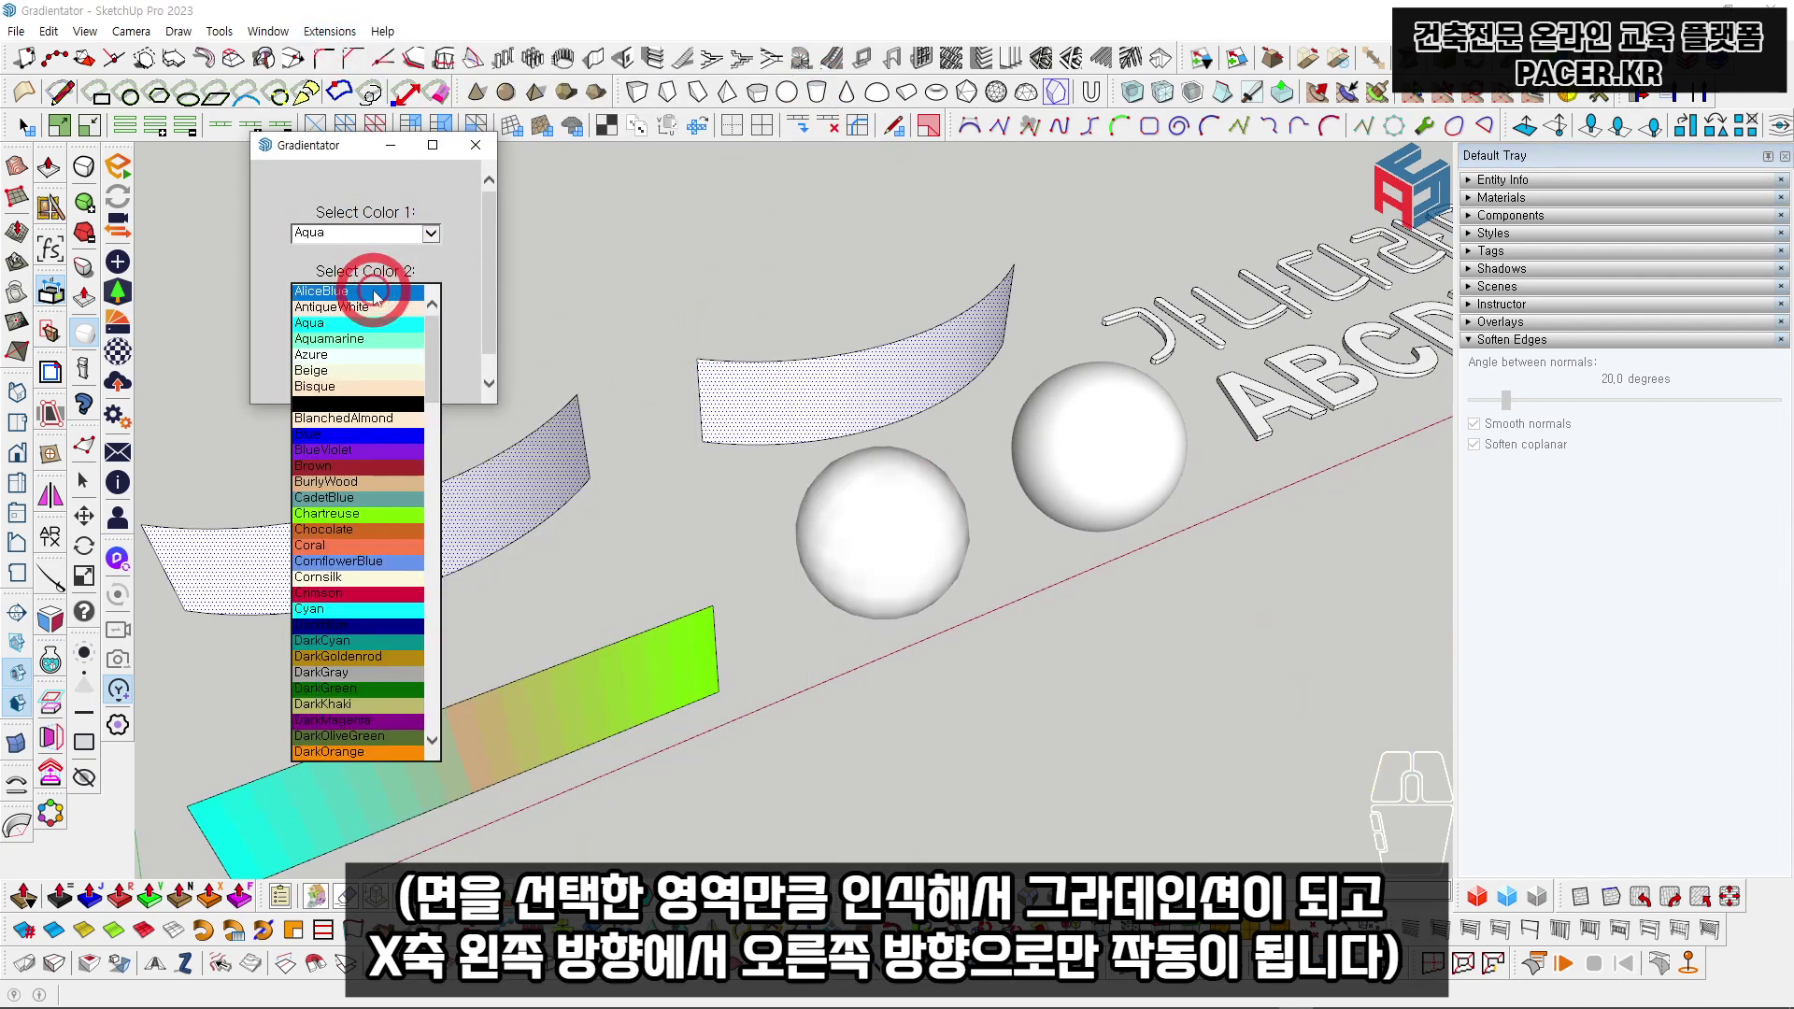
left_click(364, 544)
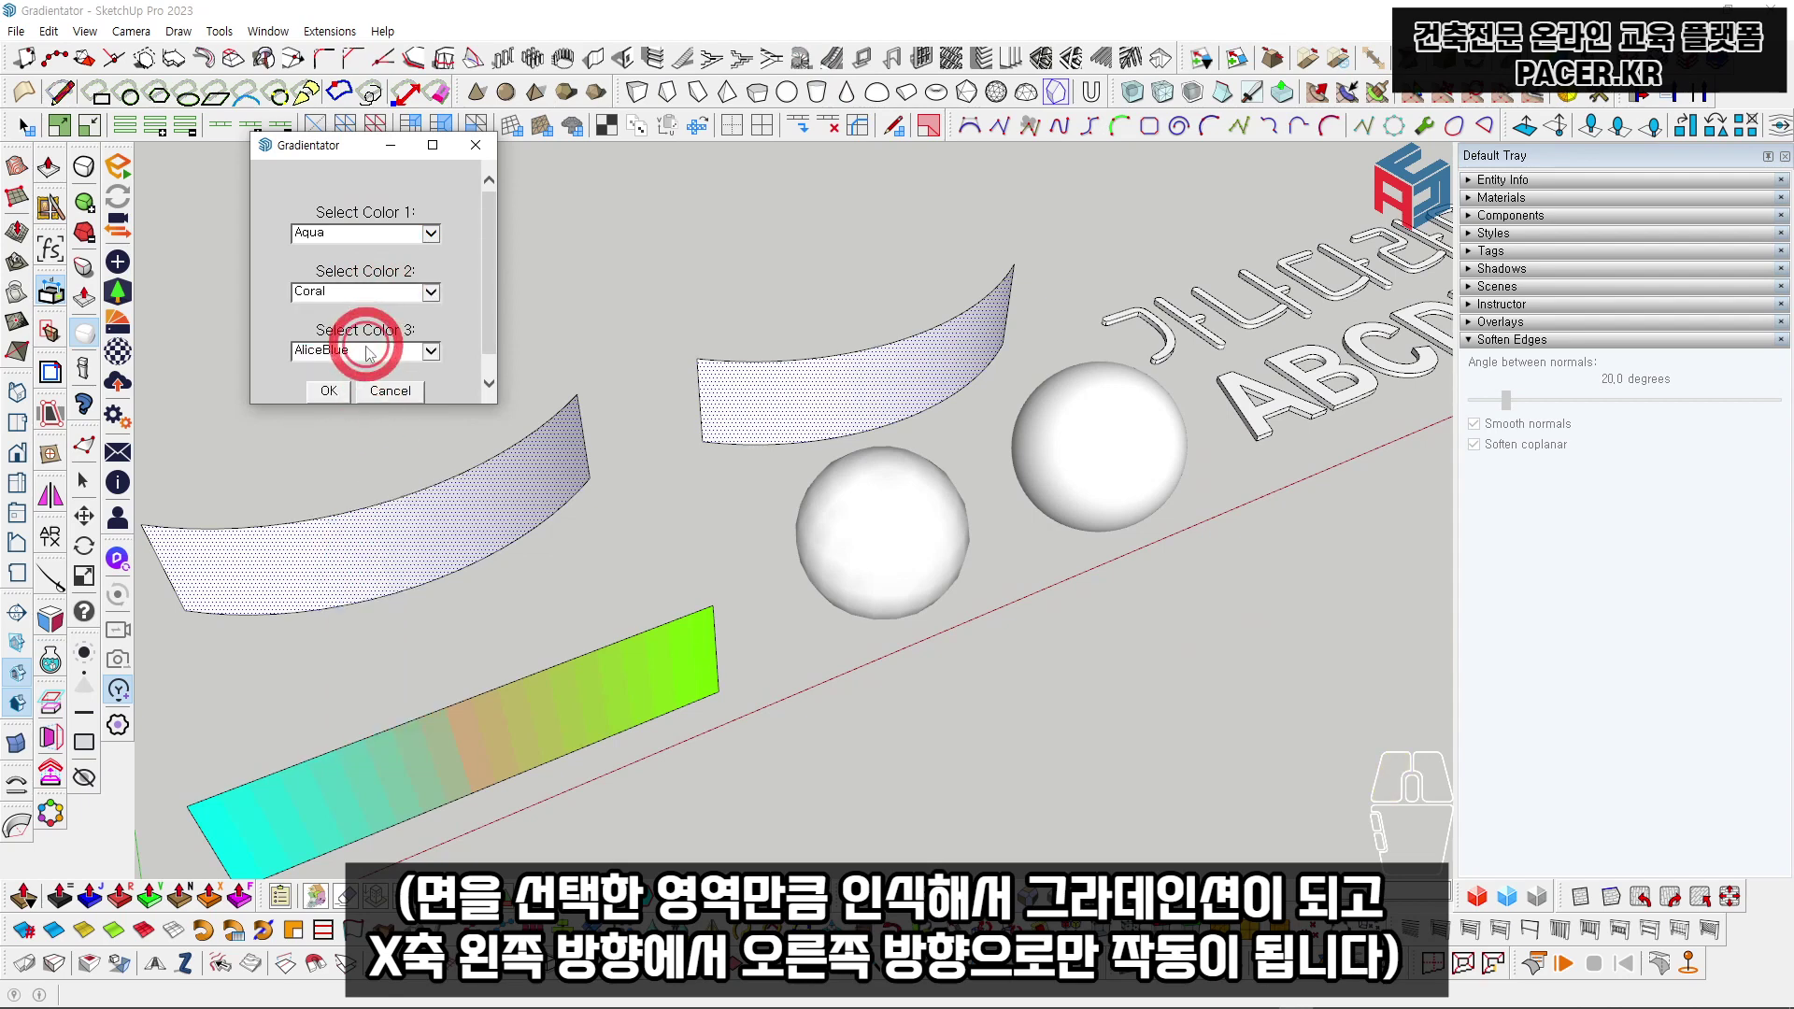
left_click(369, 350)
left_click(350, 501)
left_click(329, 390)
Step: Undo the shared gradient spanning the two curved surfaces
left_click(483, 369)
scroll(631, 388, "down", 1)
middle_click_drag(630, 402, 557, 405)
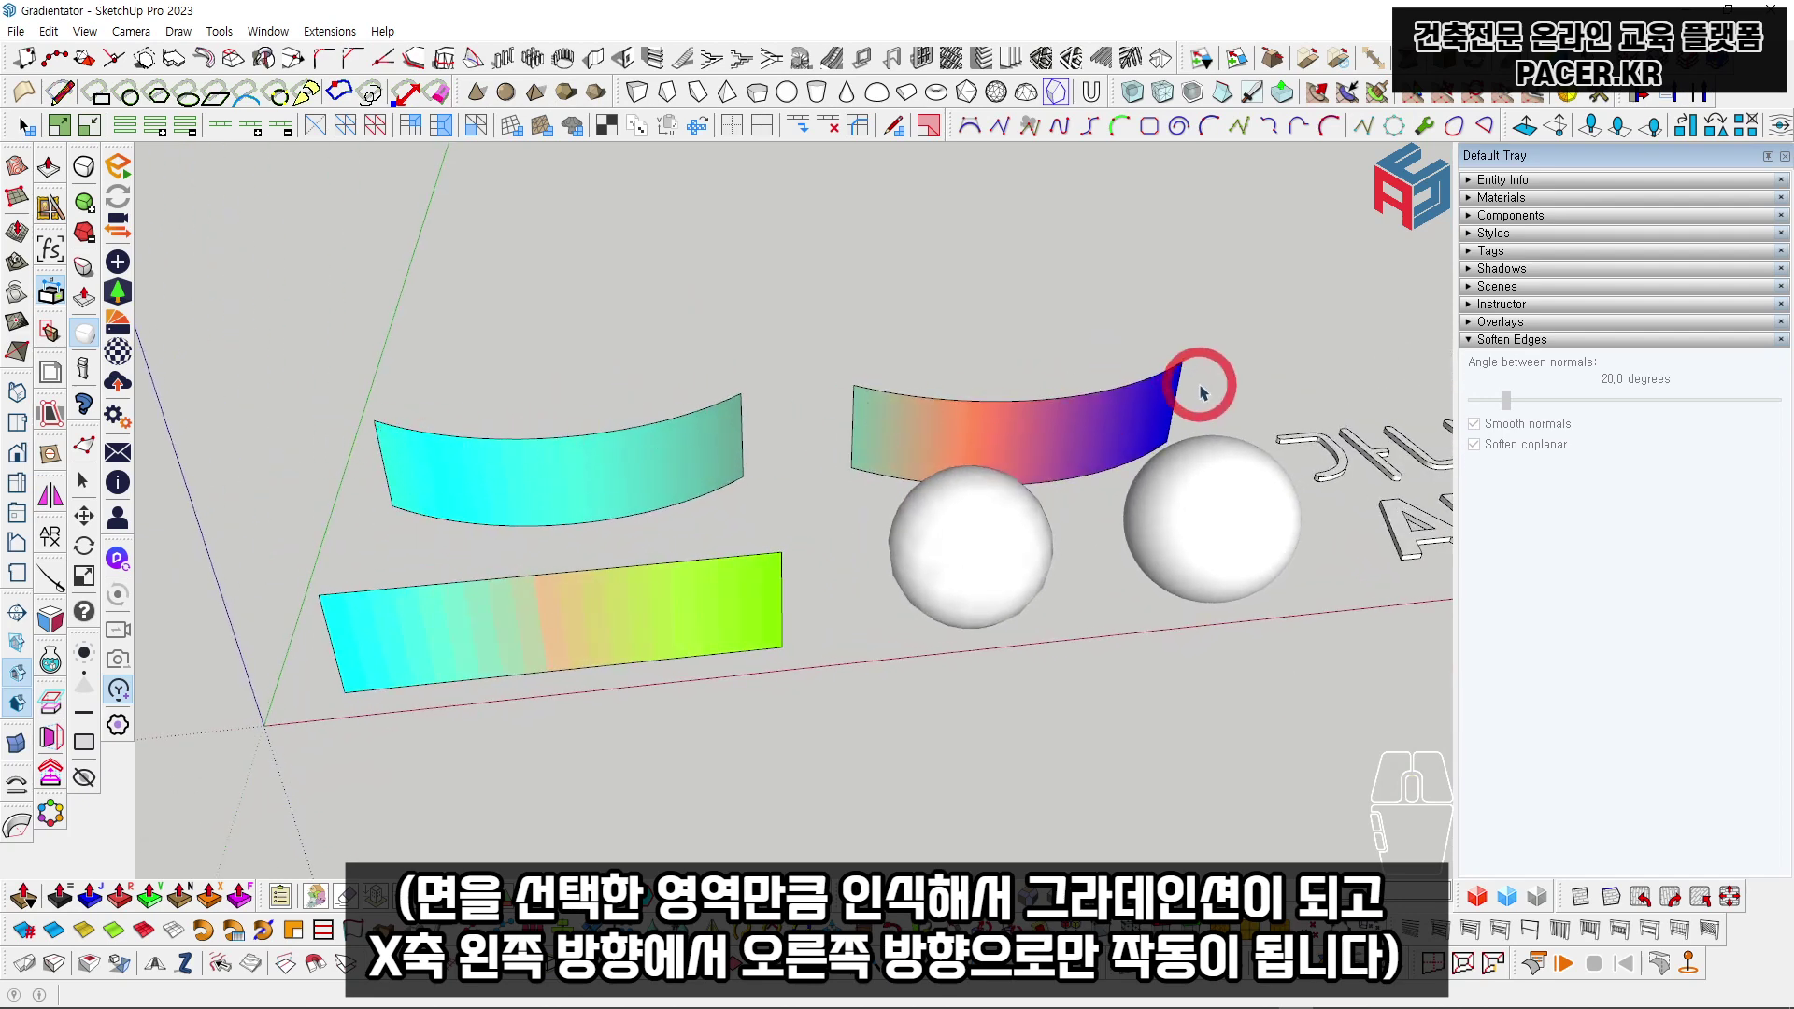
key("ctrl+z")
Step: Apply a Gradientate gradient of Aqua, Coral and Blue to only the curved surface behind the flat rectangle
left_click(552, 452)
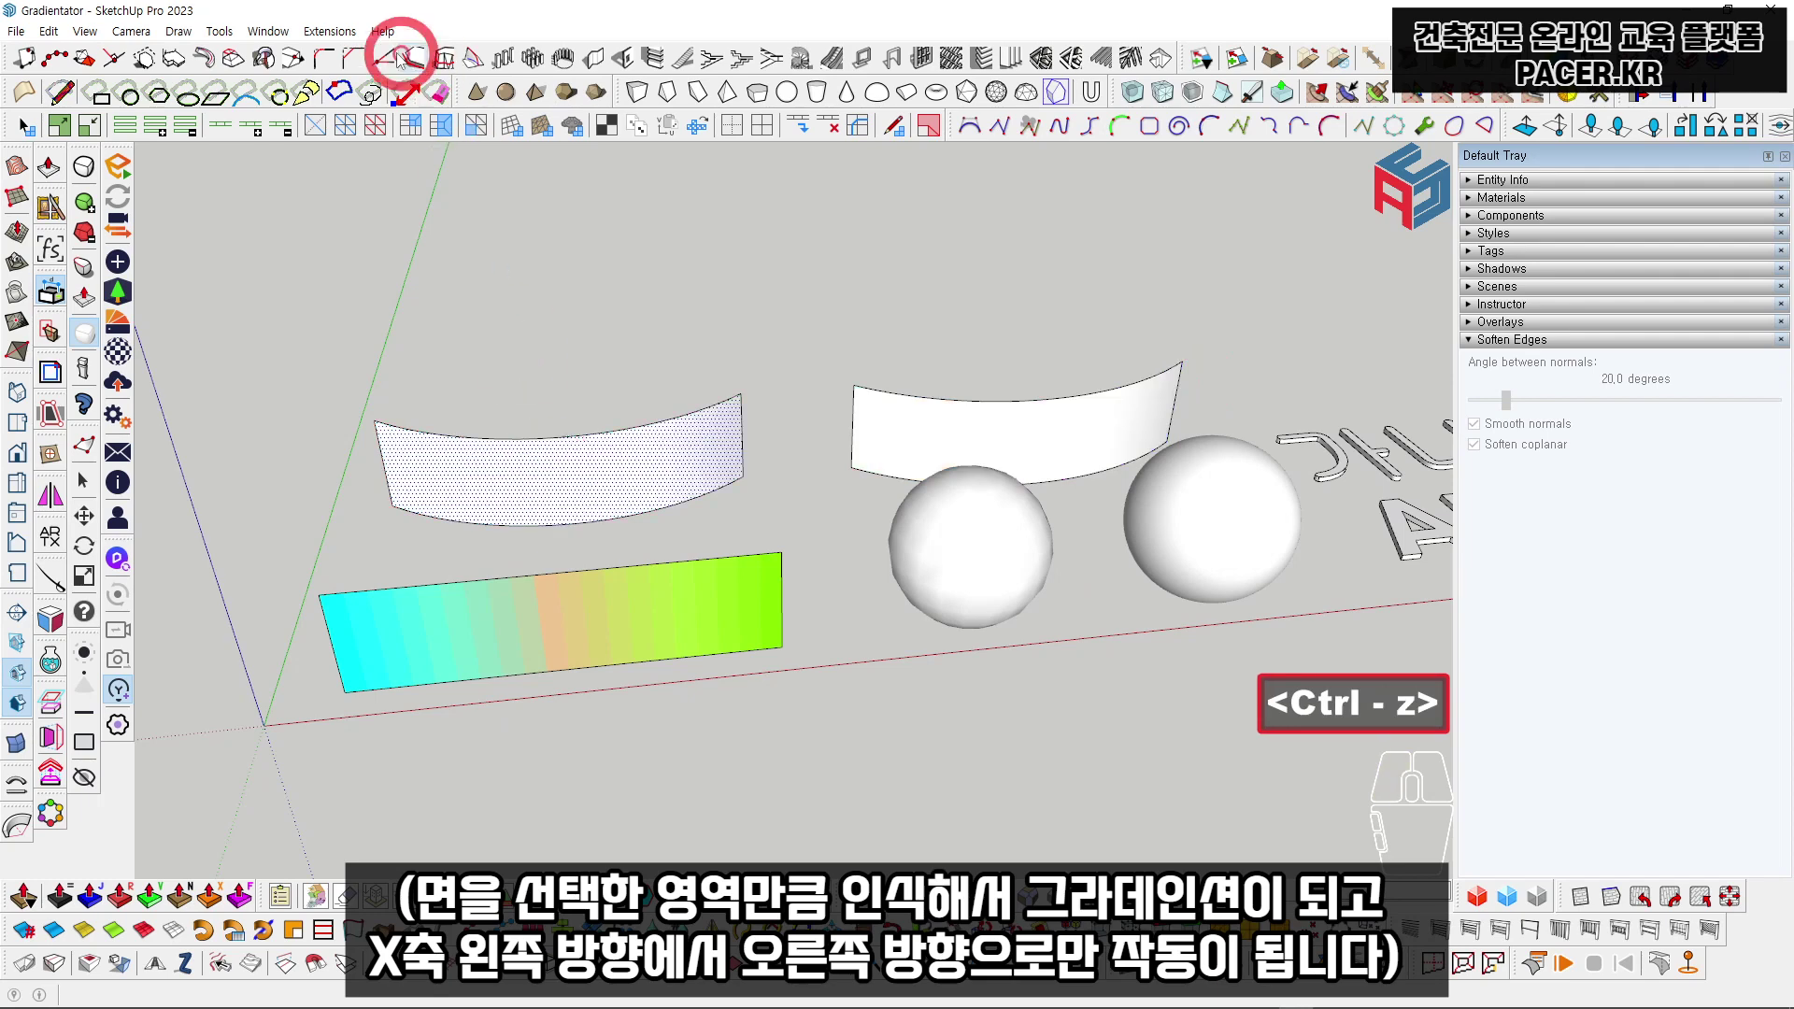
left_click(346, 34)
left_click(738, 83)
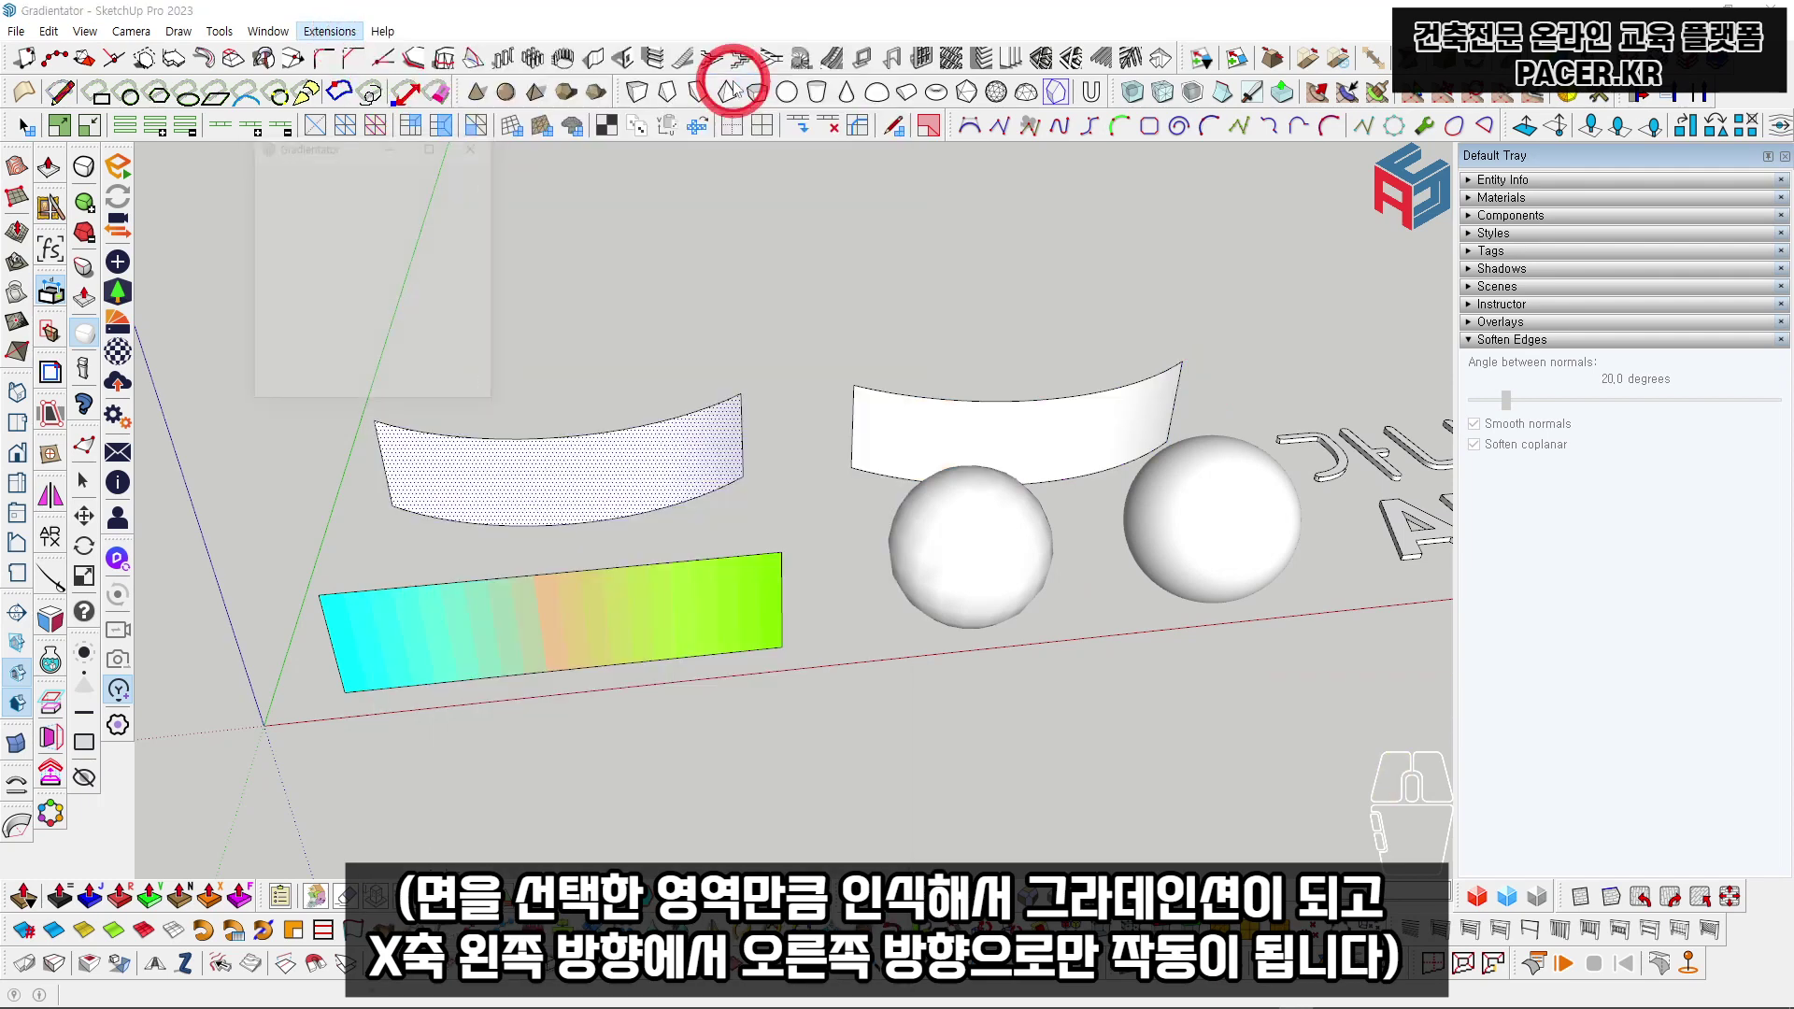
left_click(366, 234)
left_click(355, 267)
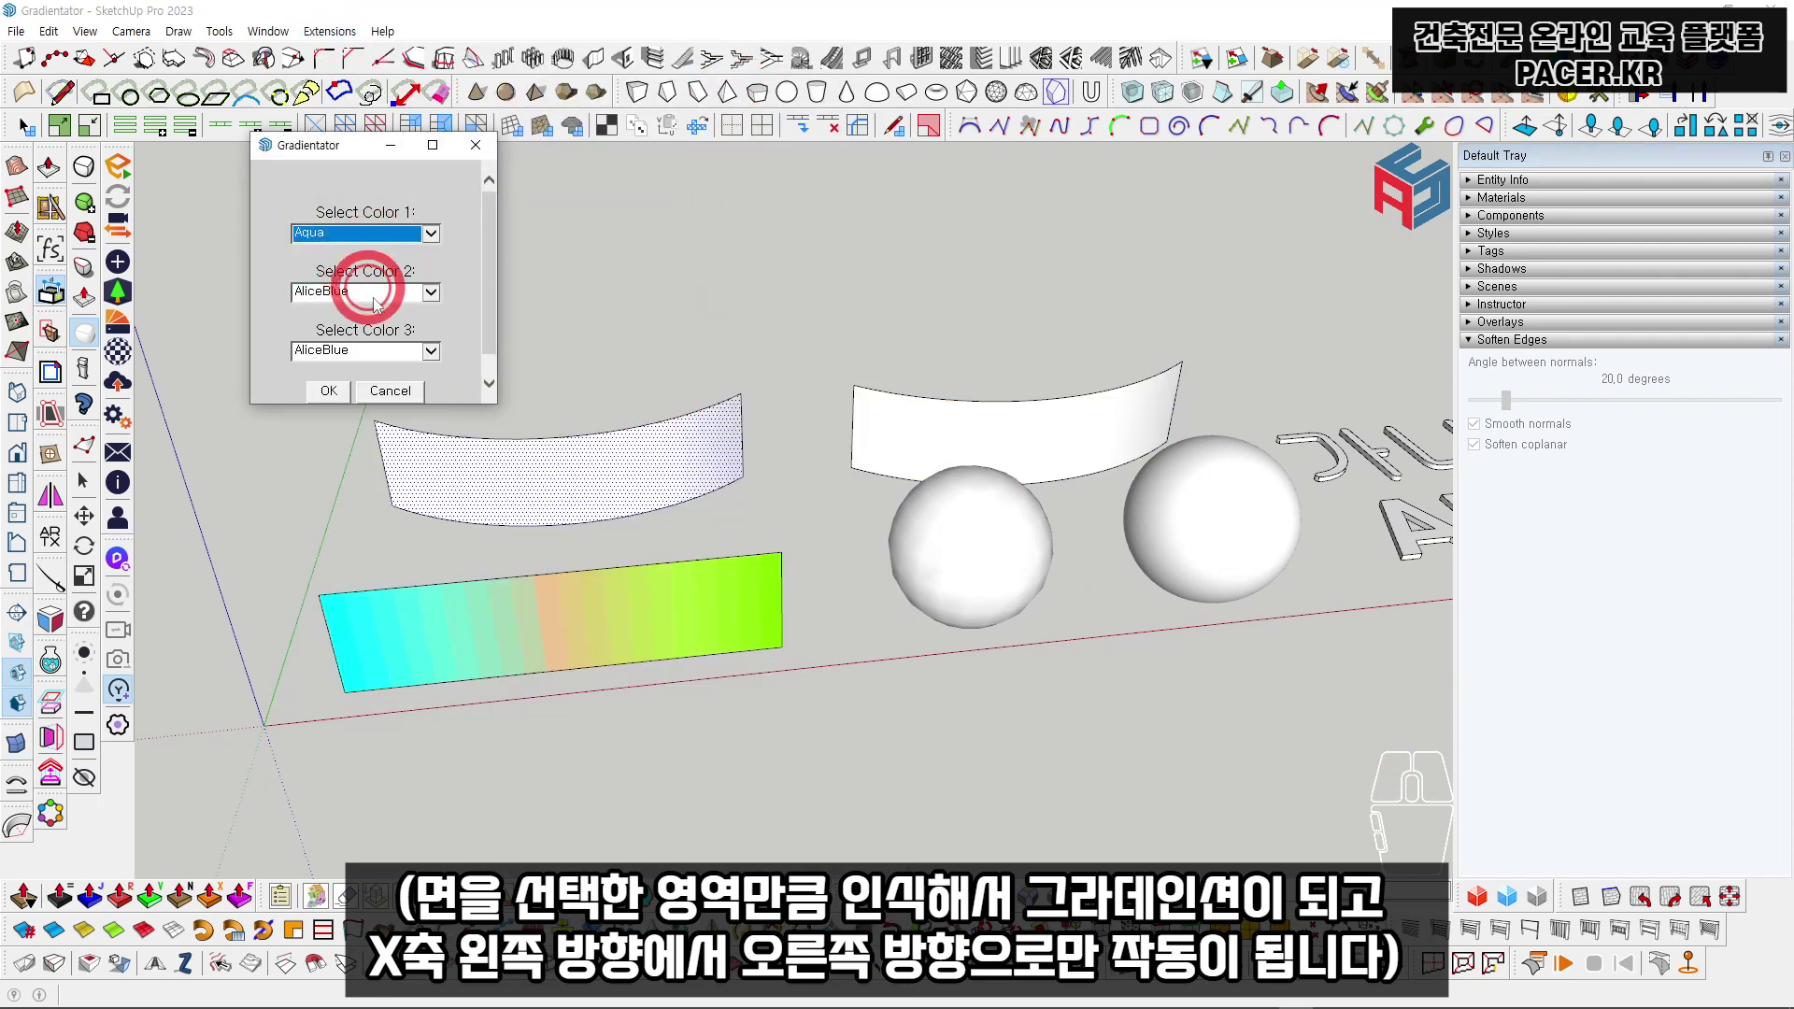
left_click(359, 292)
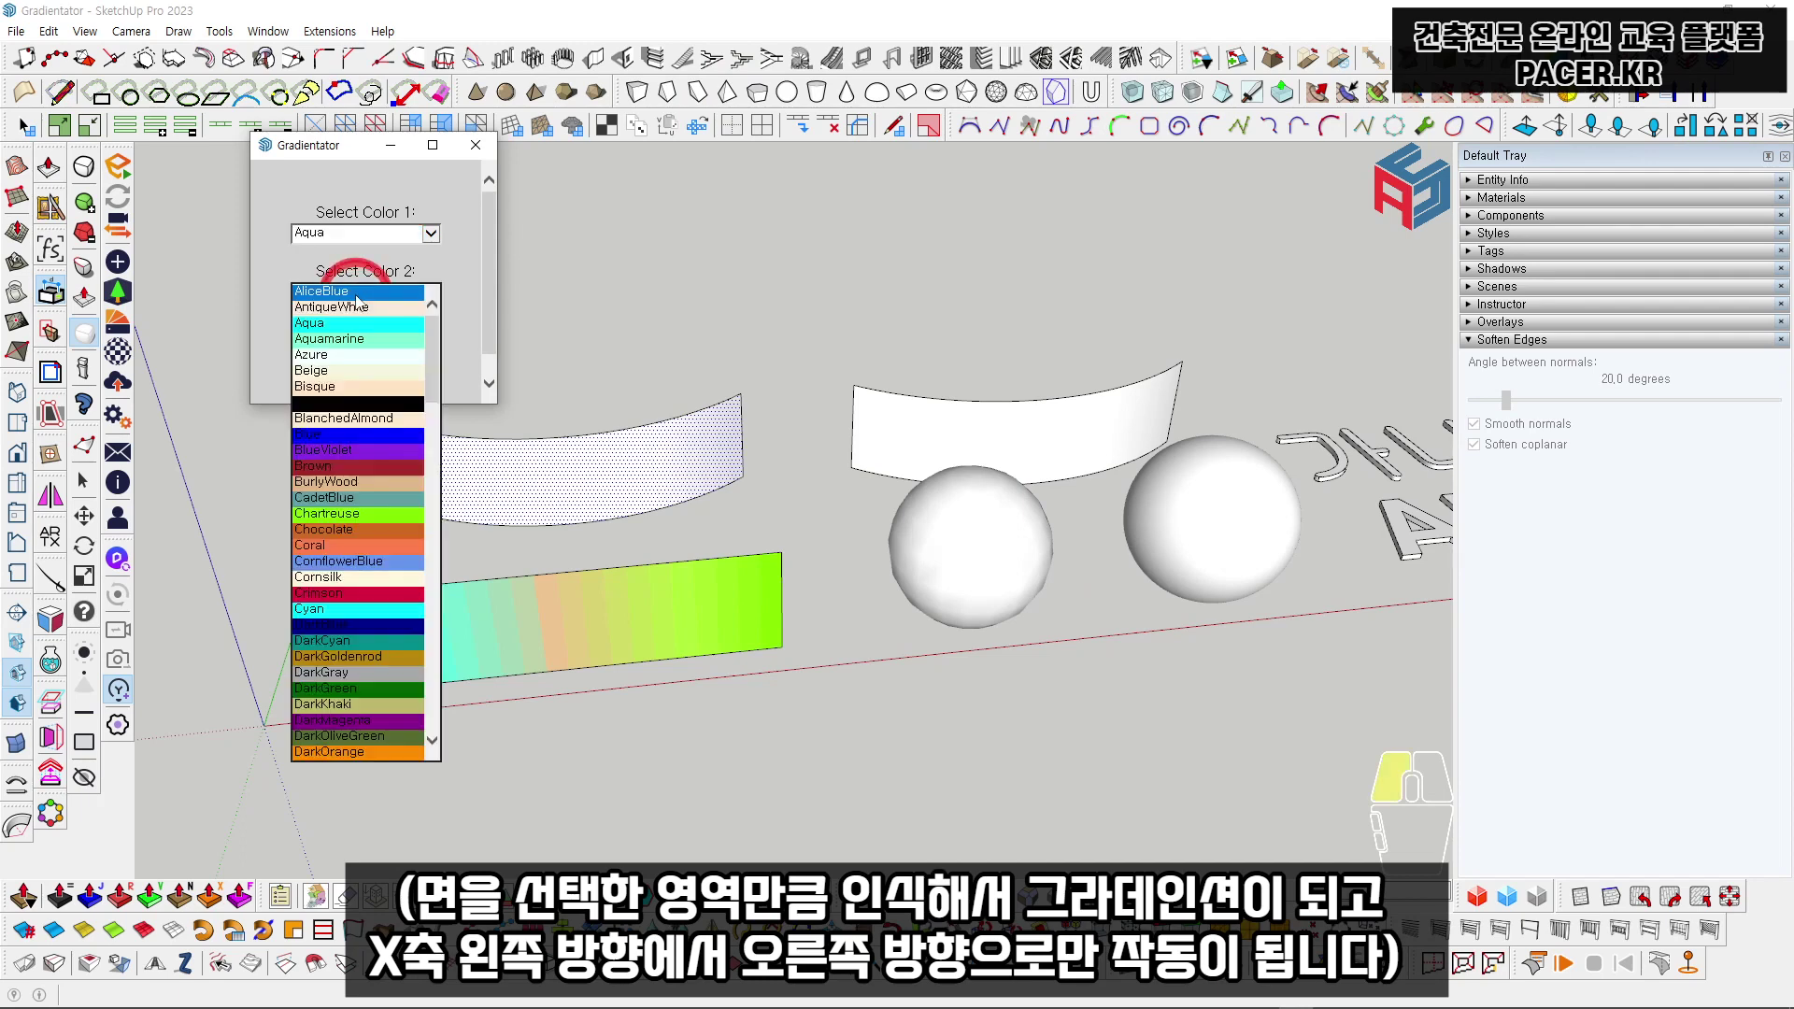
left_click(362, 547)
left_click(369, 352)
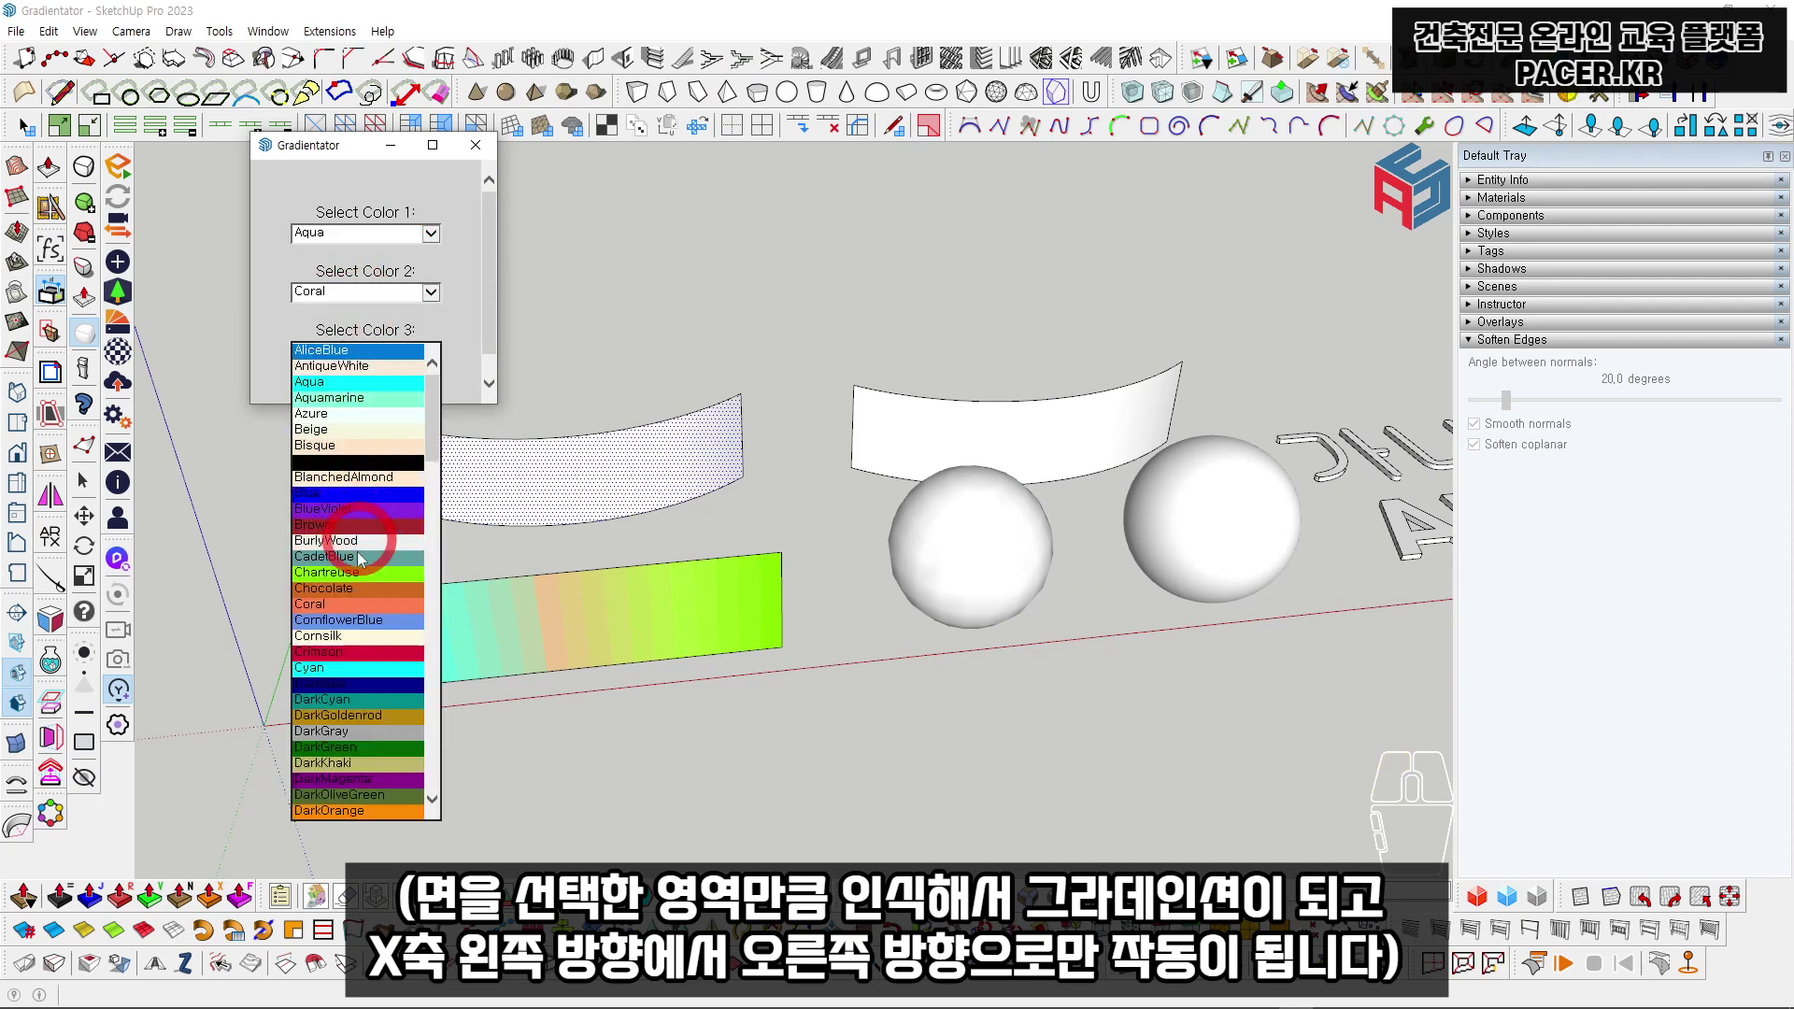
left_click(352, 494)
left_click(328, 388)
scroll(741, 373, "up", 1)
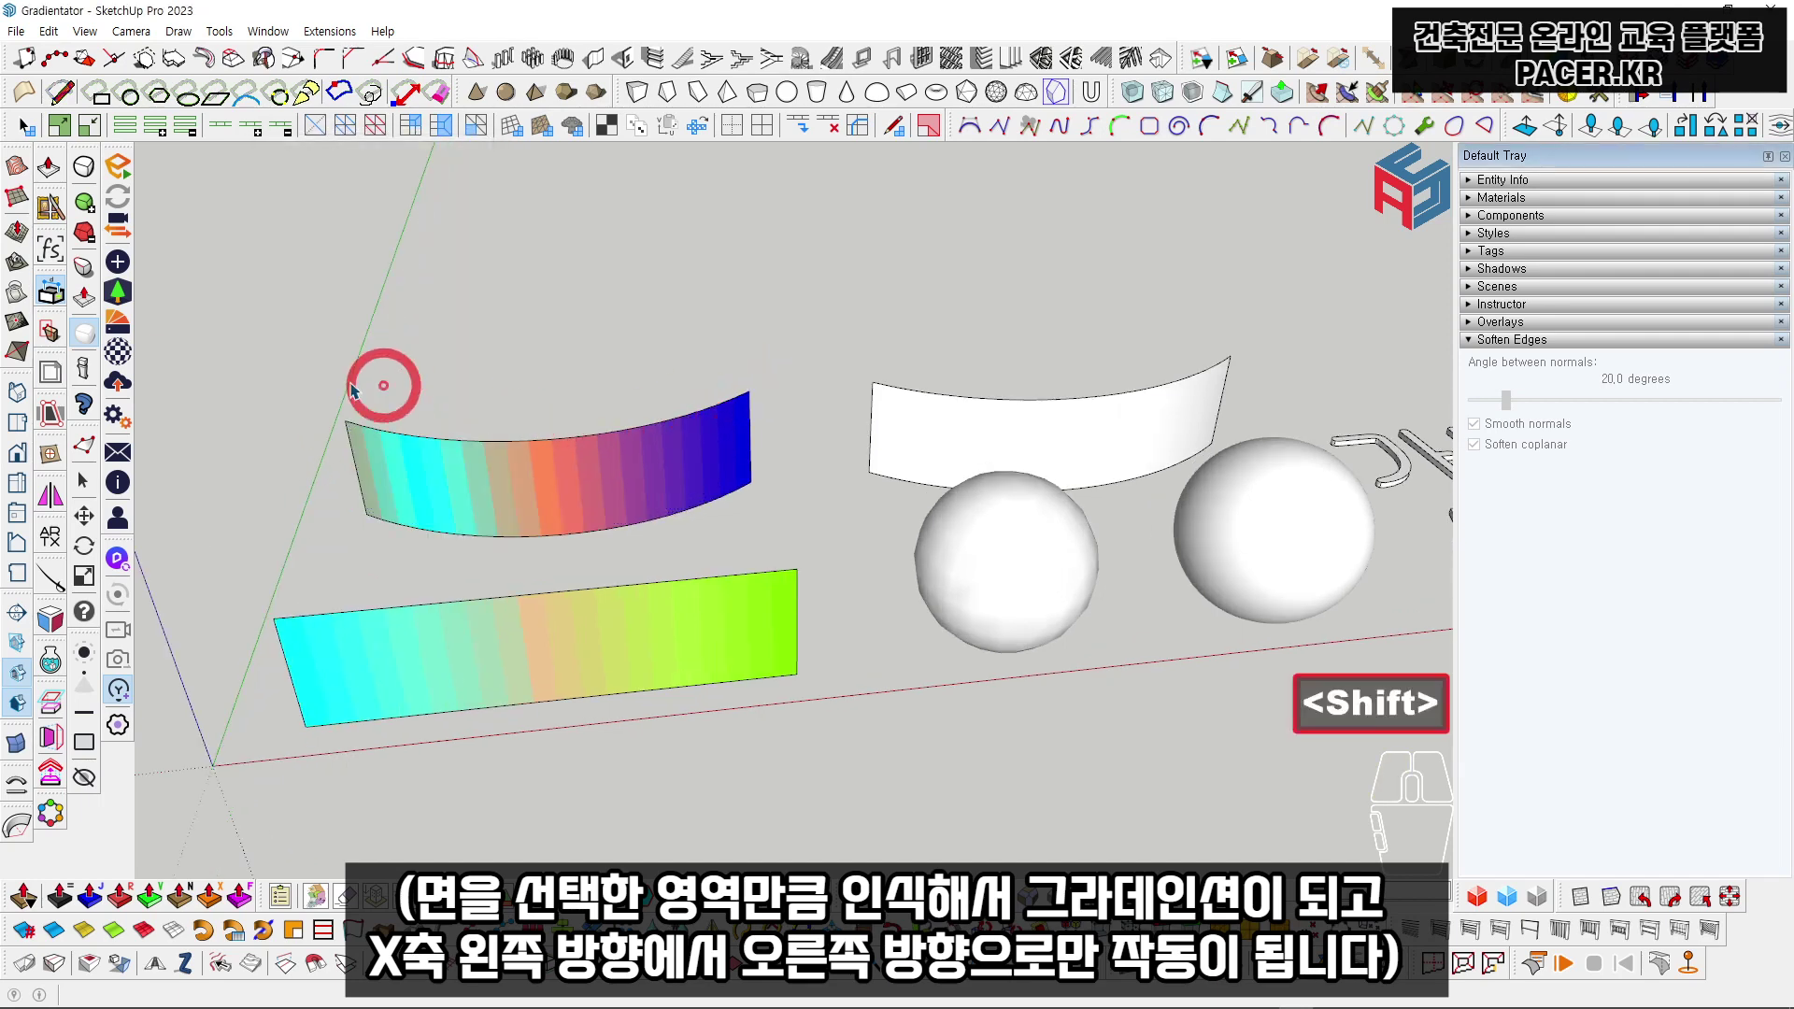
middle_click_drag(460, 502, 470, 525, "shift")
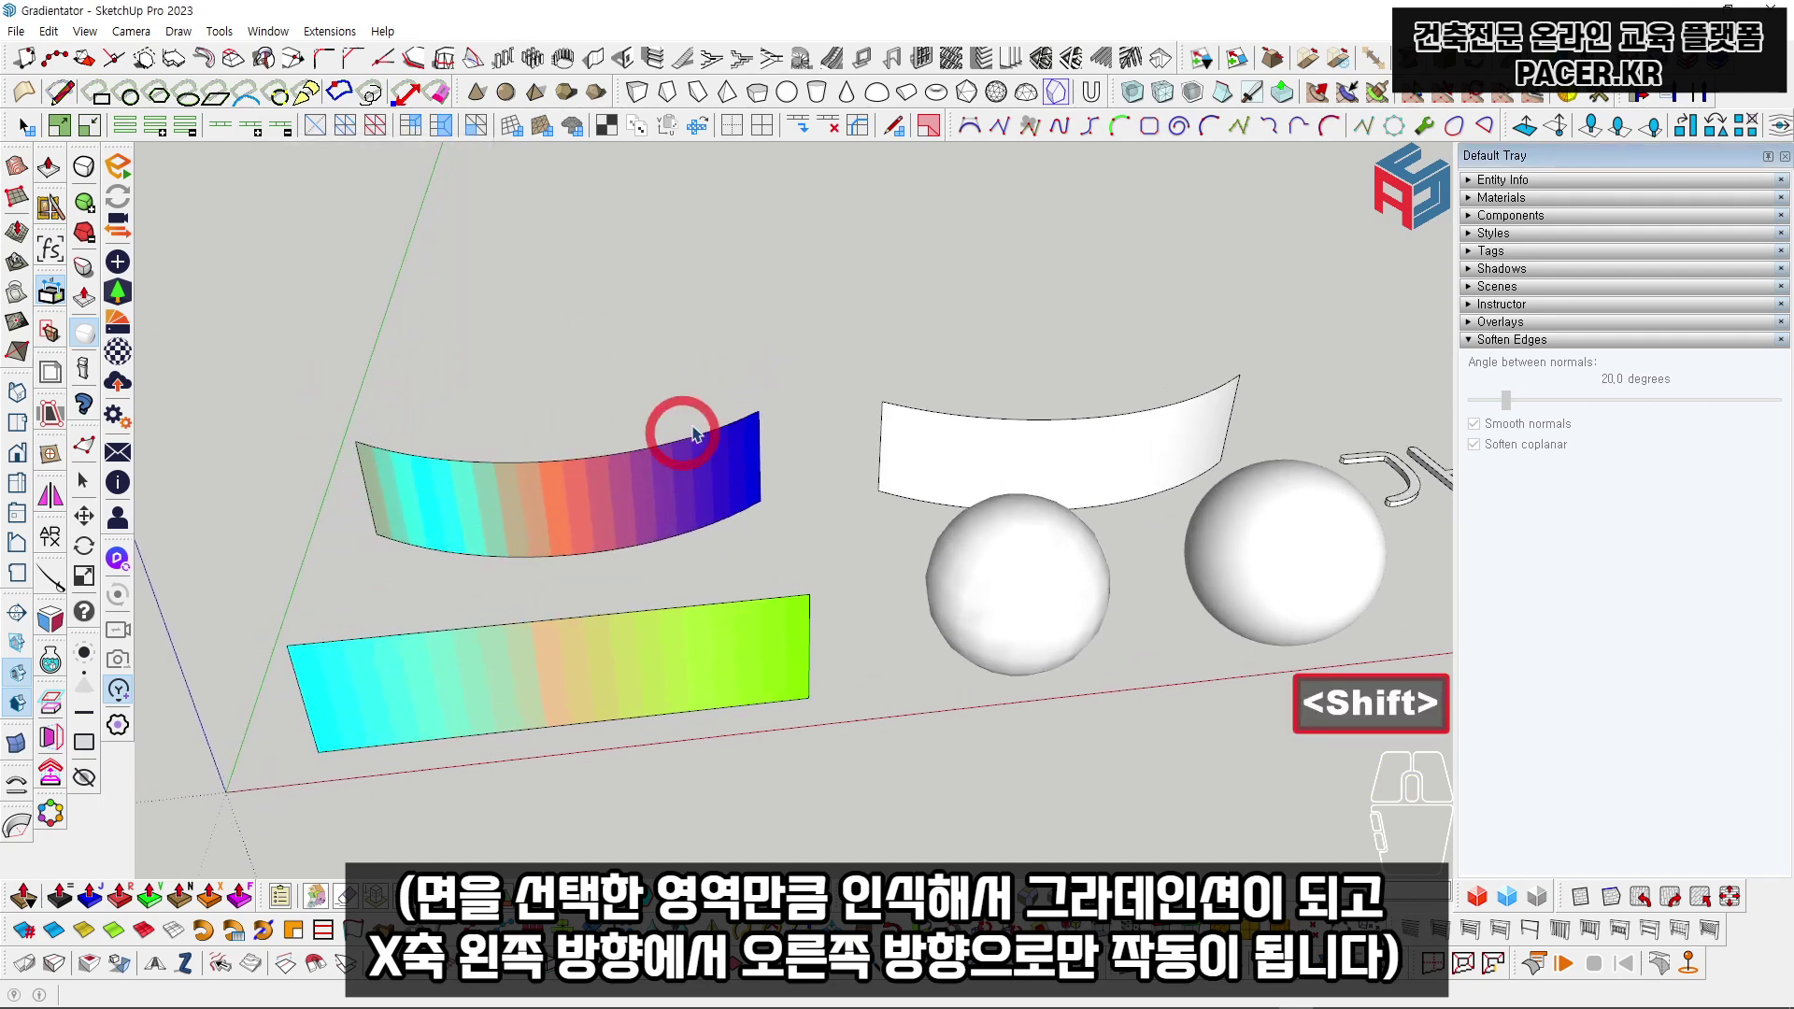
mouse_move(1009, 493)
middle_mouse_down("shift")
mouse_move(817, 510)
mouse_move(976, 492)
middle_mouse_up("shift")
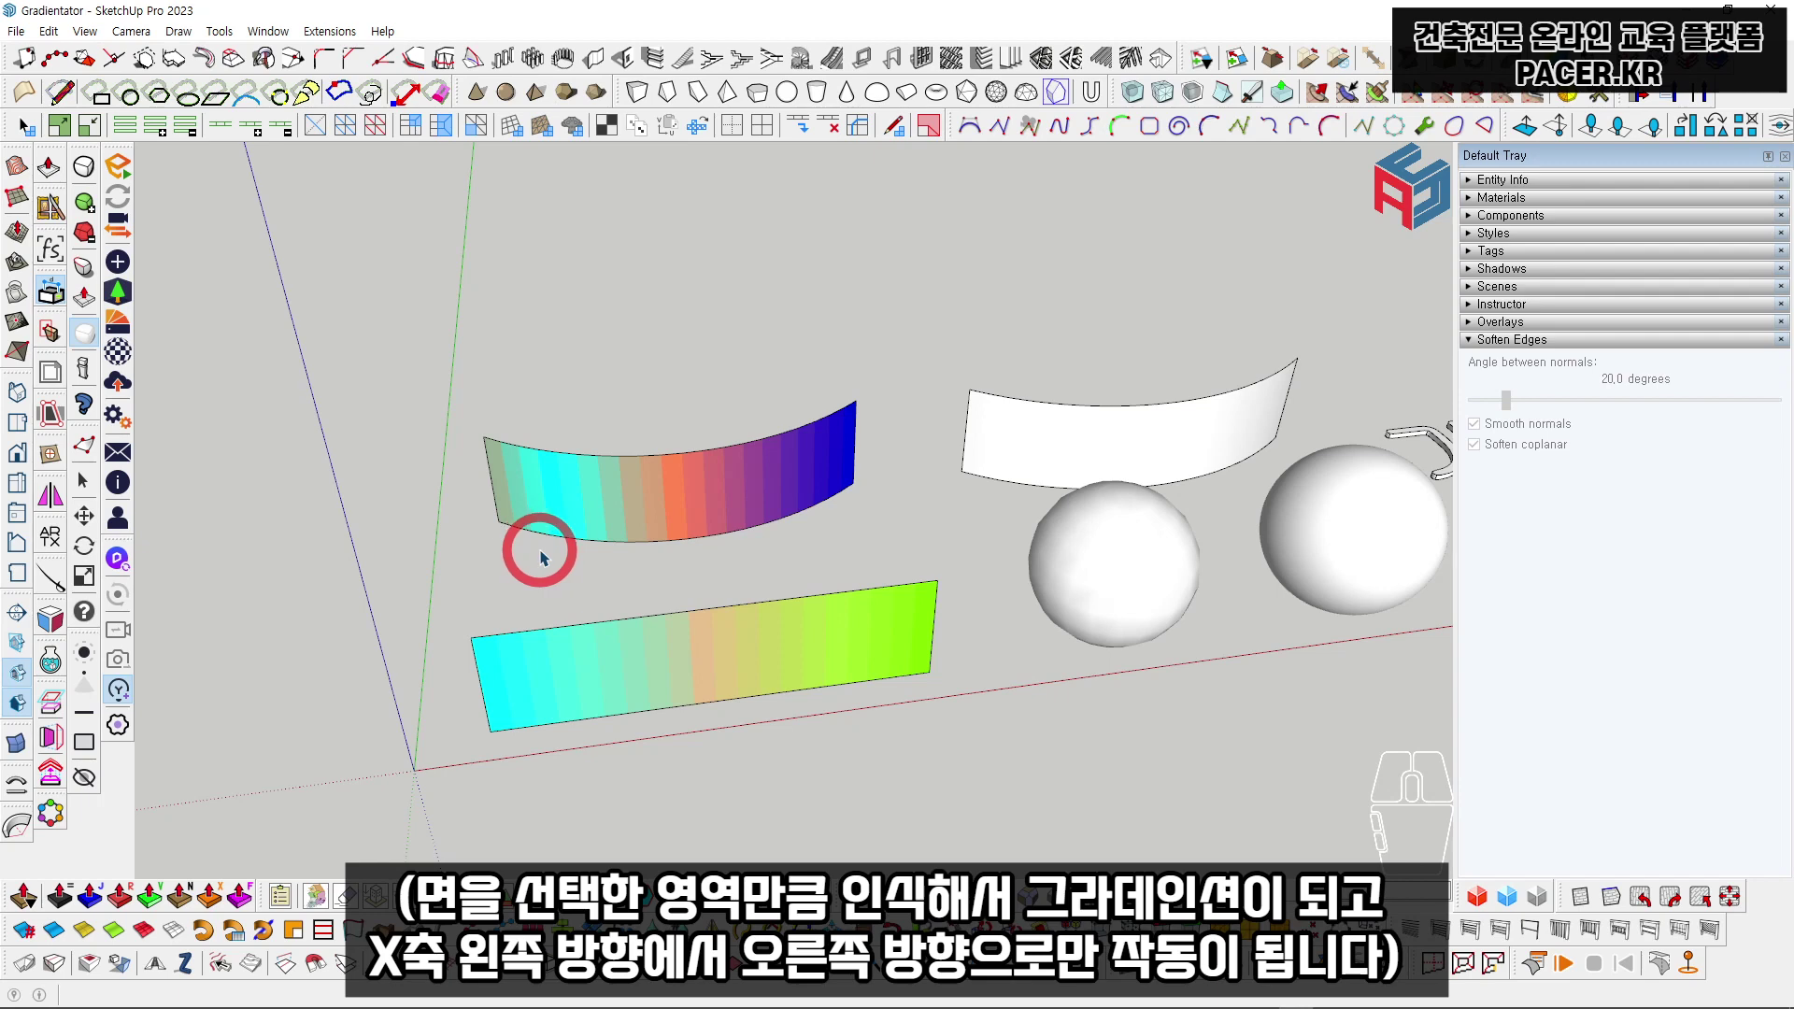
Step: Rotate the gradient-coloured curved surface a quarter turn around the vertical axis
triple_click(716, 493)
middle_click_drag(716, 492, 720, 609)
key("shift+q")
left_click(579, 634)
left_click(724, 634)
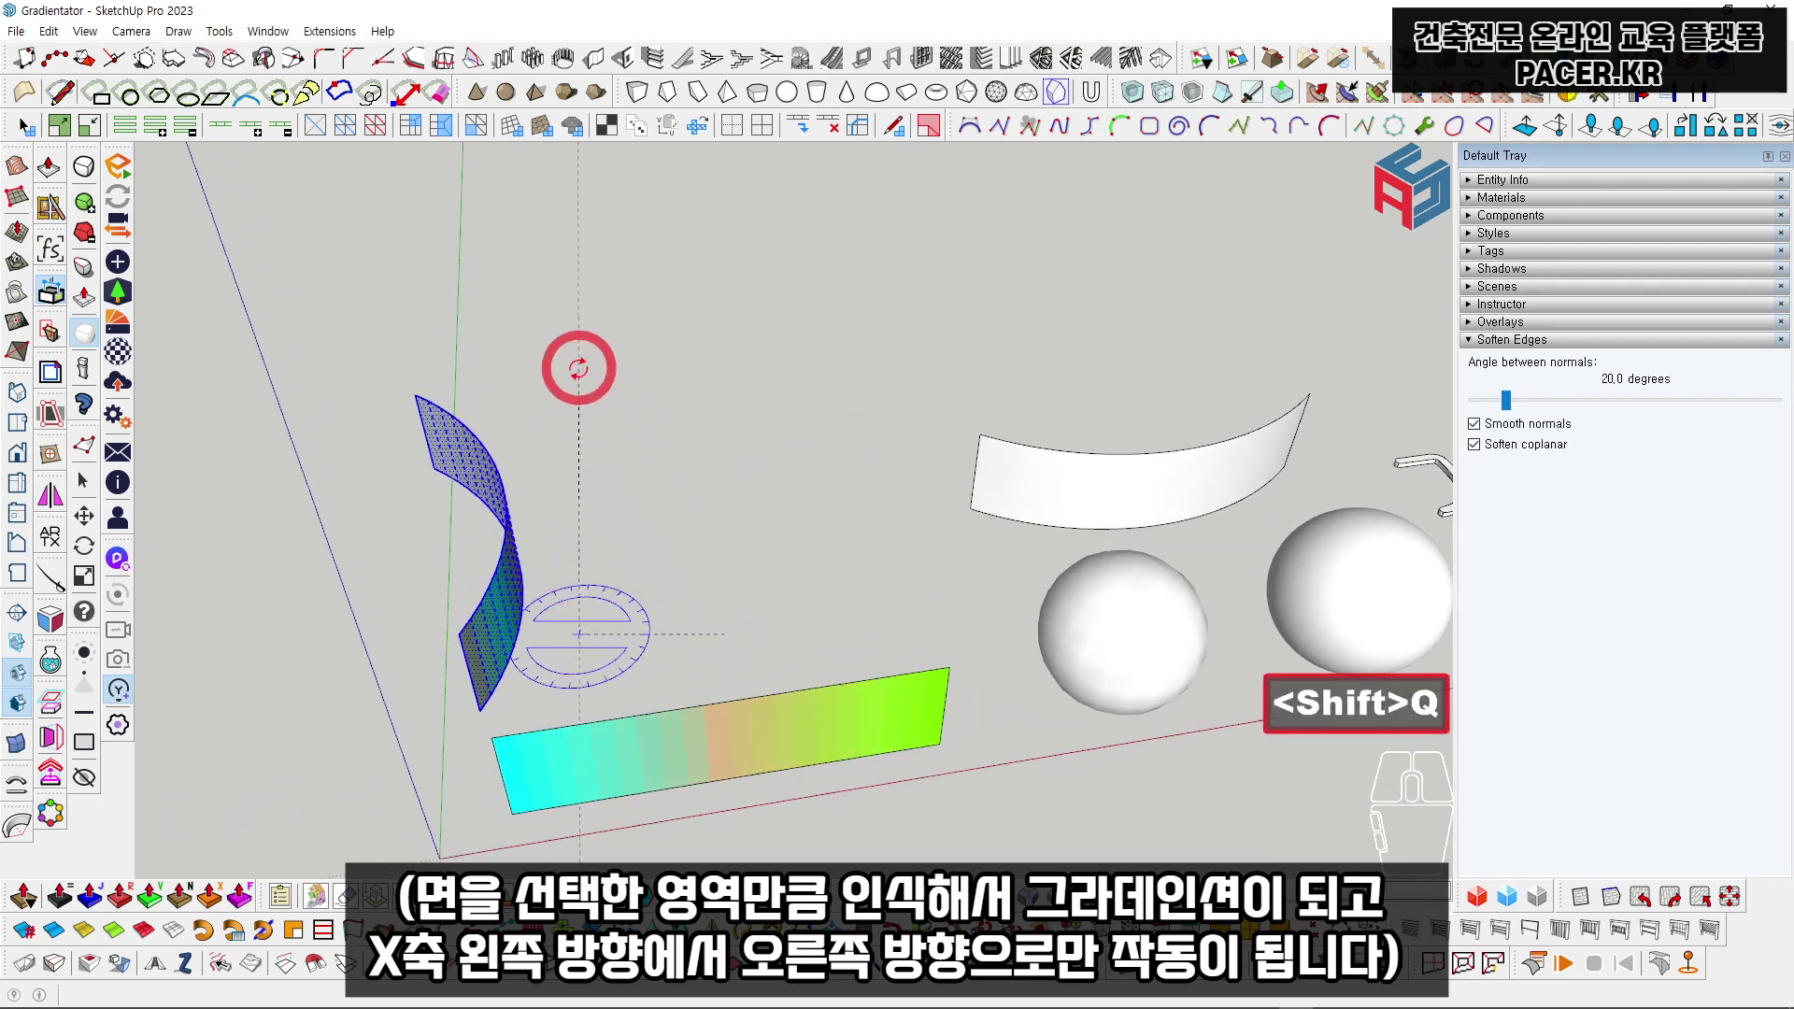
left_click(619, 399)
Step: Undo the rotation of the coloured curved surface
key("space")
left_click(462, 703)
scroll(463, 704, "up", 2)
middle_click_drag(462, 703, 508, 663, "shift")
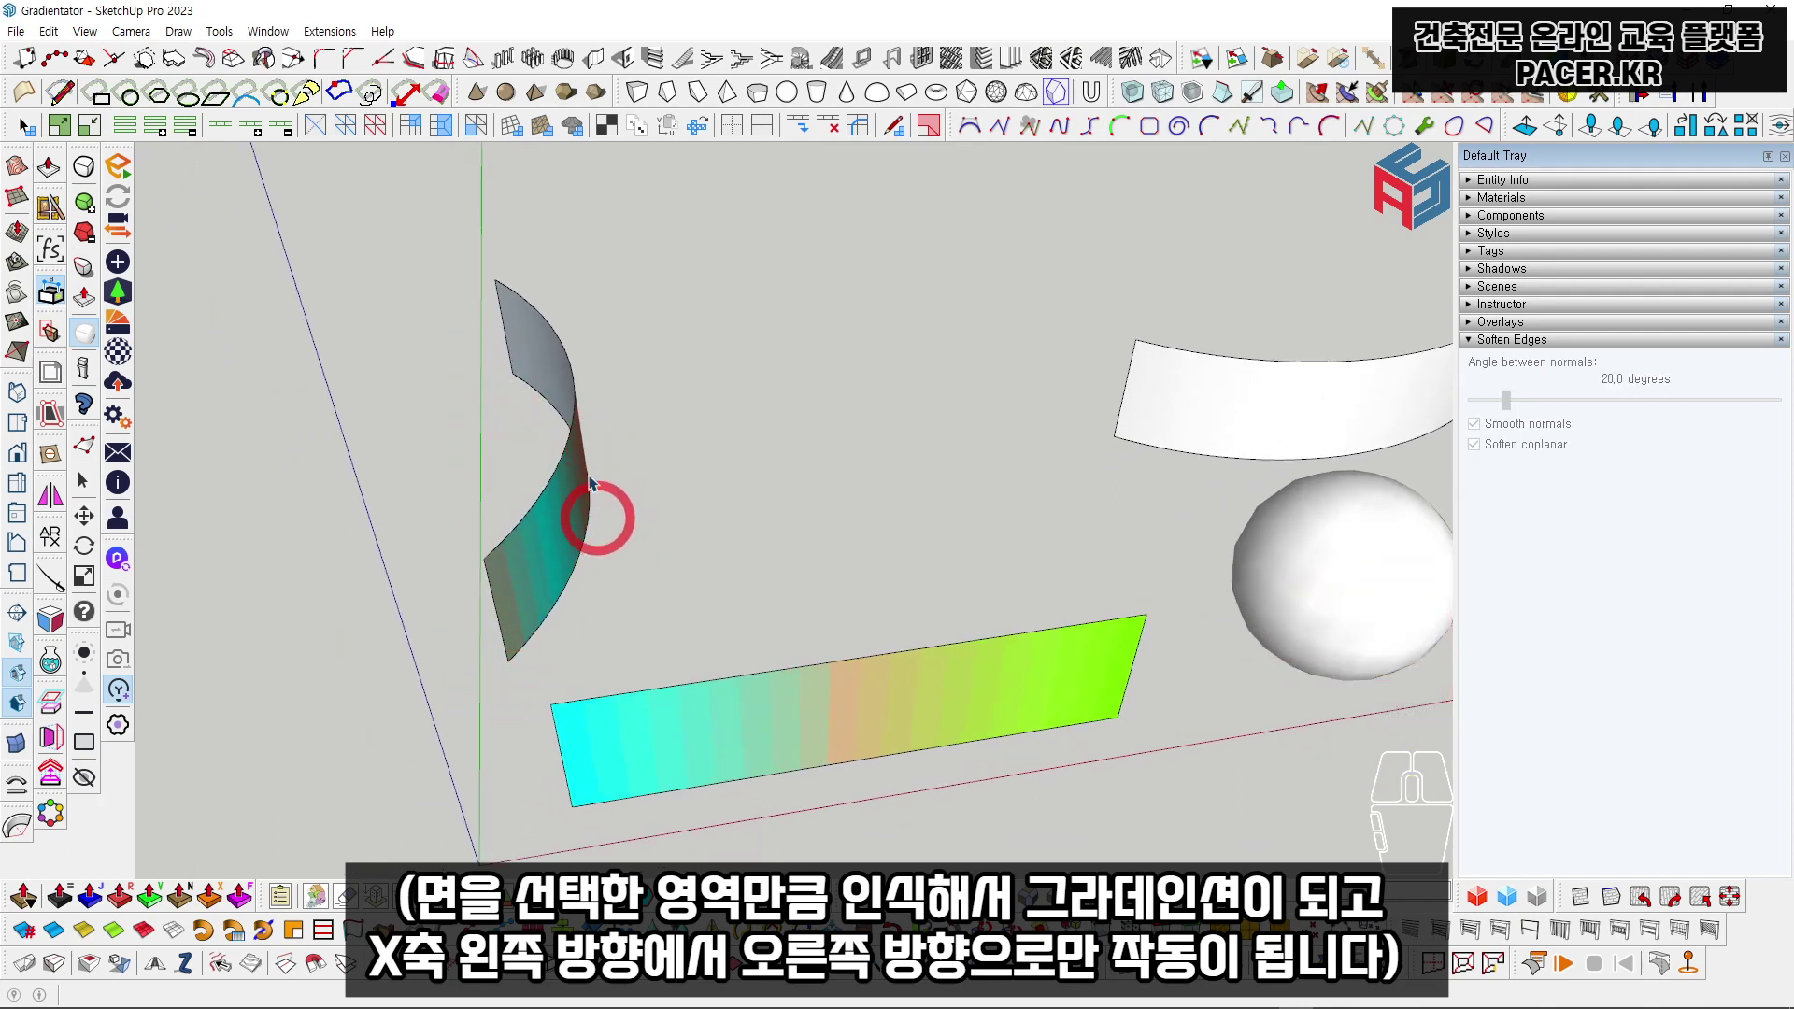
key("ctrl+z")
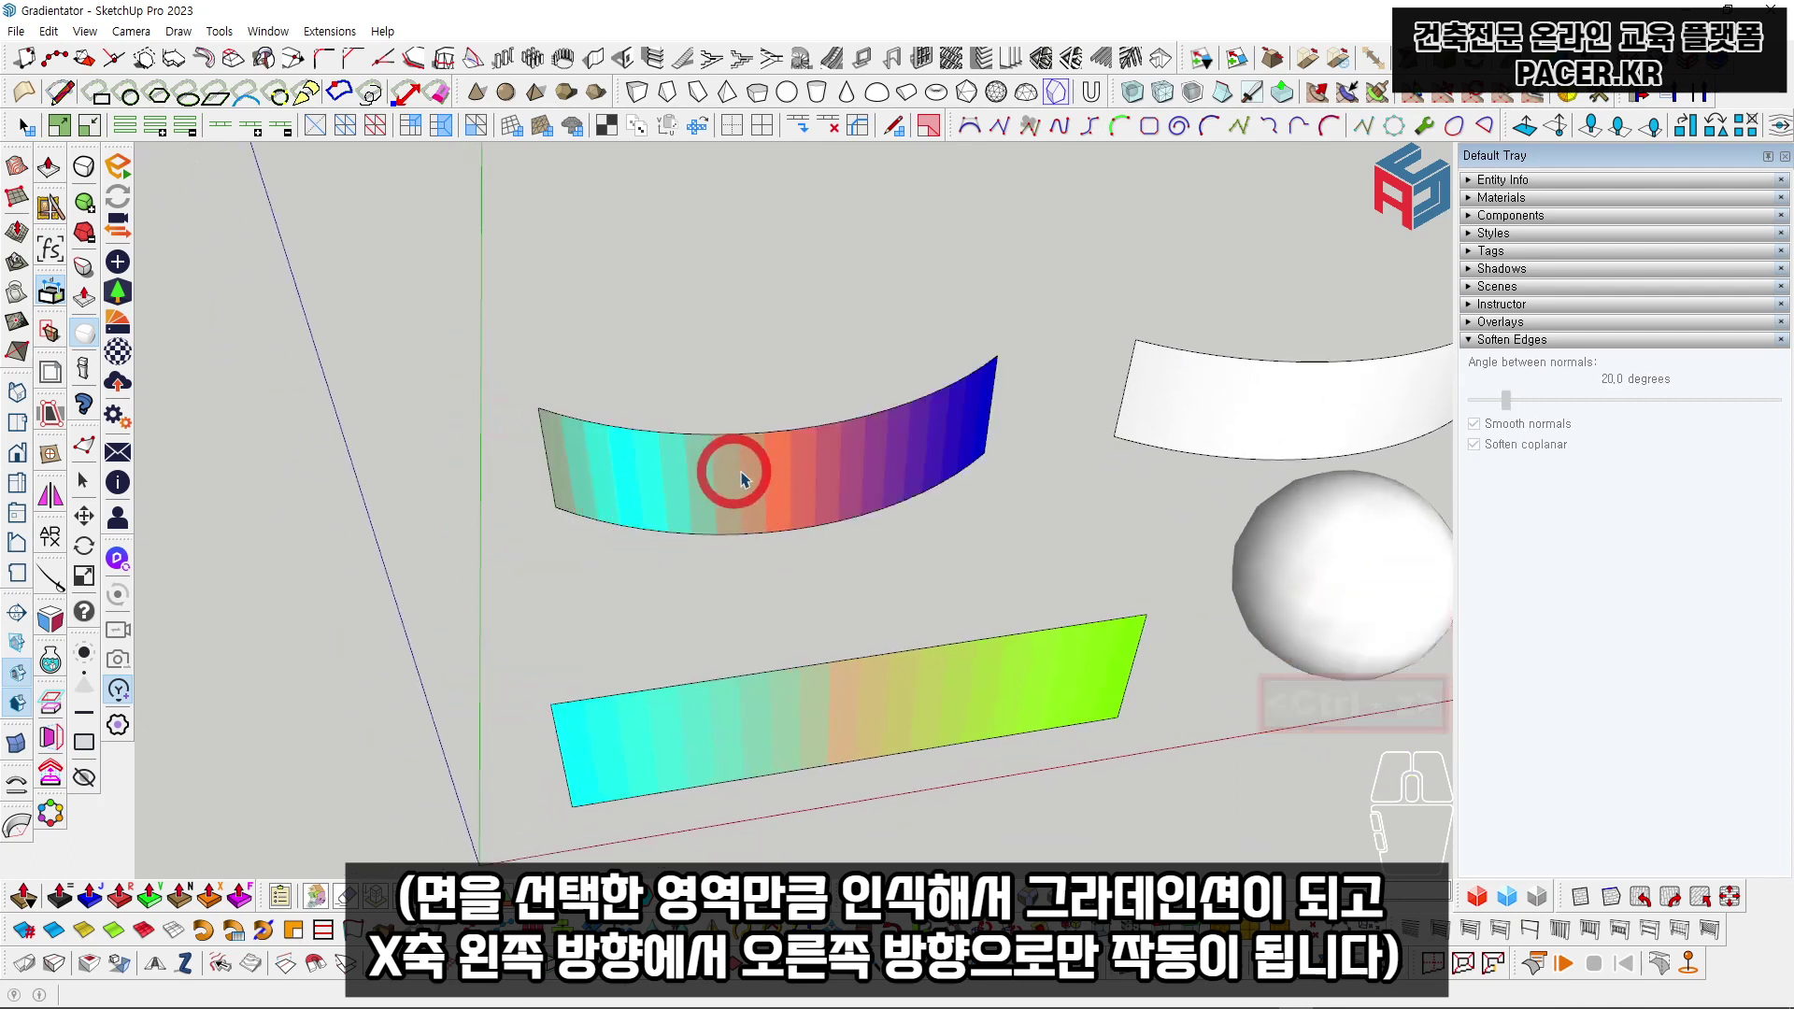
Step: Apply a Gradientate gradient of Aqua, Coral and Blue to the smooth white curved surface behind the two spheres
middle_click_drag(733, 468, 496, 505, "shift")
left_click(764, 450, "shift")
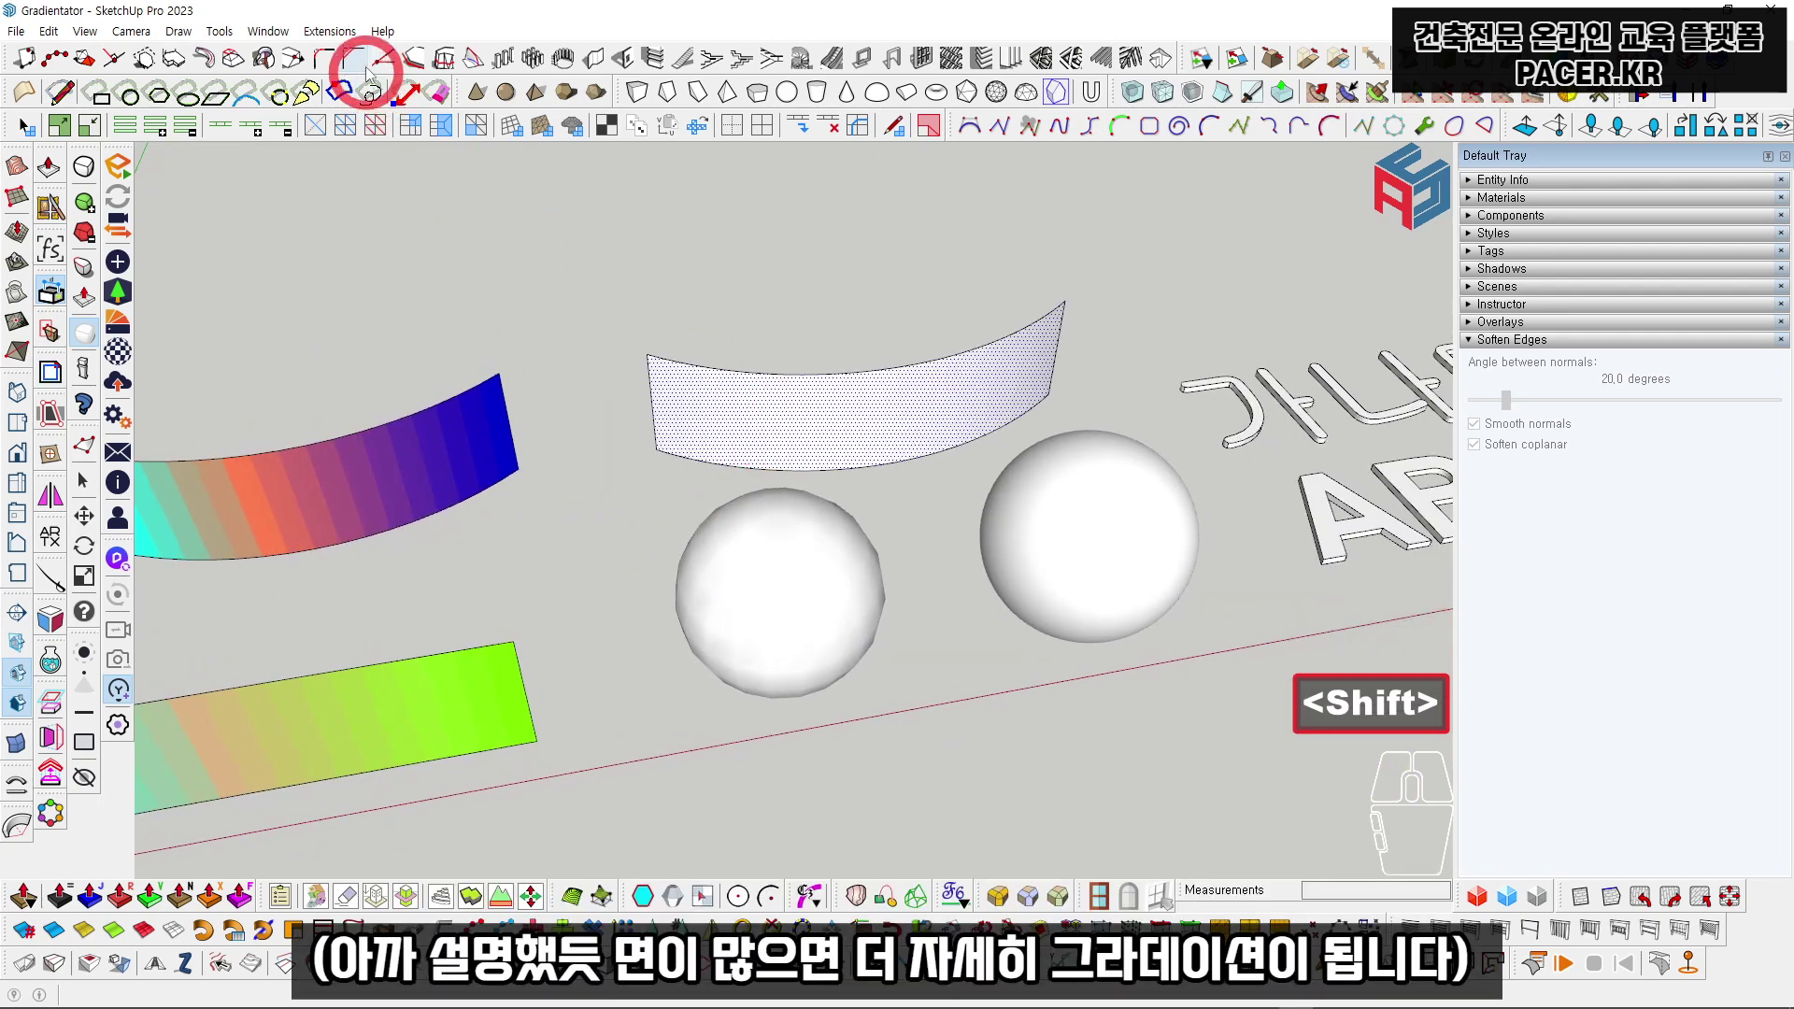
left_click(330, 31)
left_click(705, 83)
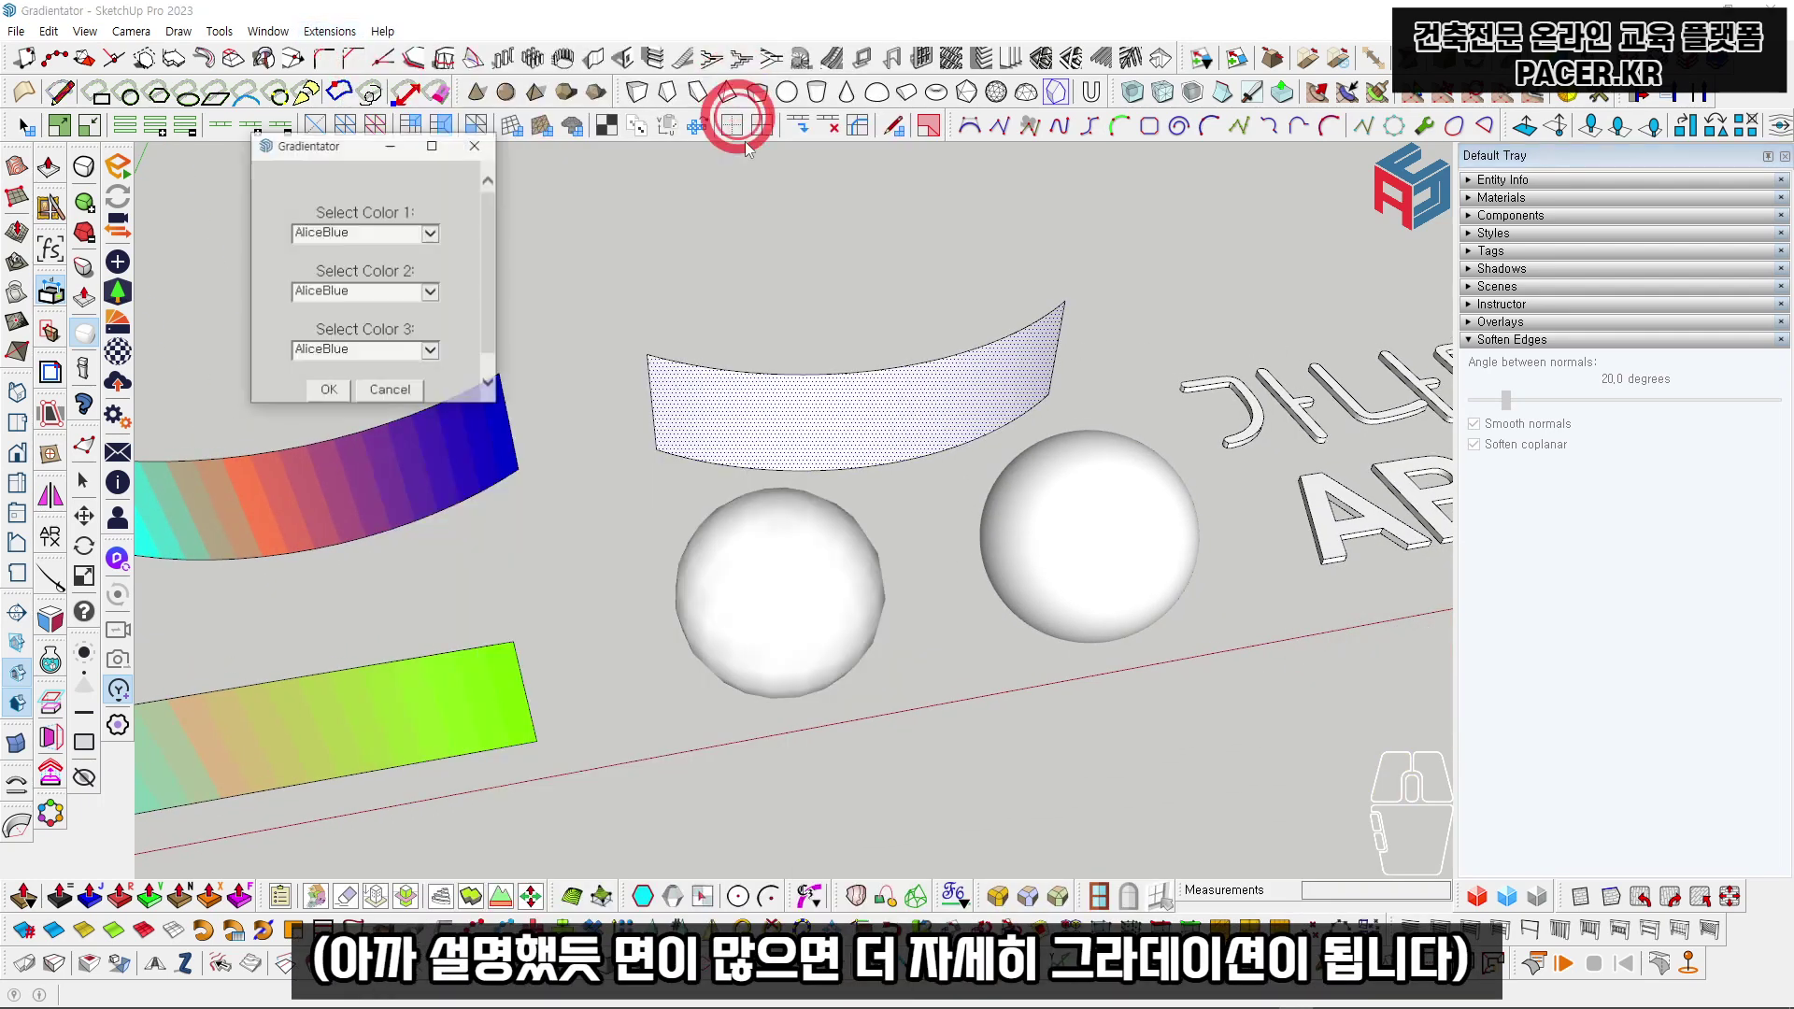
left_click(431, 233)
left_click(386, 278)
left_click(374, 291)
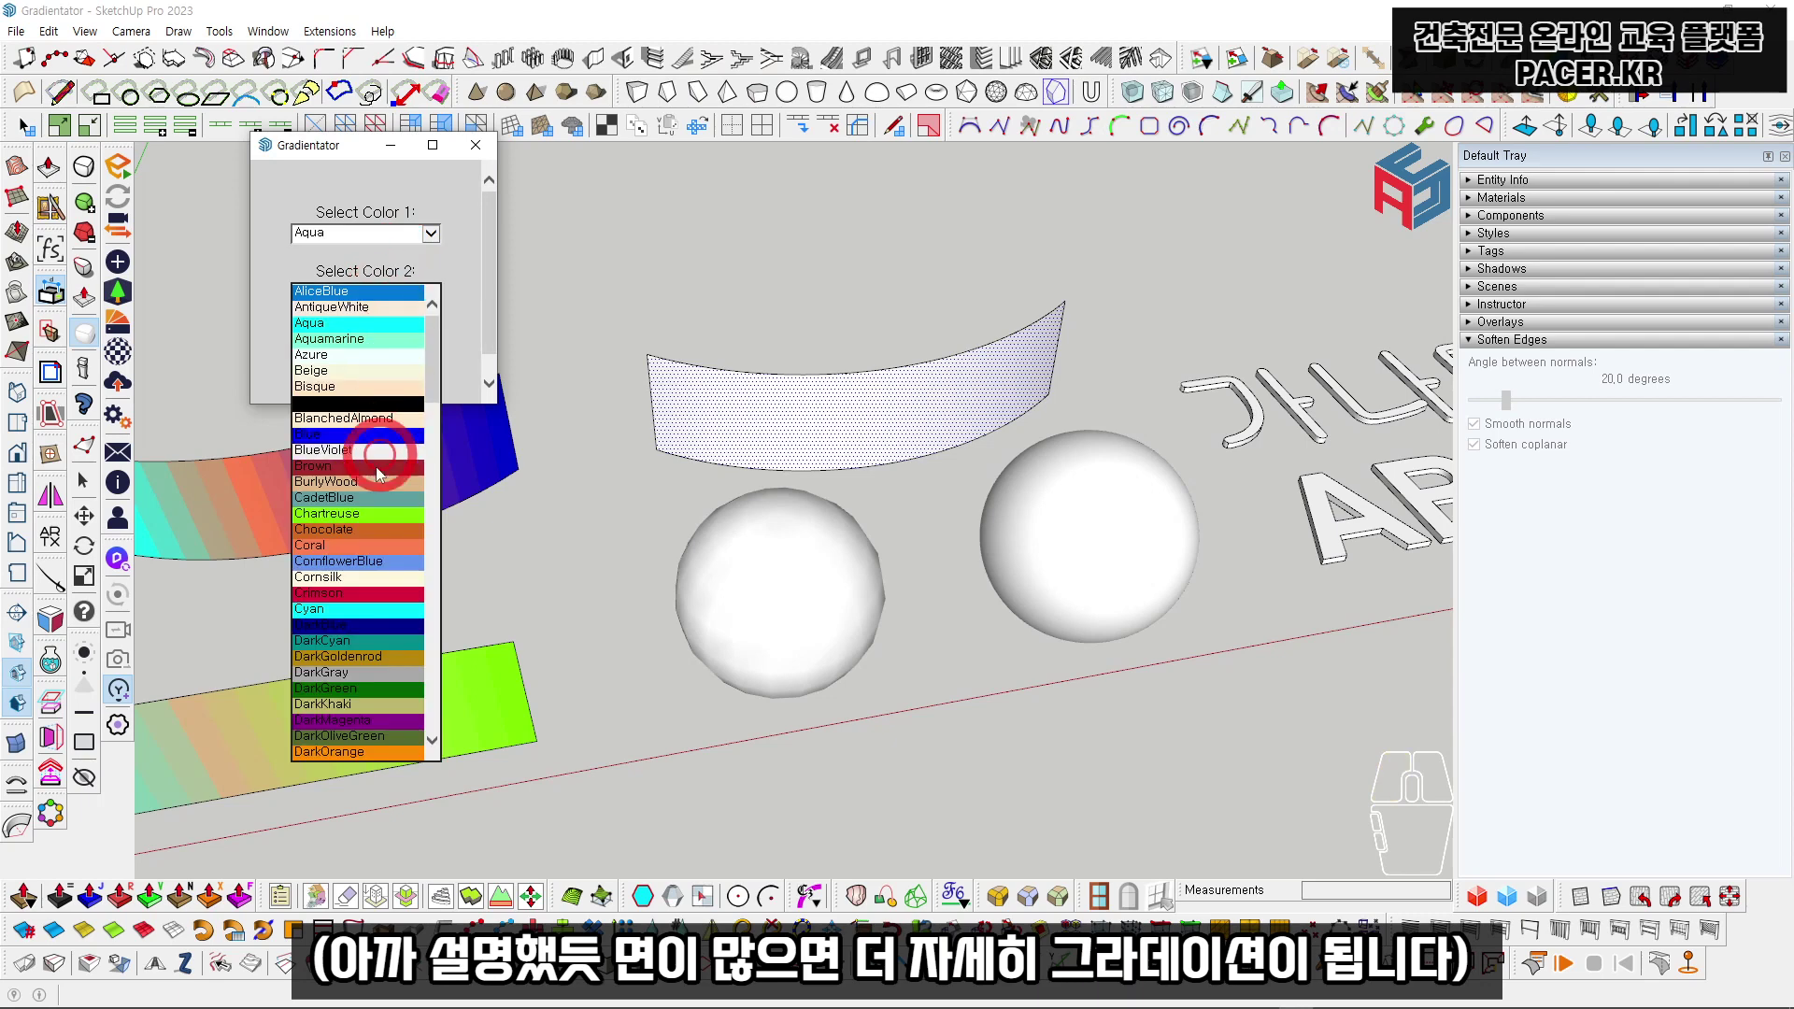
left_click(346, 564)
left_click(386, 350)
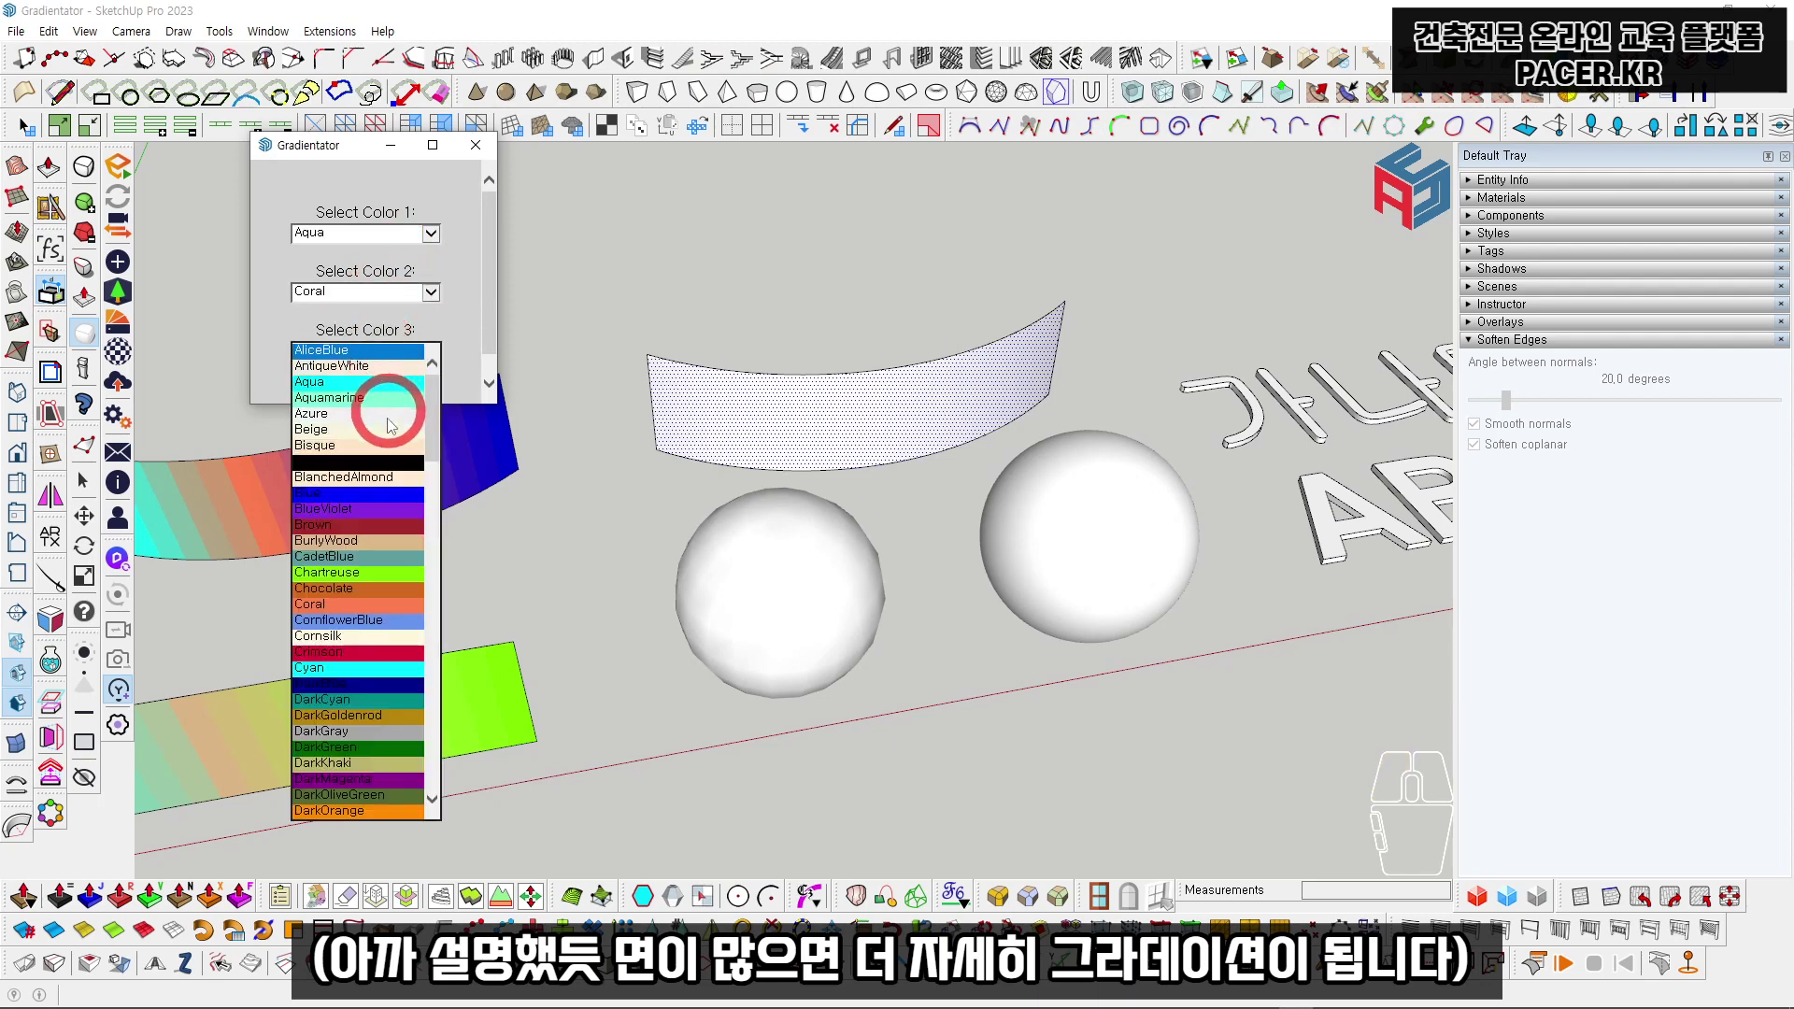
left_click(367, 493)
left_click(337, 390)
middle_click_drag(639, 315, 914, 321)
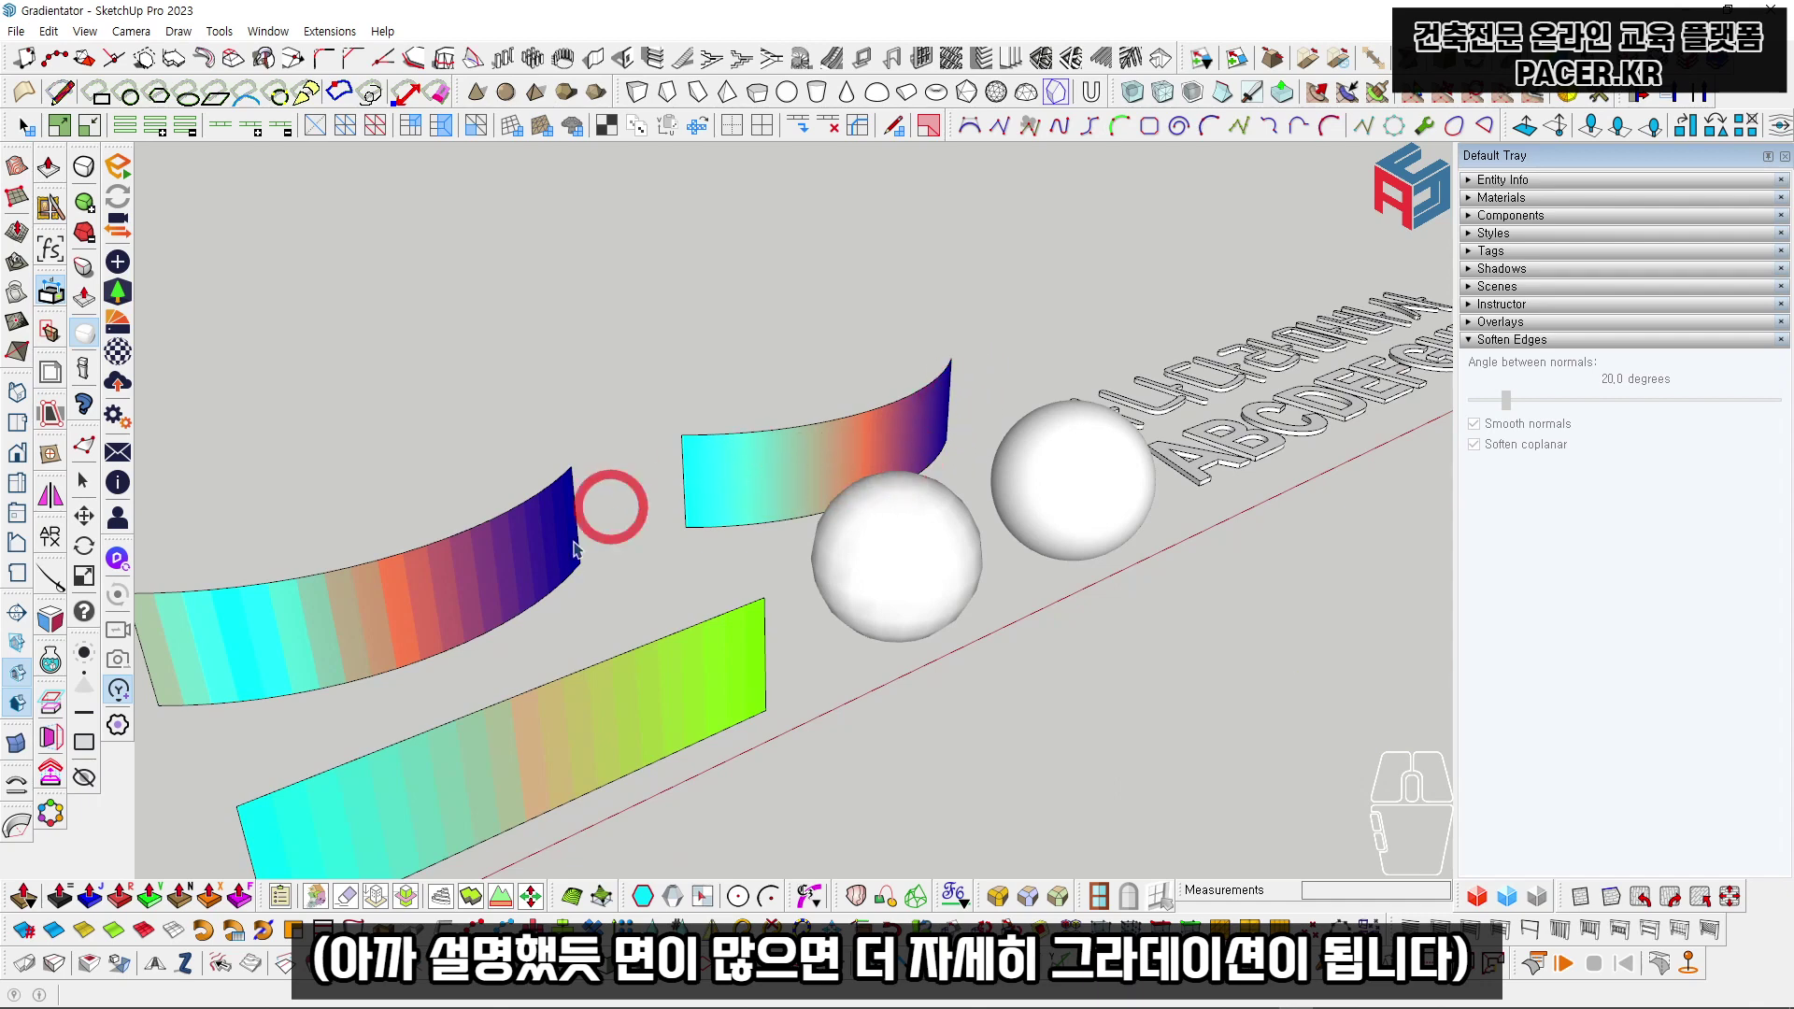
Step: Explode the group of the coarser, low-segment sphere, leaving its faces selected
middle_click_drag(476, 619, 749, 585, "shift")
left_click(747, 584)
key("Escape")
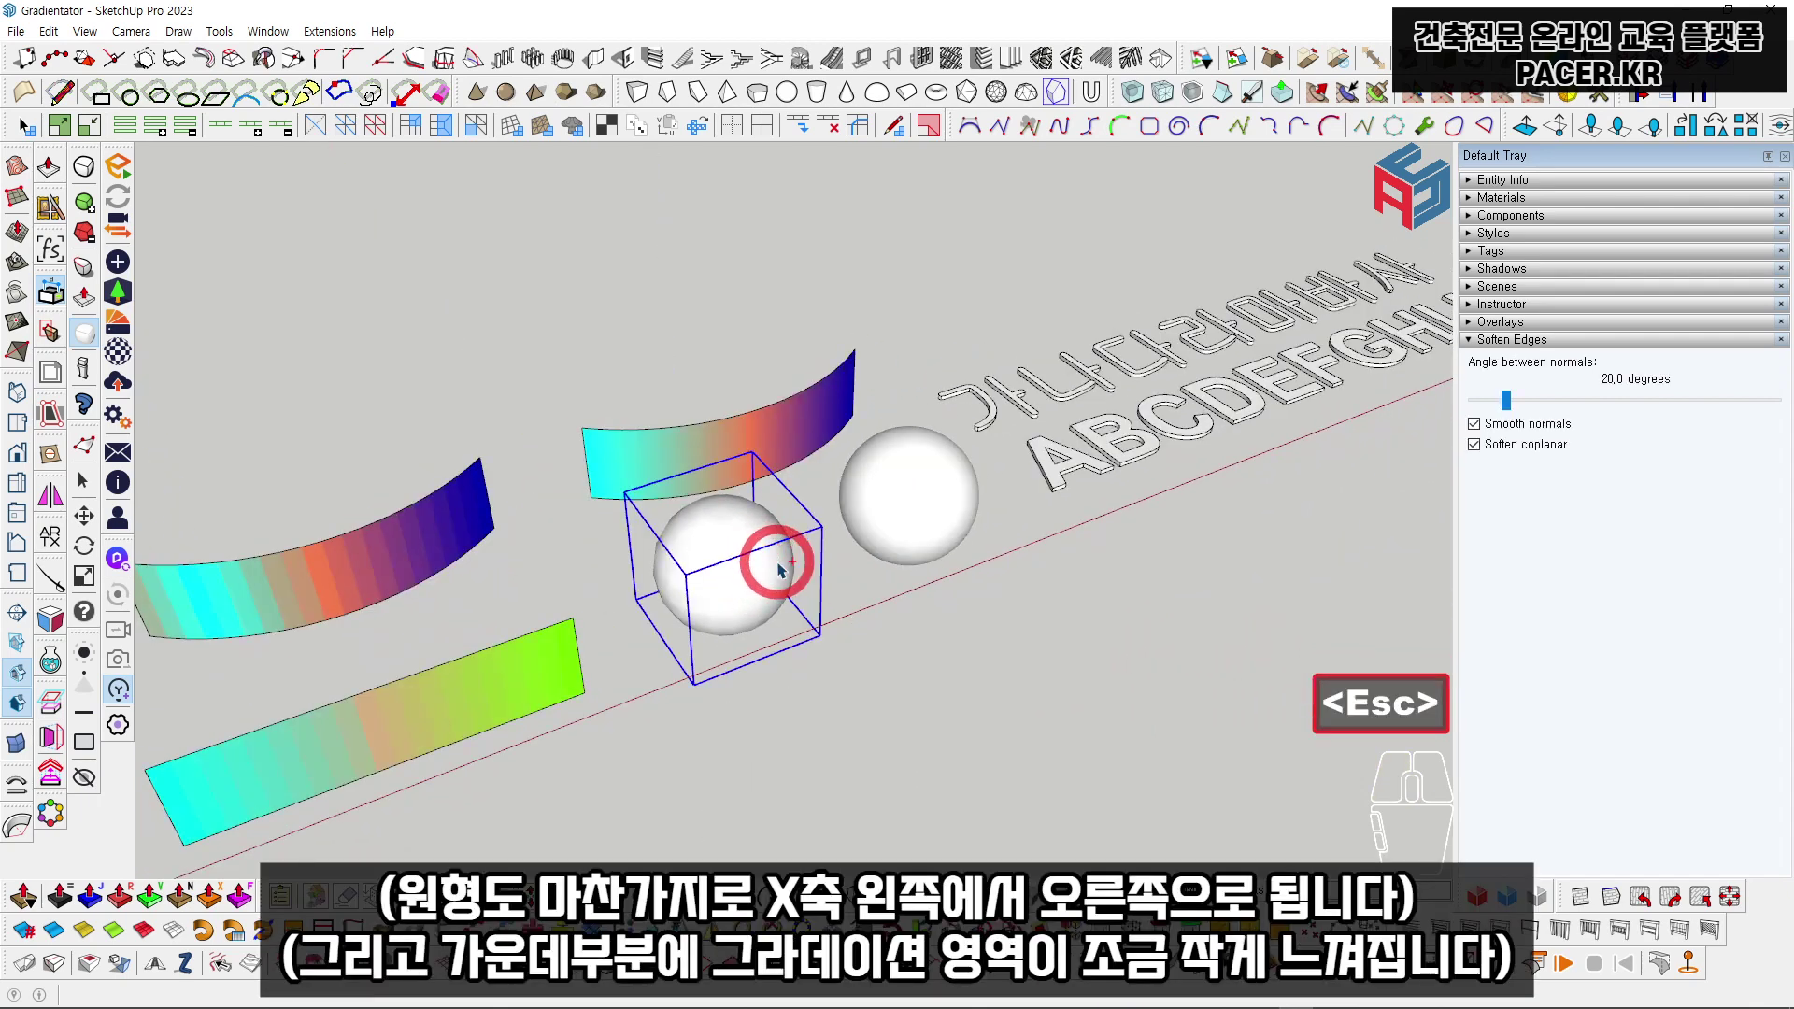
key("ctrl+q")
Step: Apply a Gradientate gradient of Aqua, Coral and Blue to the coarser sphere's selected faces
left_click(359, 31)
mouse_move(411, 140)
left_click(705, 72)
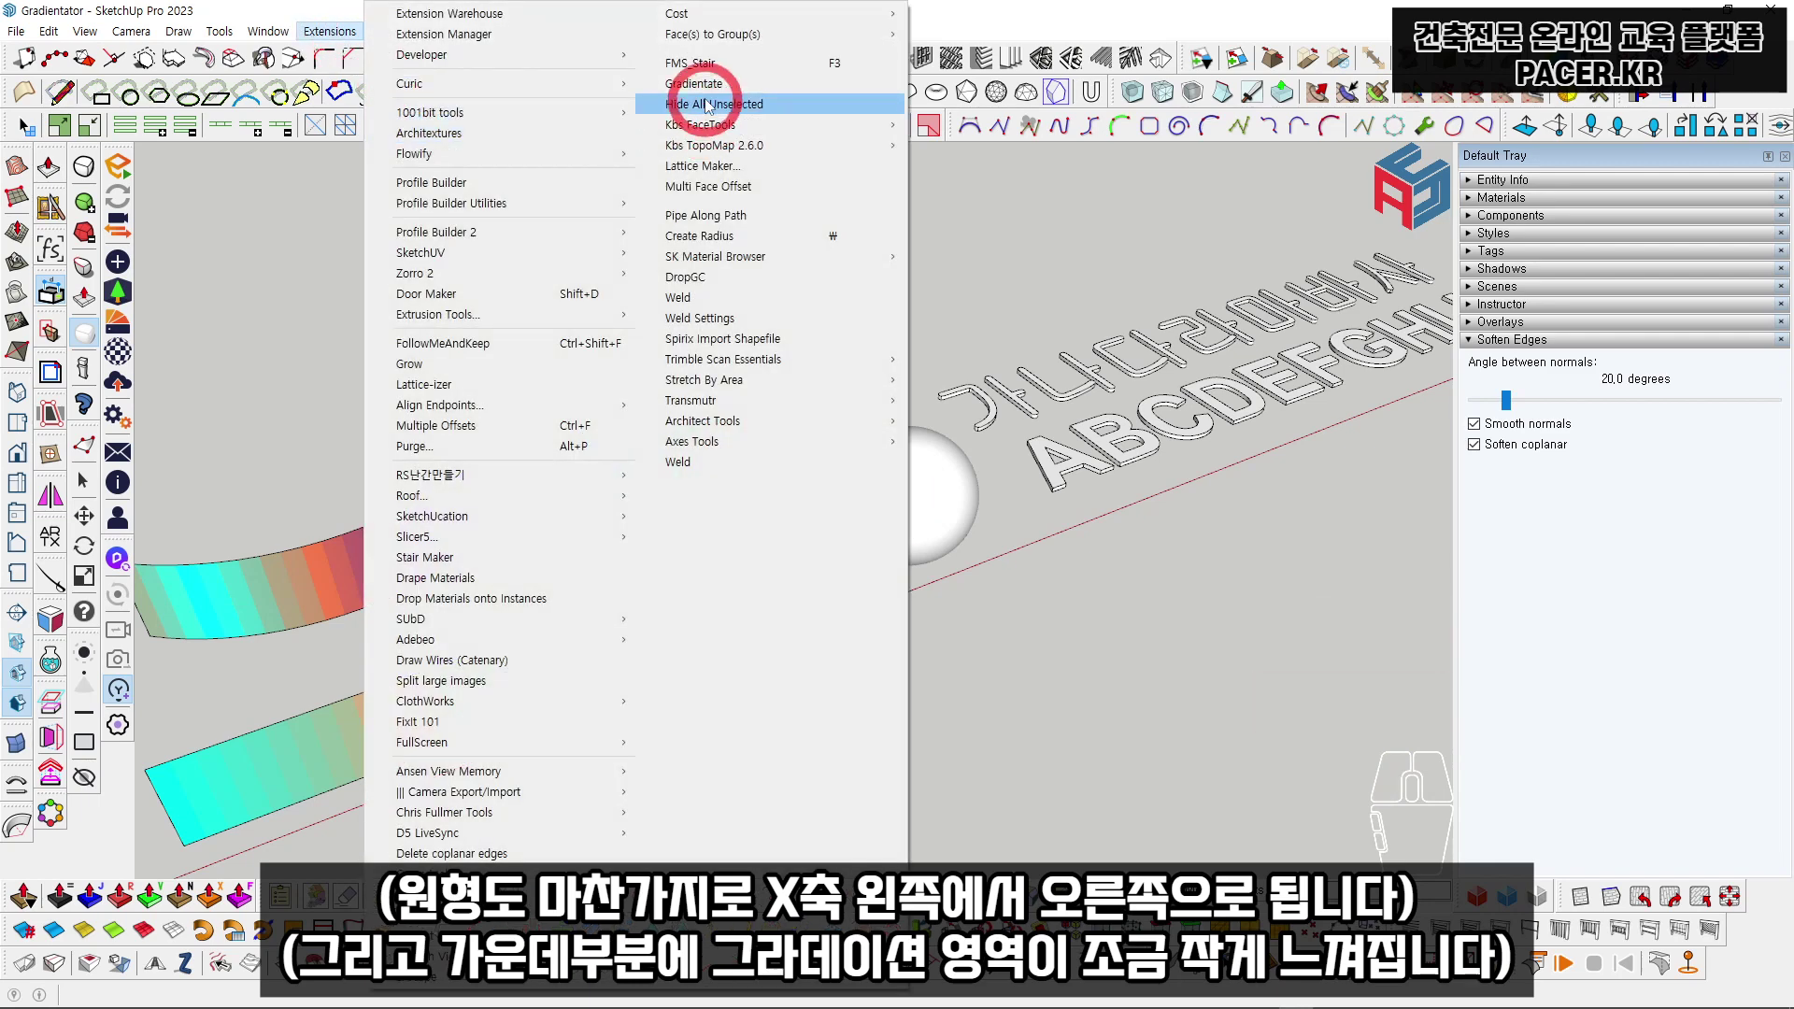
left_click(372, 233)
left_click(372, 269)
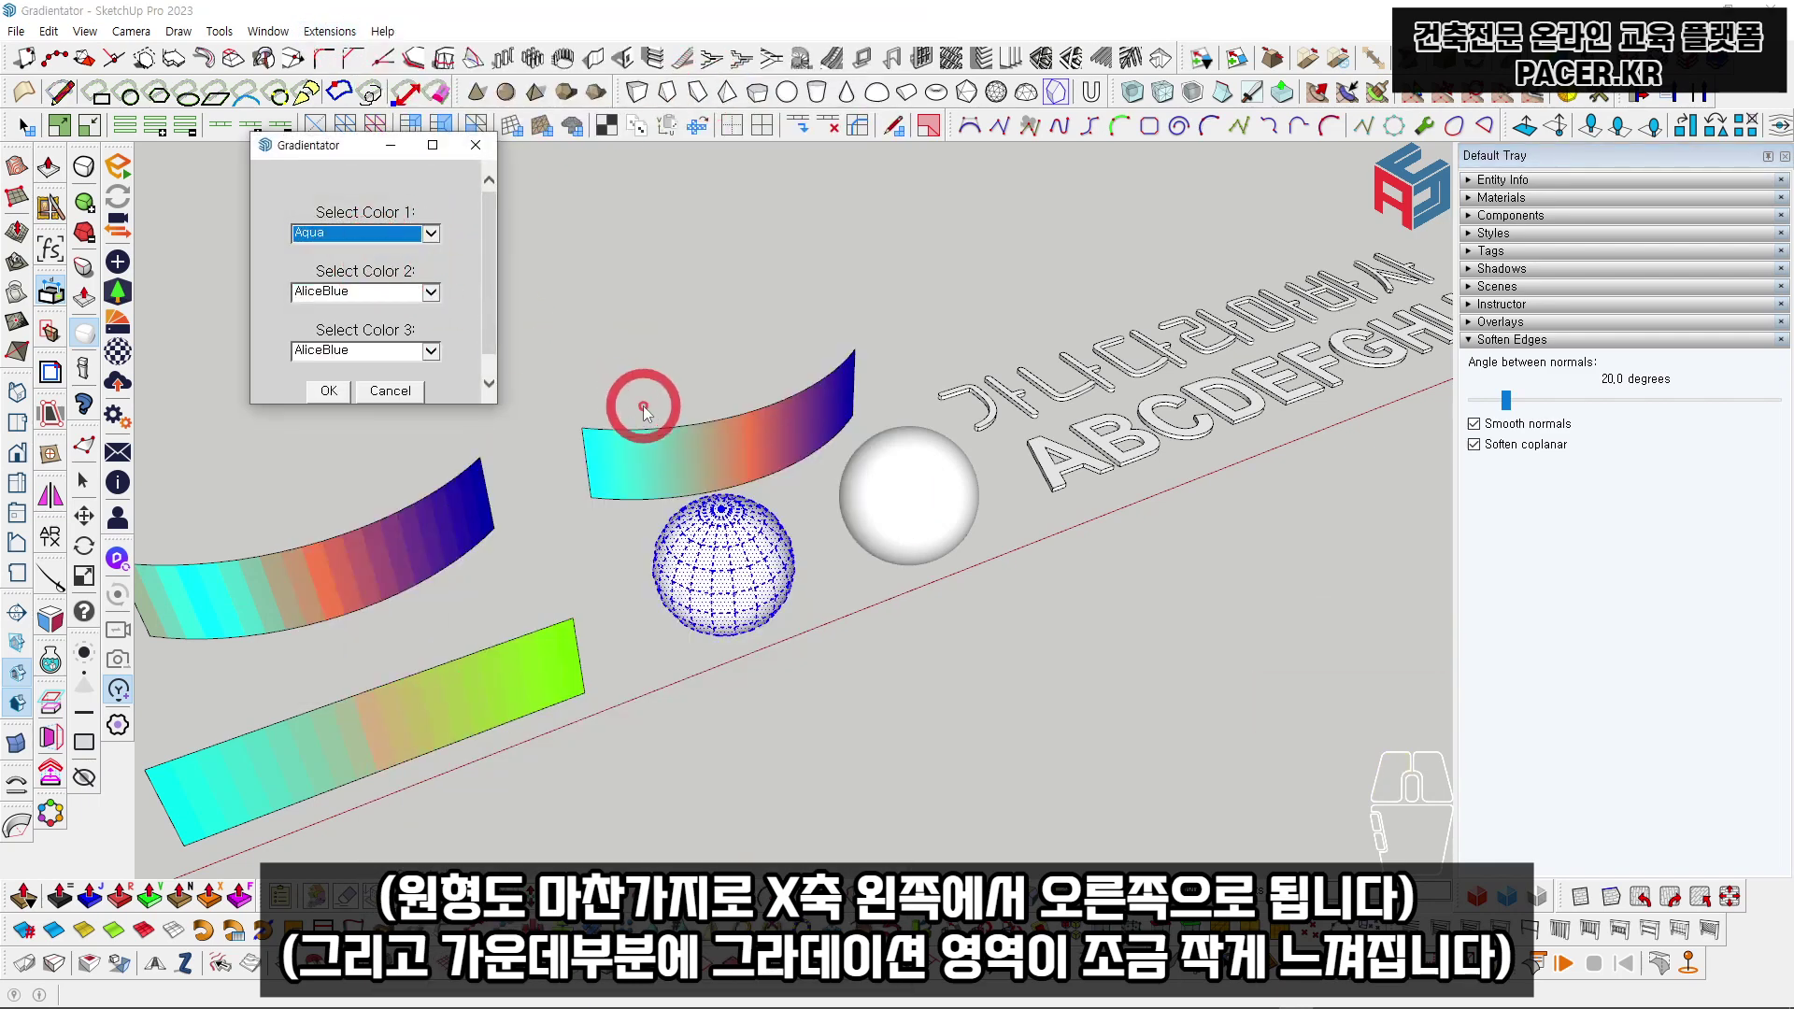
left_click(415, 293)
left_click(350, 545)
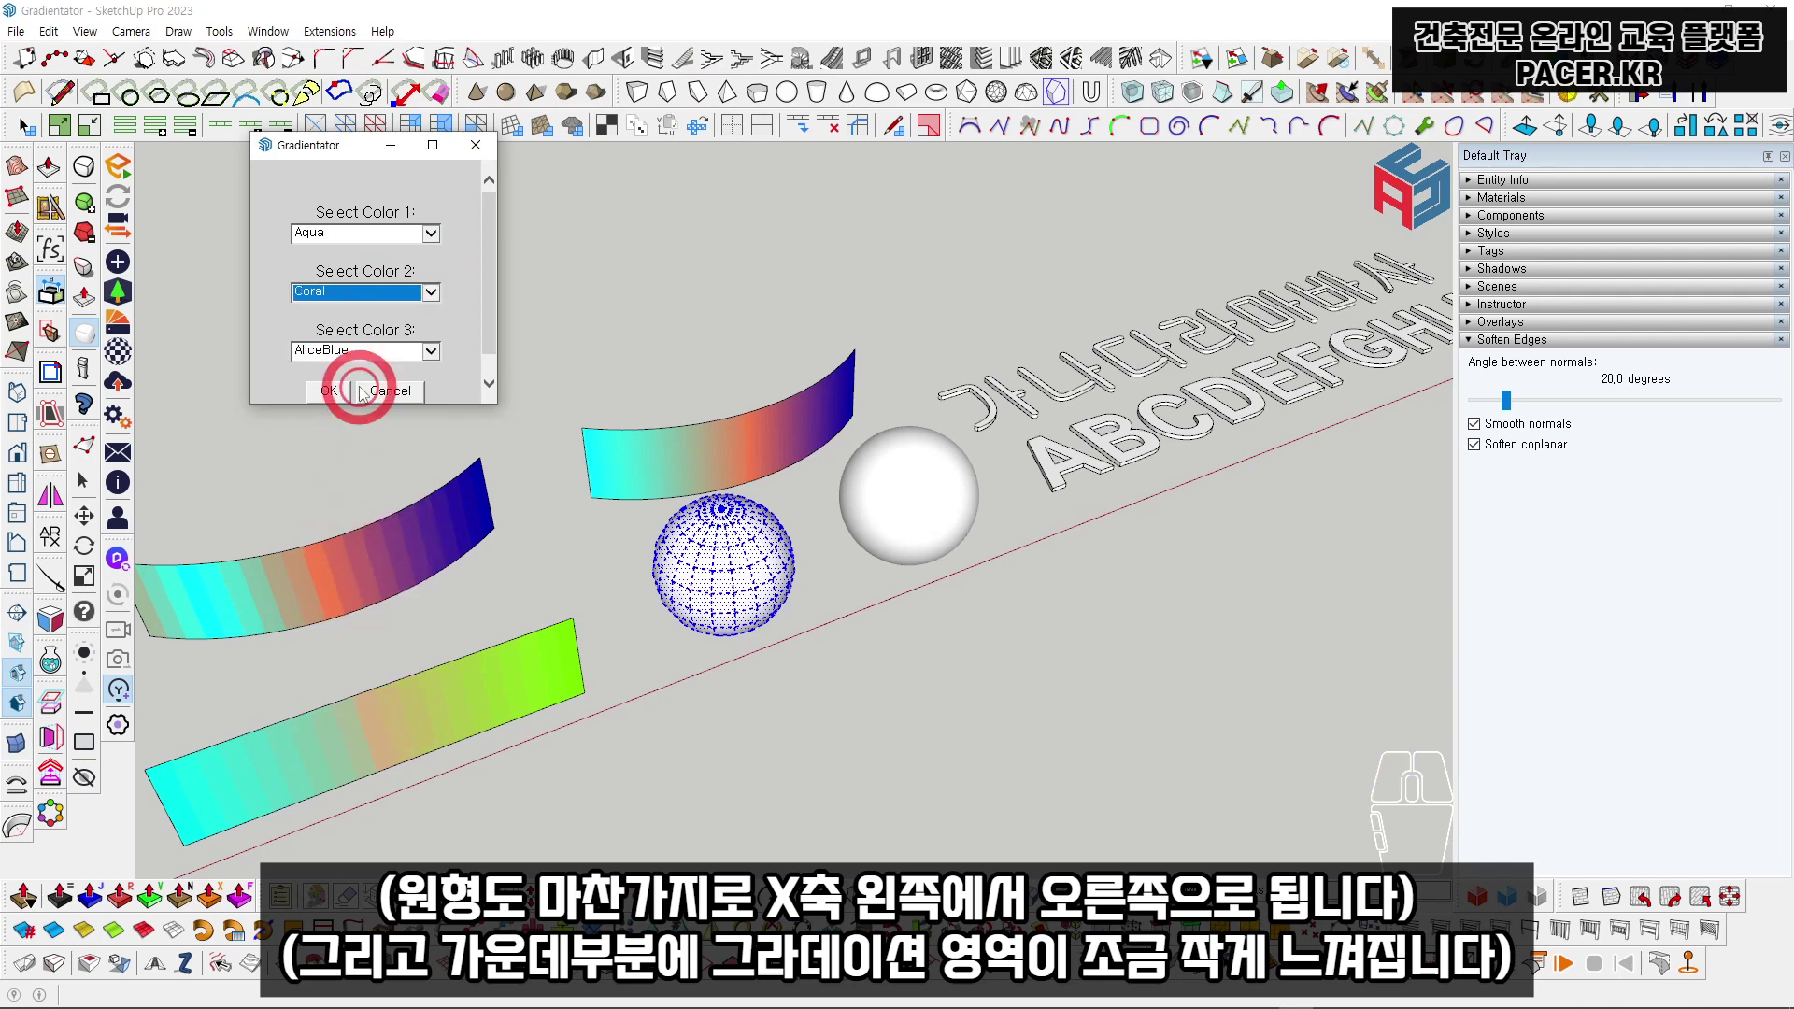
left_click(372, 355)
left_click(356, 496)
left_click(335, 388)
scroll(753, 513, "up", 5)
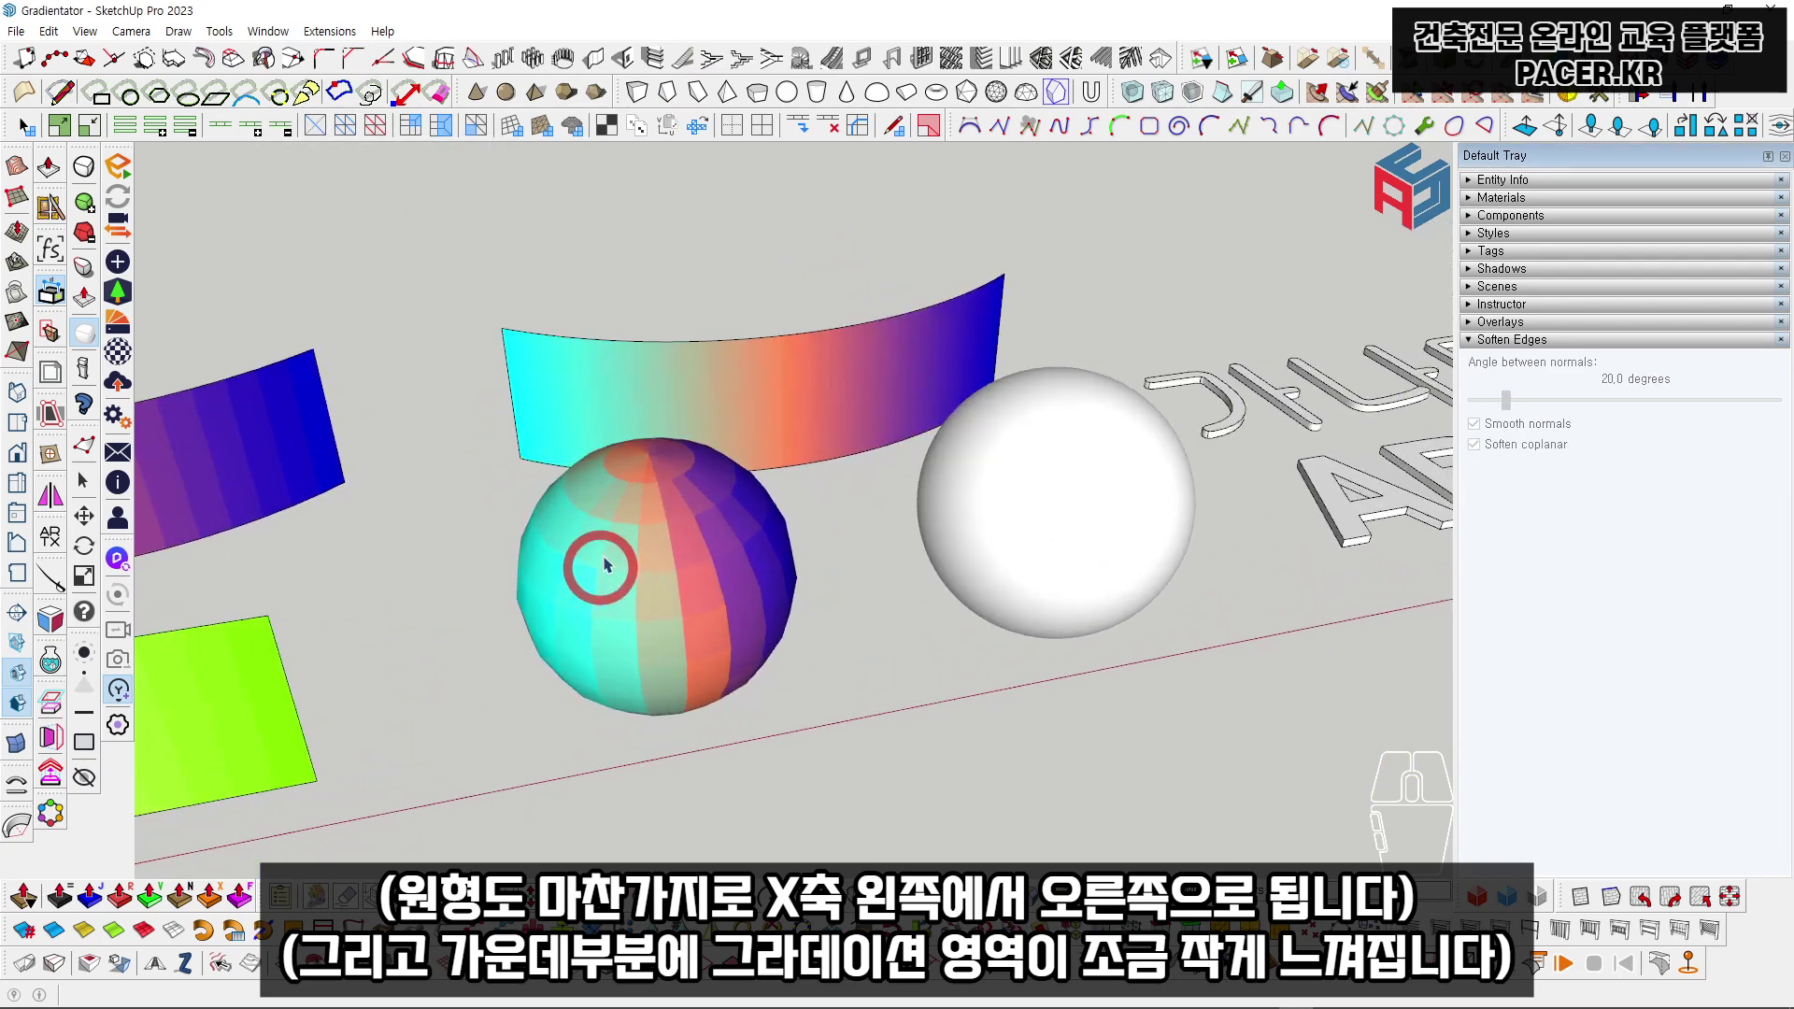
scroll(738, 546, "down", 1)
middle_click_drag(747, 558, 696, 589, "shift")
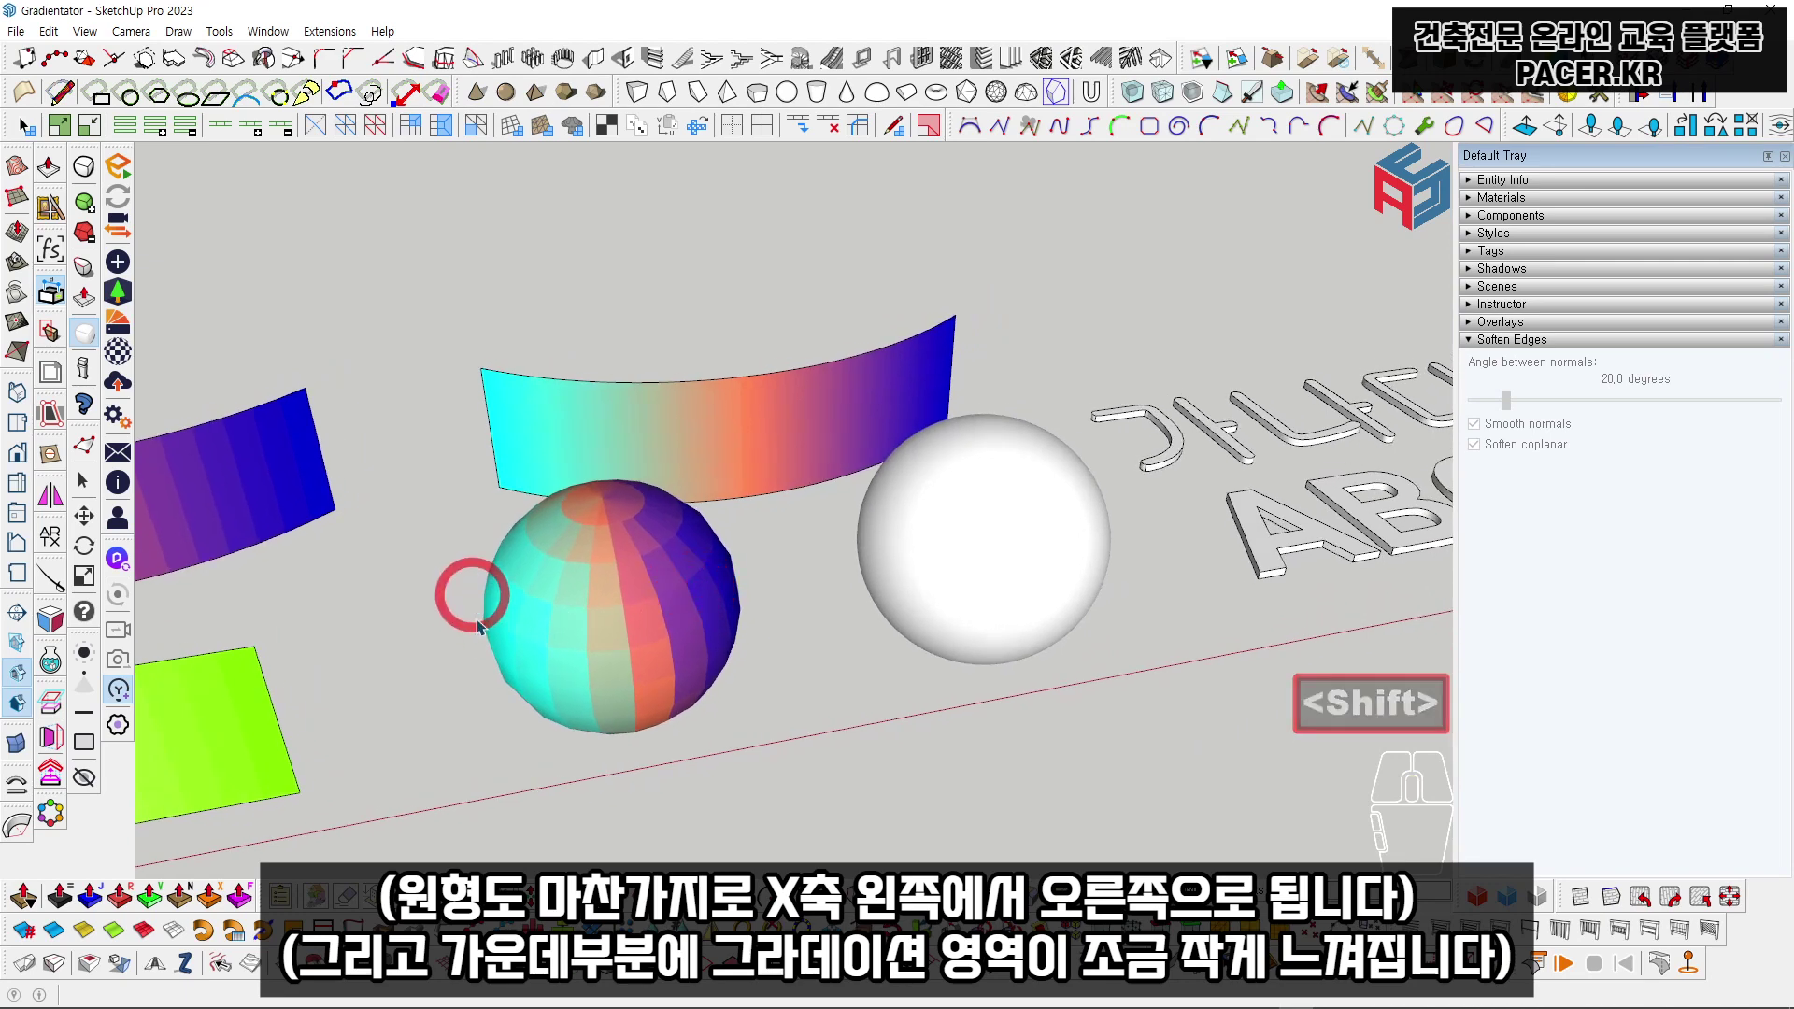
Step: Explode the group of the smoother, high-segment sphere, leaving its faces selected
middle_click_drag(733, 619, 629, 589, "shift")
left_click(773, 569)
key("ctrl+q")
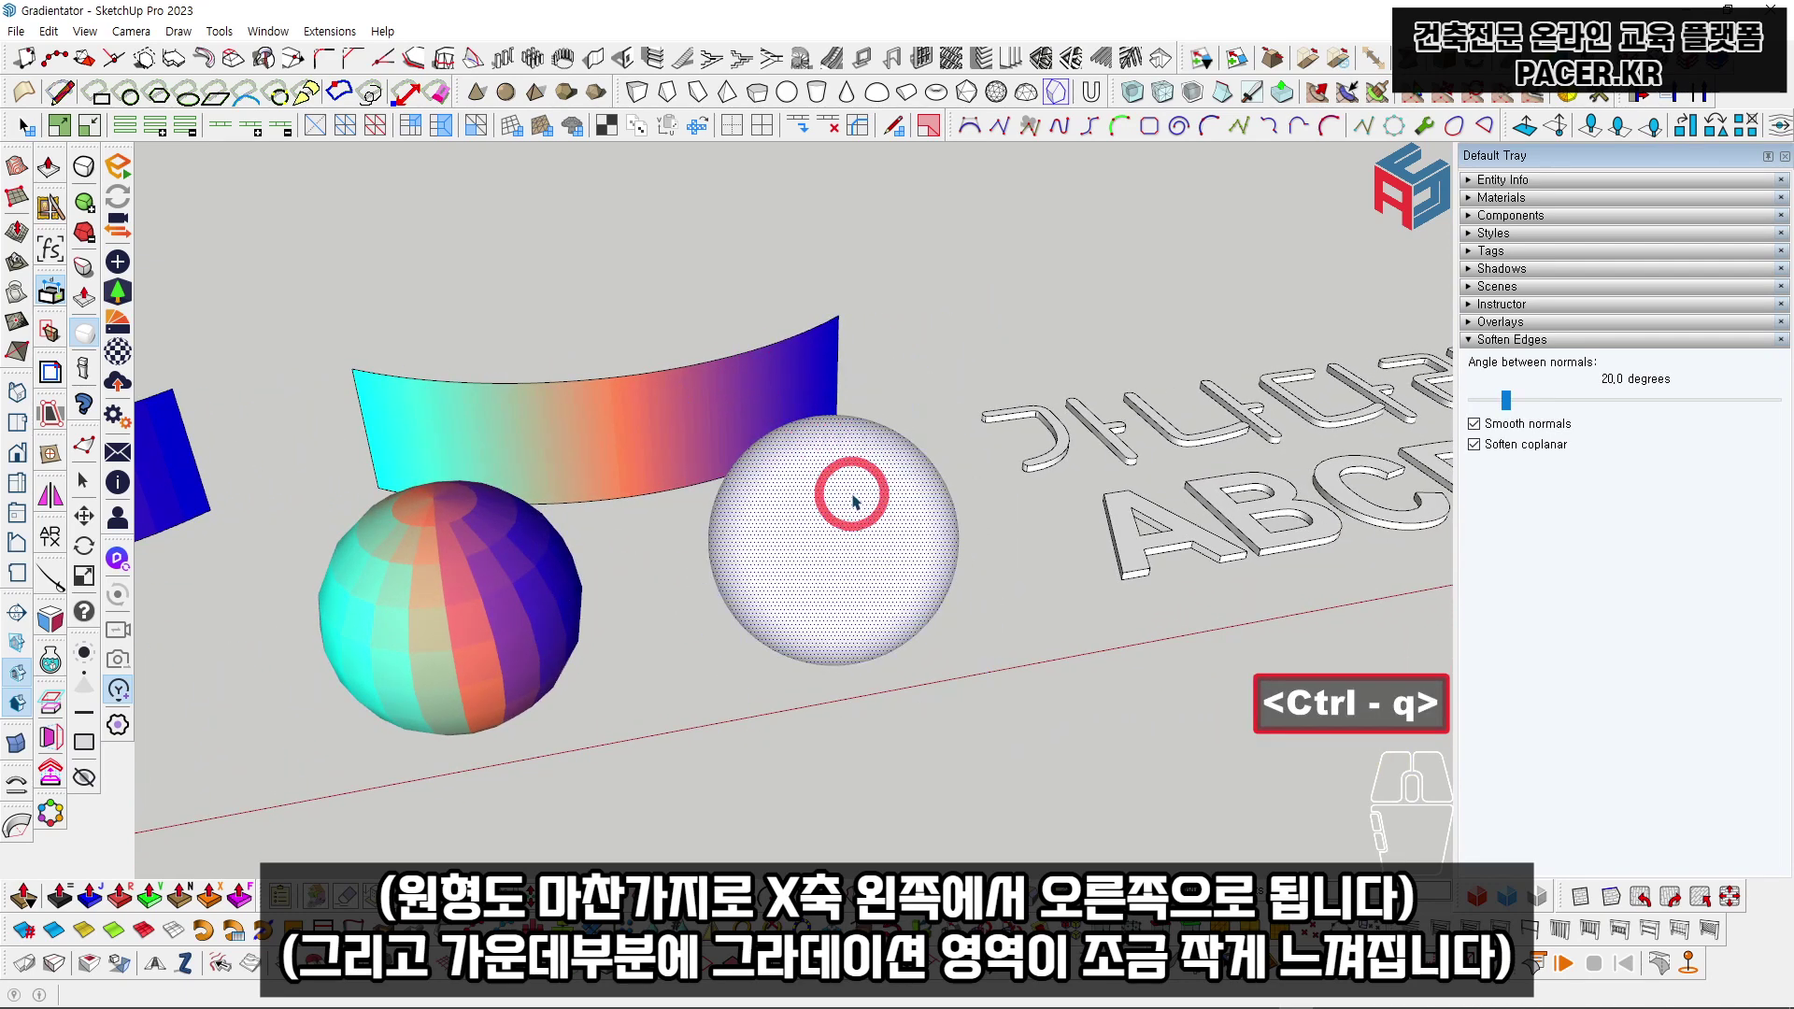
scroll(841, 514, "up", 2)
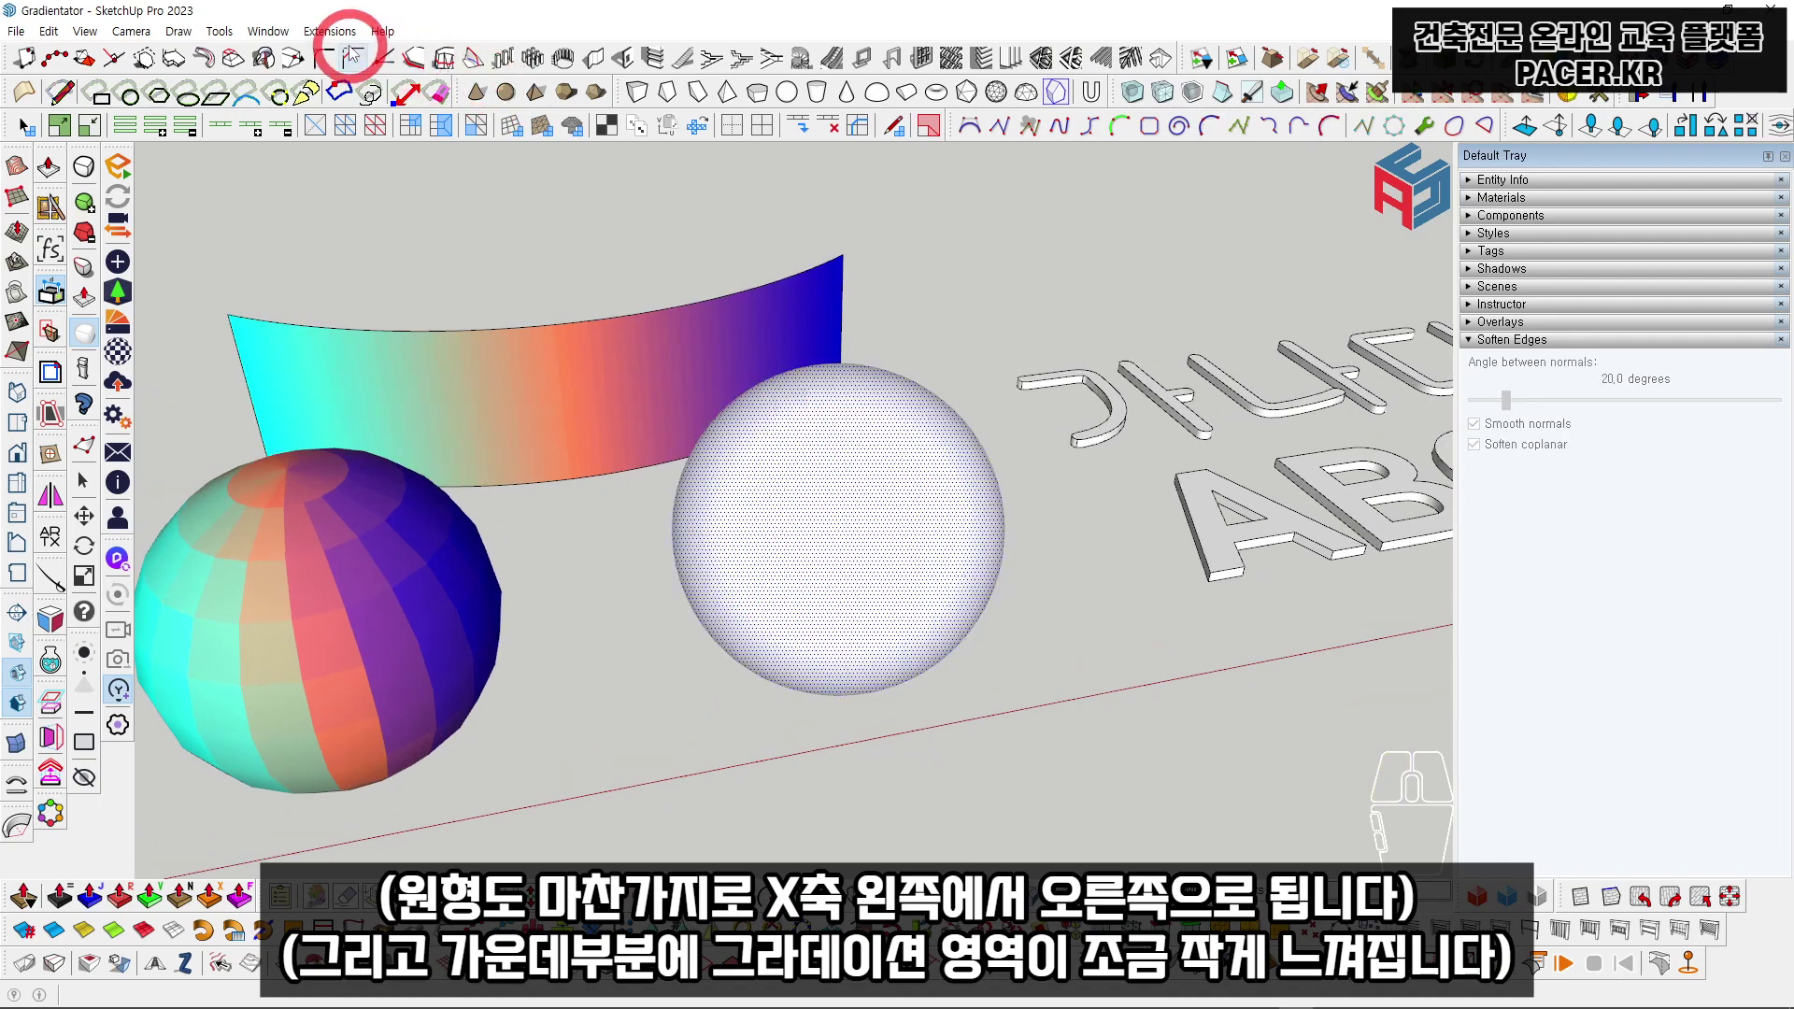
Step: Apply a Gradientate gradient of Aqua, Coral and Blue to the smoother sphere's selected faces
left_click(336, 32)
left_click(473, 144)
left_click(757, 92)
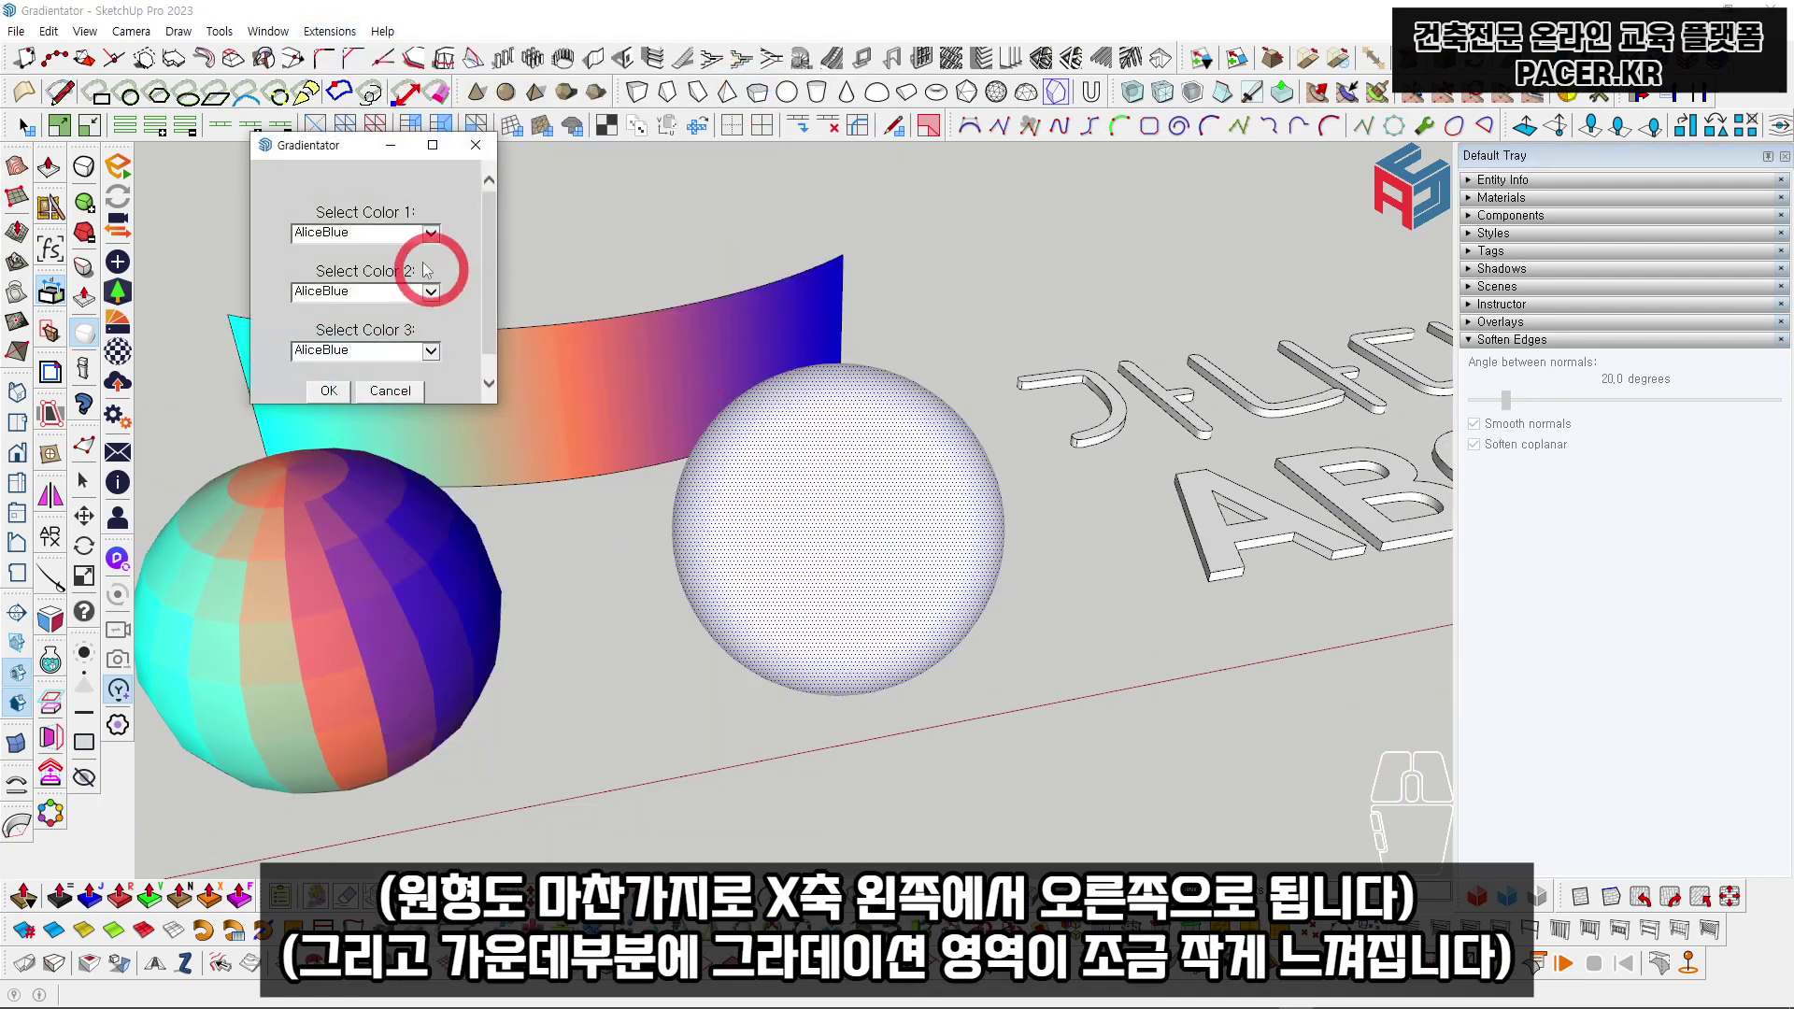
left_click(376, 236)
left_click(375, 247)
left_click(372, 235)
left_click(369, 267)
left_click(374, 293)
left_click(346, 558)
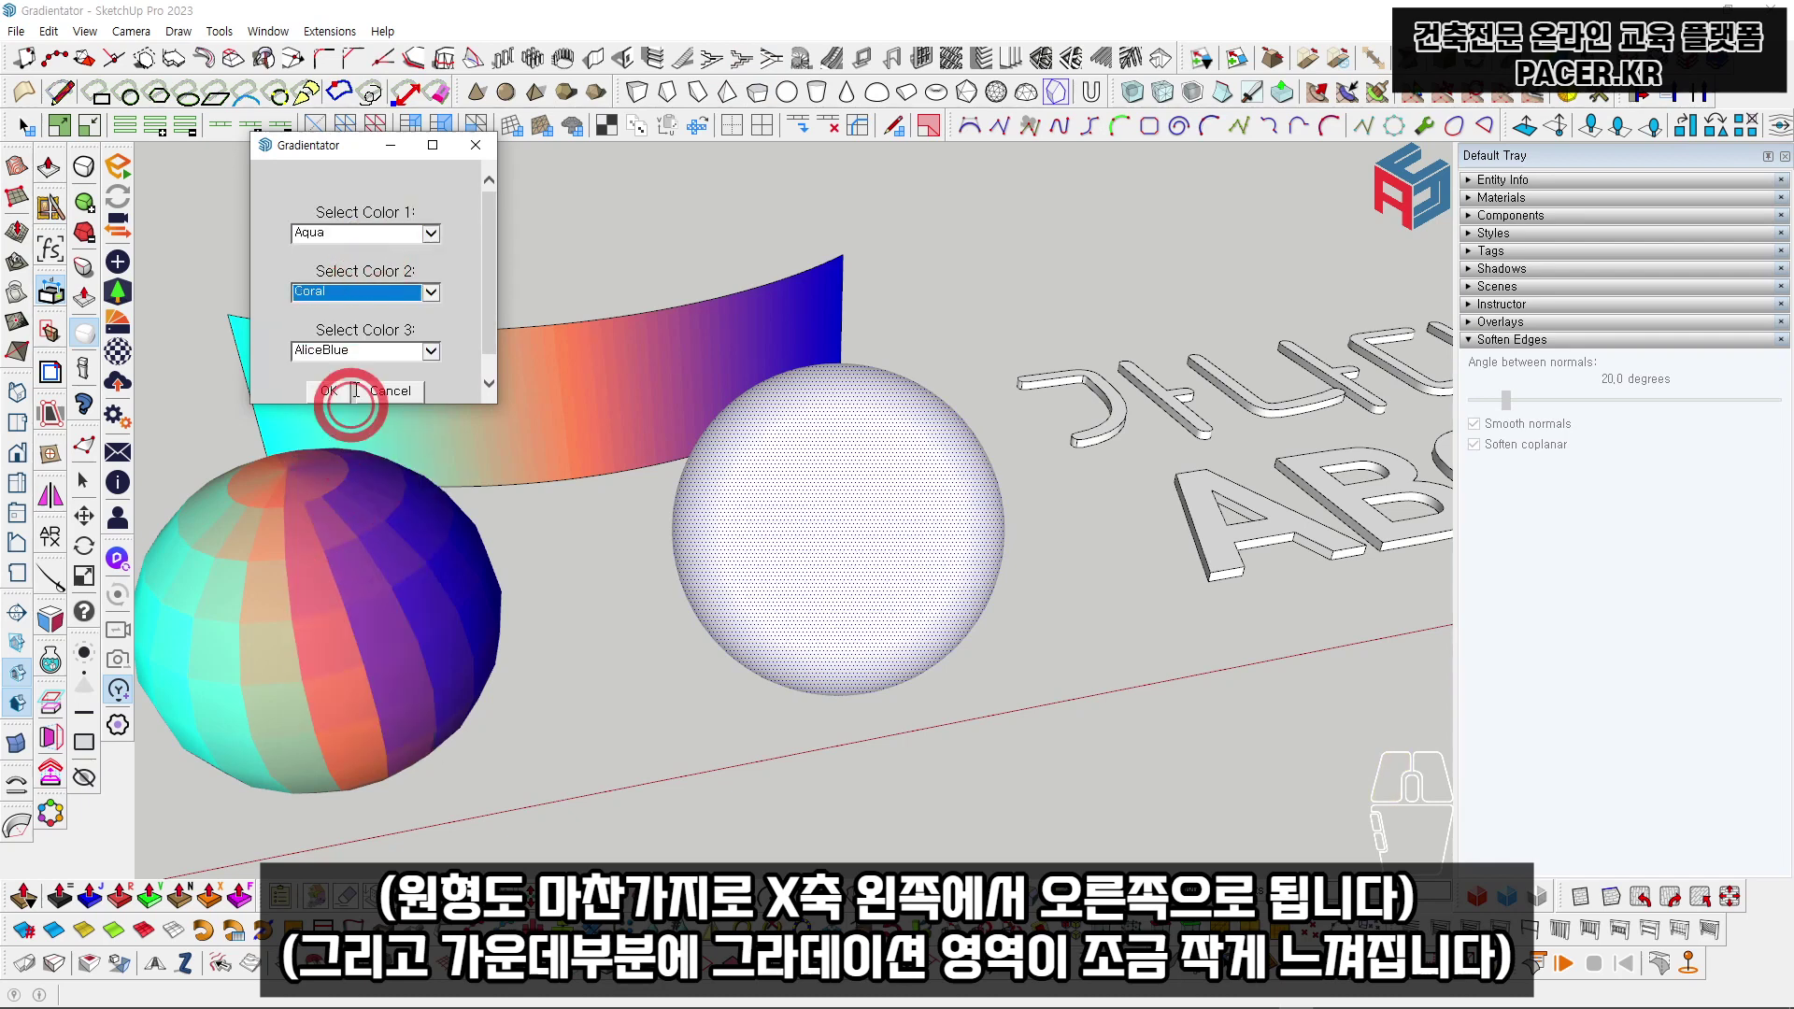
left_click(369, 354)
left_click(376, 494)
left_click(332, 388)
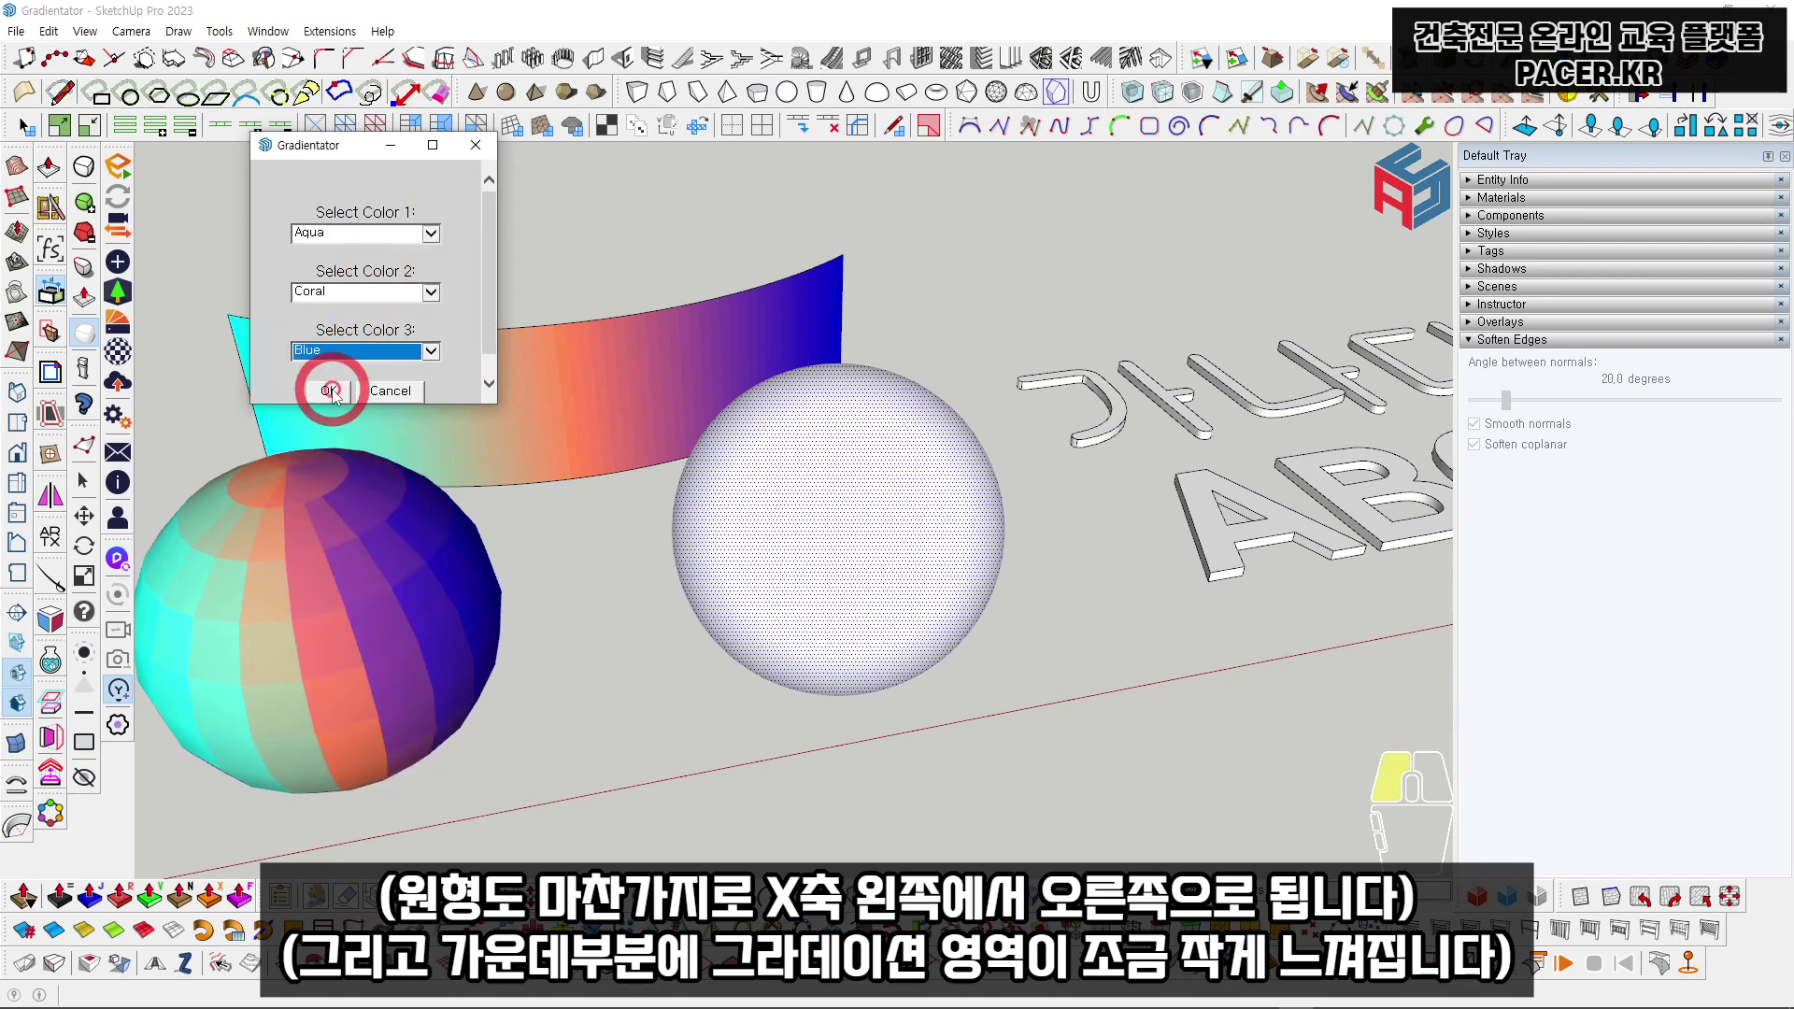
left_click(815, 231)
Step: Compare the gradients on the coarse and smooth spheres with those on the curved and flat surfaces
scroll(813, 236, "down", 2)
middle_click_drag(802, 505, 808, 467, "shift")
middle_click_drag(705, 439, 628, 505, "shift")
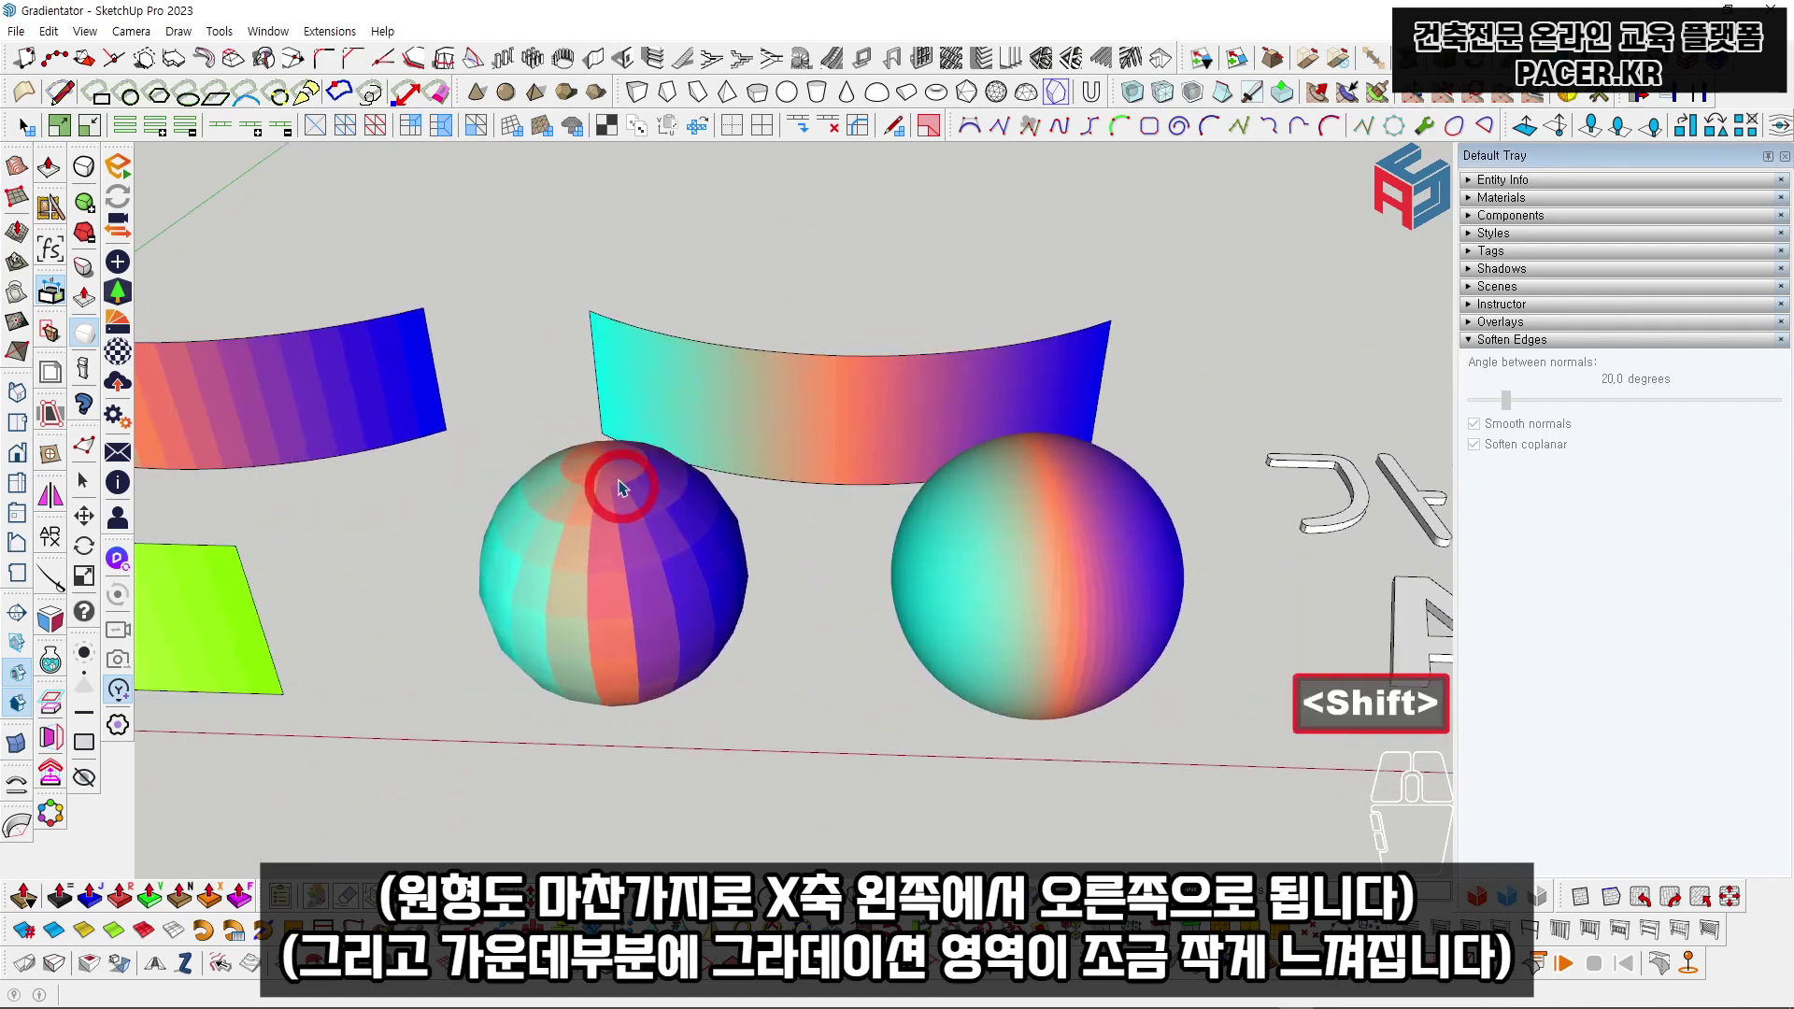
scroll(656, 585, "down", 1)
middle_click_drag(660, 563, 936, 567, "shift")
scroll(897, 575, "down", 1)
middle_click_drag(798, 596, 1000, 604, "shift")
scroll(720, 513, "down", 2)
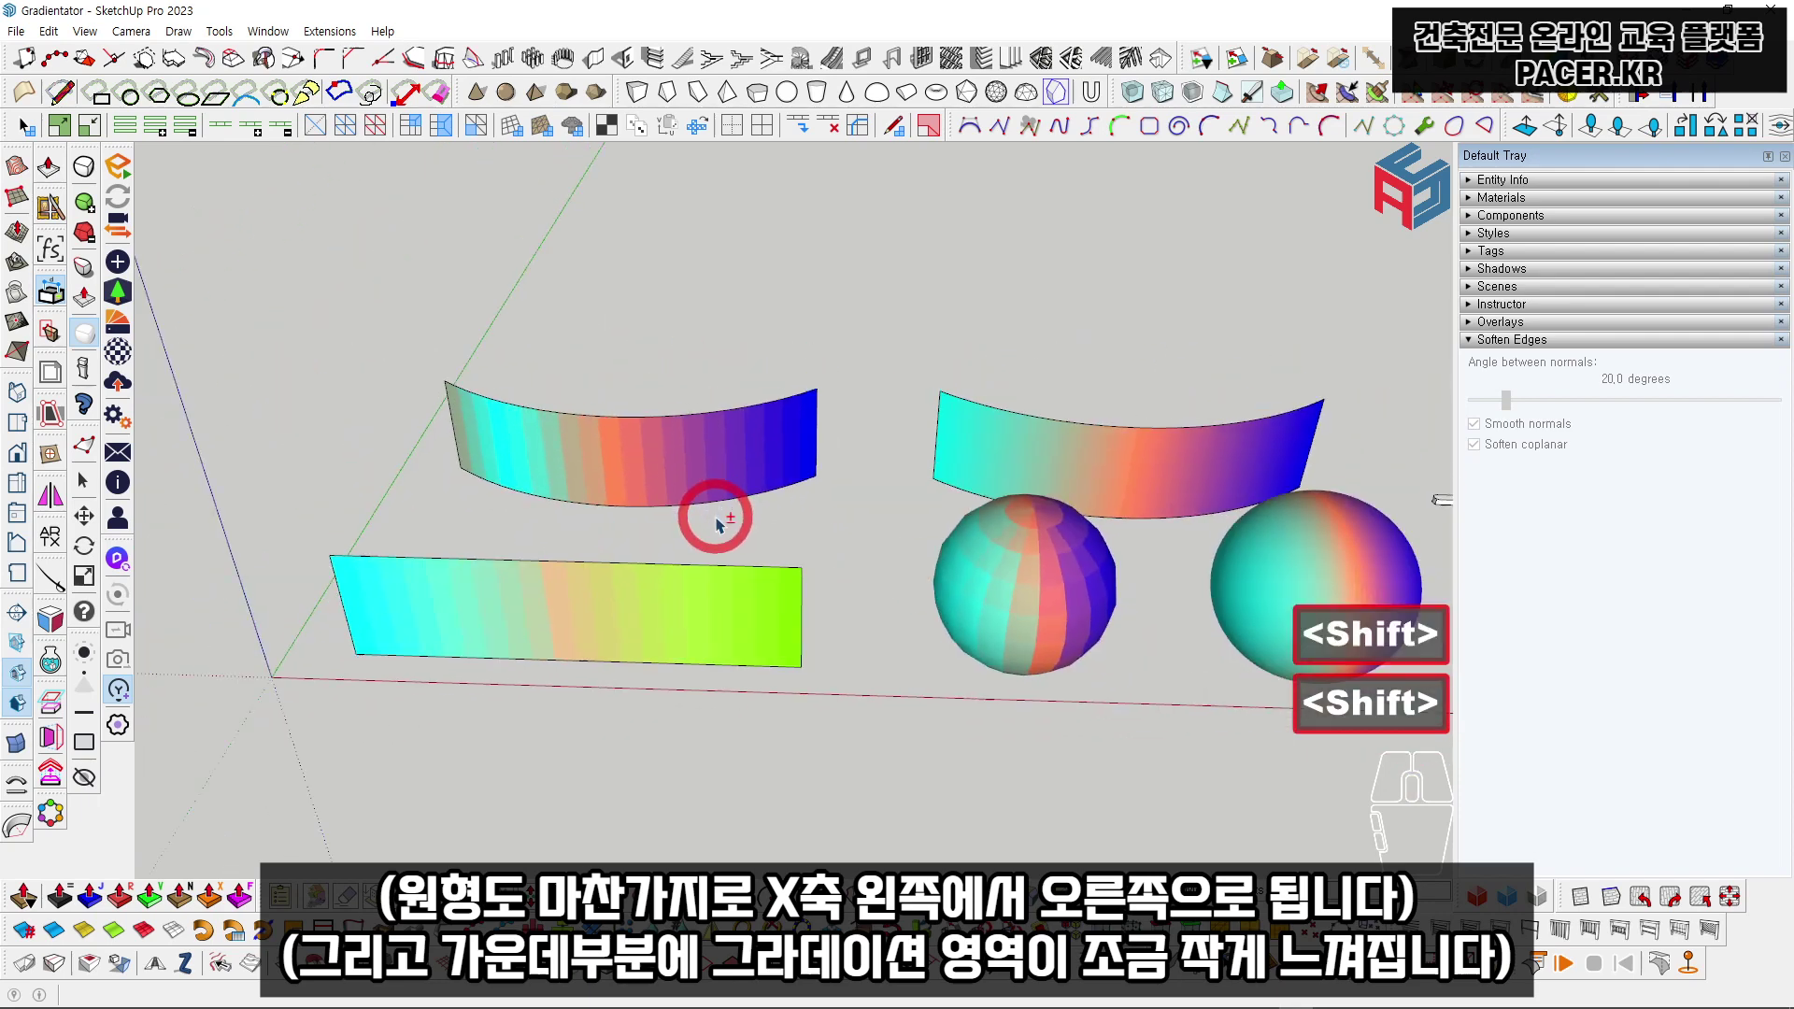
middle_click_drag(723, 523, 813, 536)
middle_click_drag(1156, 418, 893, 433, "shift")
scroll(893, 433, "up", 2)
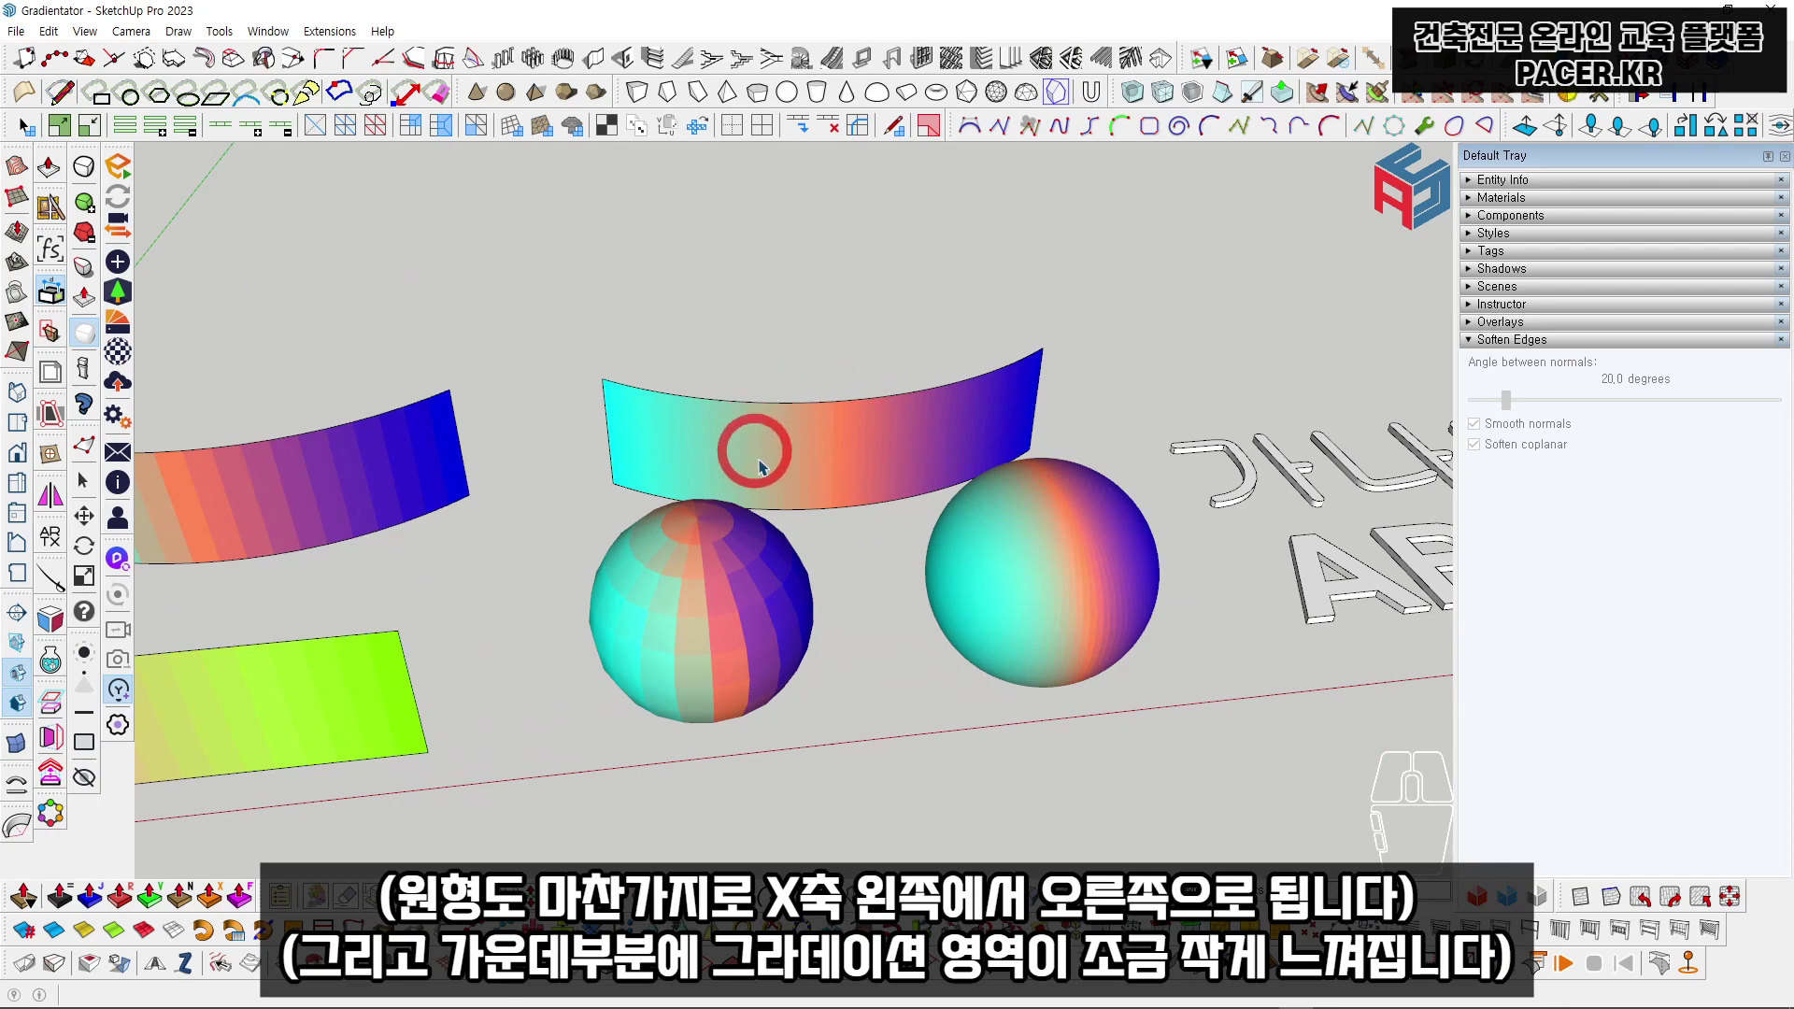
Step: Open the 3D text ABCDEFGHIJK for editing and select all of its geometry
scroll(925, 439, "down", 1)
middle_click_drag(1229, 524, 669, 649, "shift")
scroll(669, 650, "up", 1)
double_click(711, 528)
scroll(747, 553, "down", 1)
middle_click_drag(753, 553, 695, 577, "shift")
key("ctrl+a")
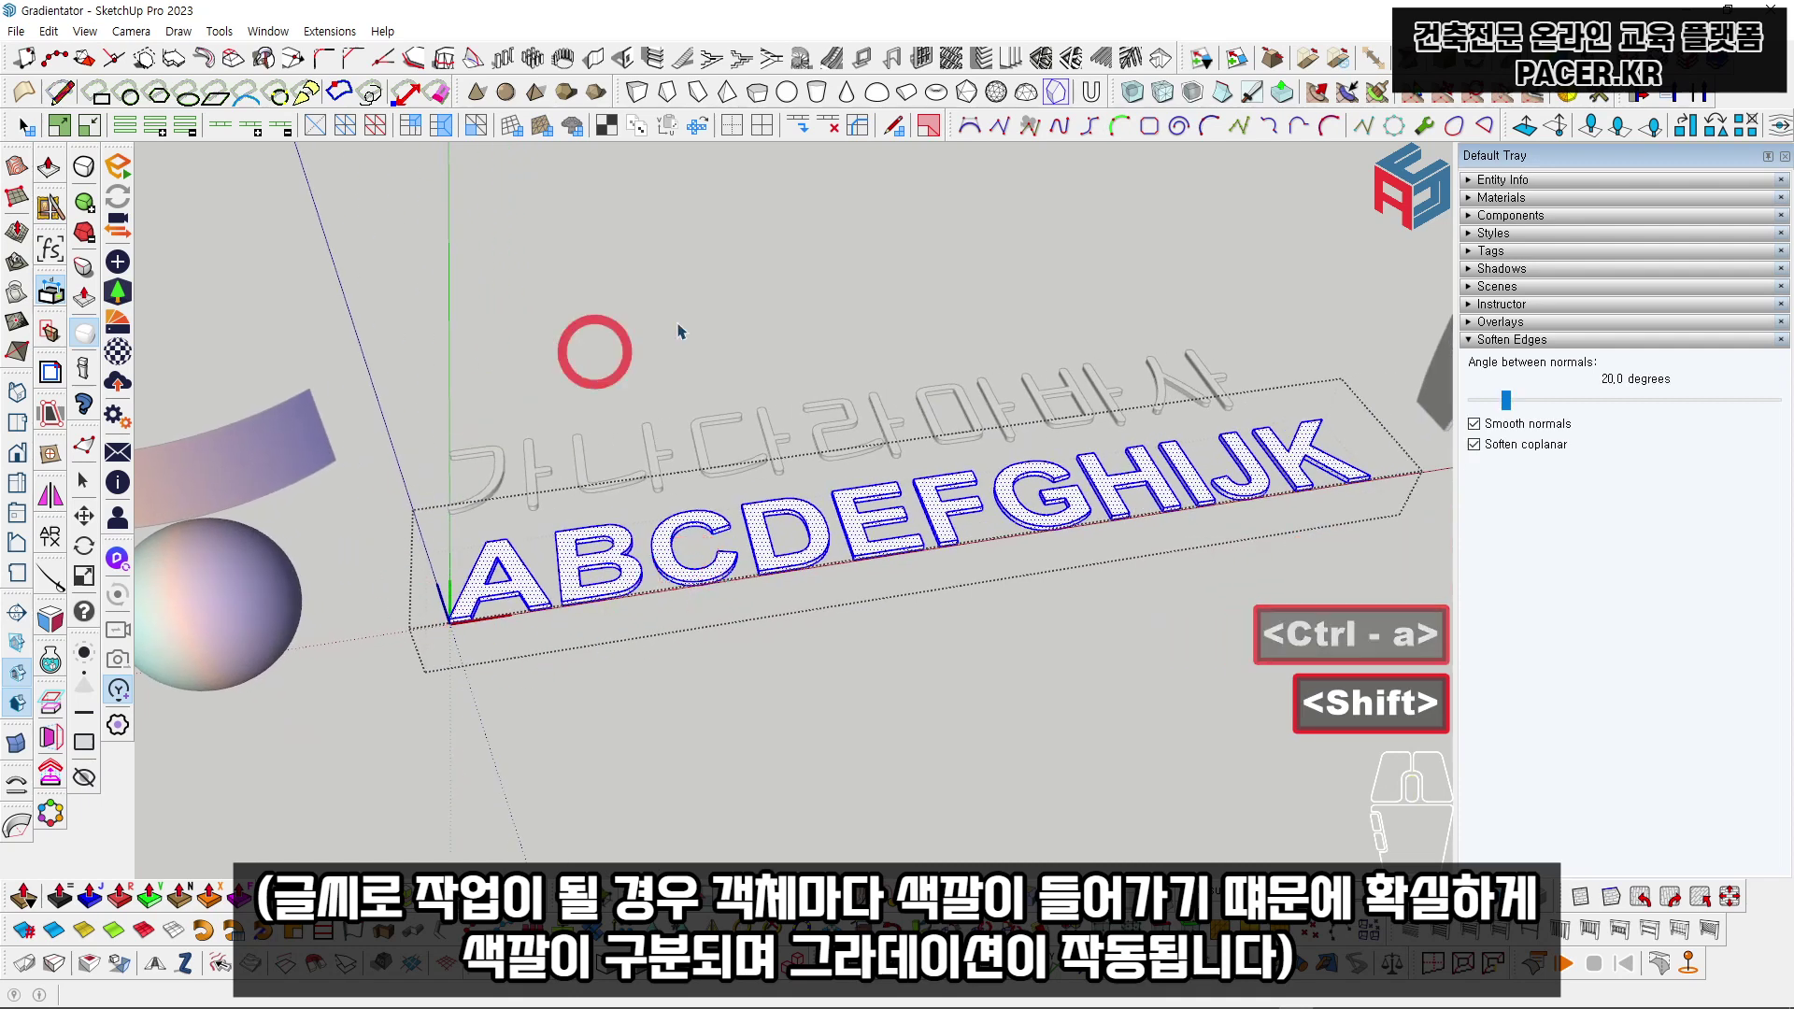
Step: Apply a Gradientate gradient of Aqua, Coral and Blue to the selected Latin letters and leave their group
left_click(336, 30)
left_click(488, 100)
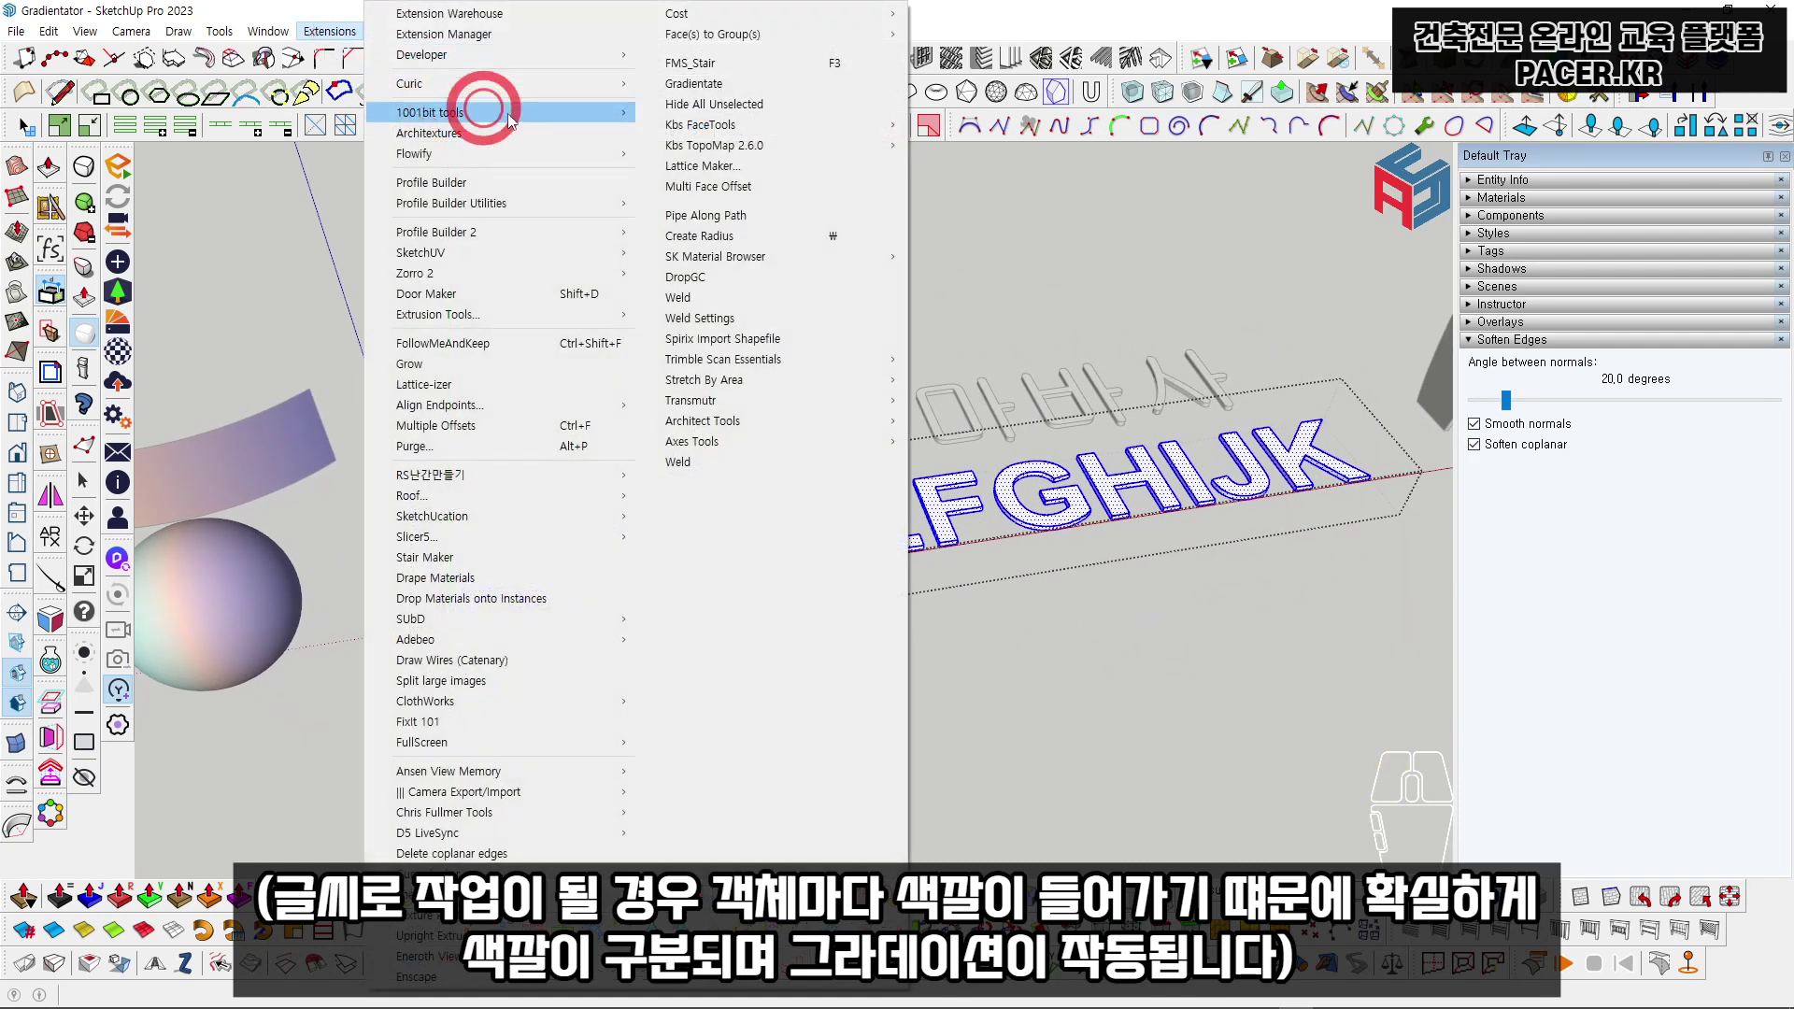
left_click(730, 180)
left_click(421, 233)
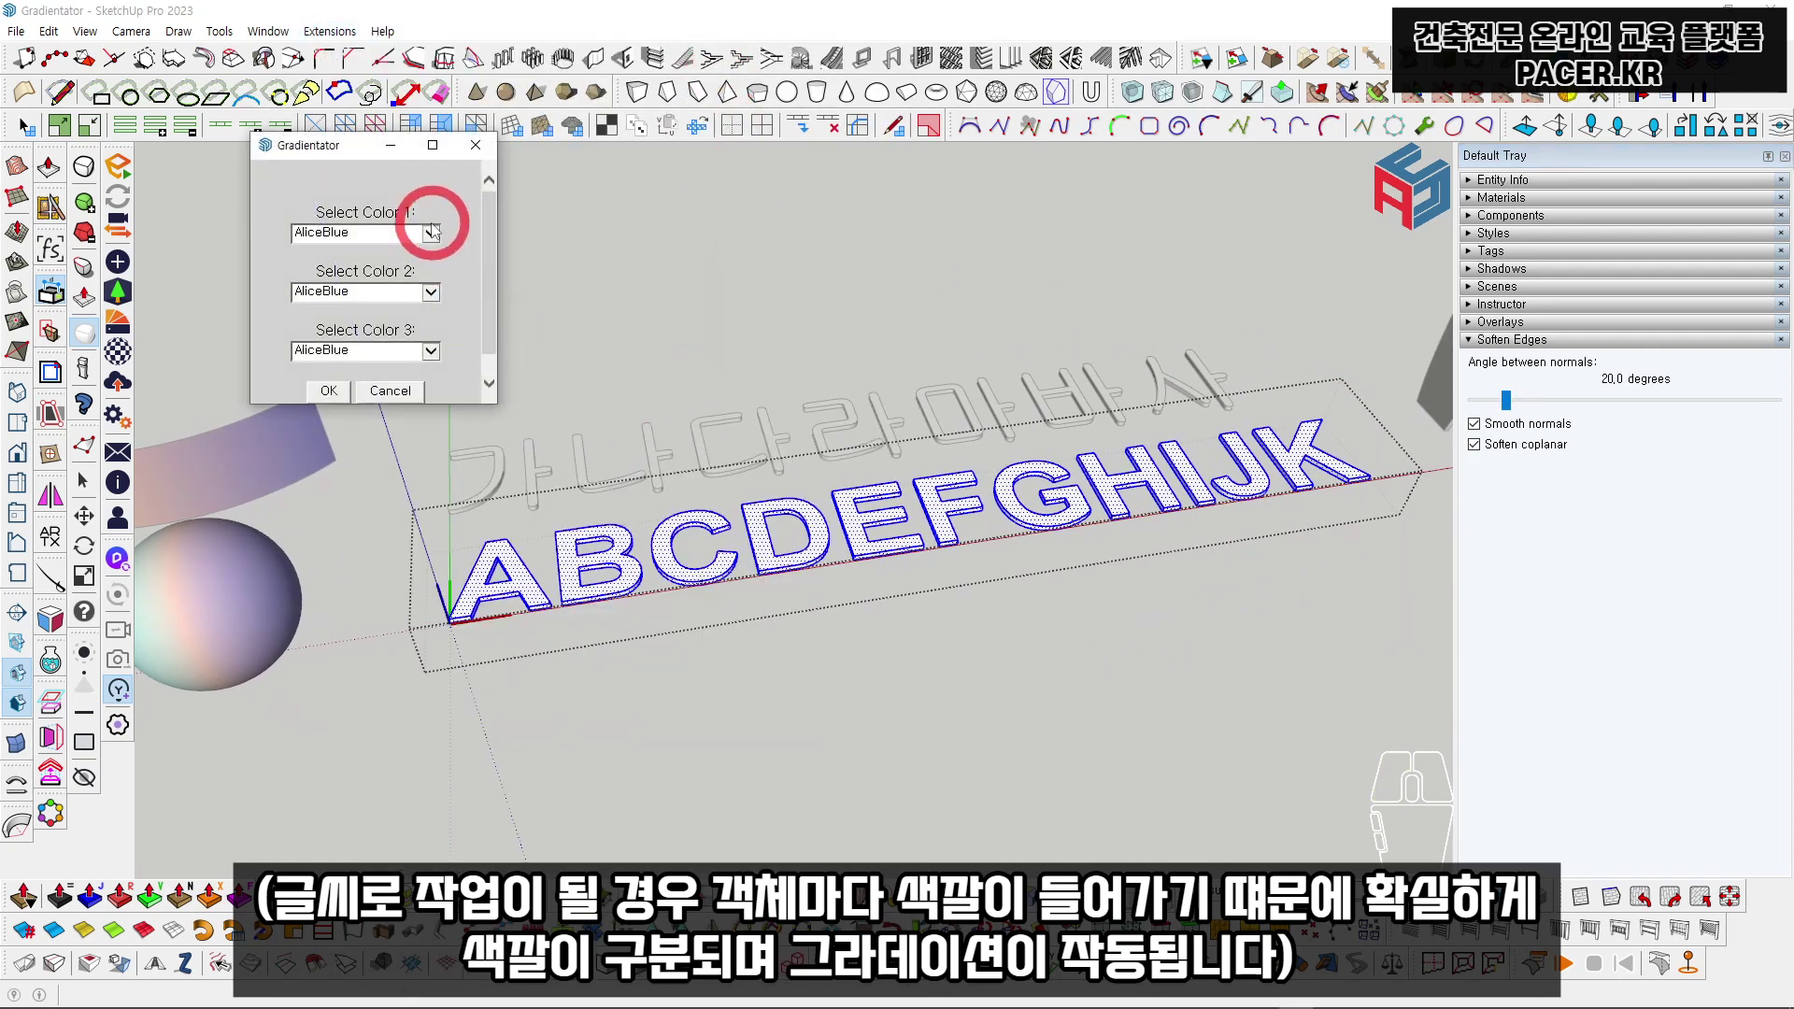
left_click(388, 265)
left_click(391, 290)
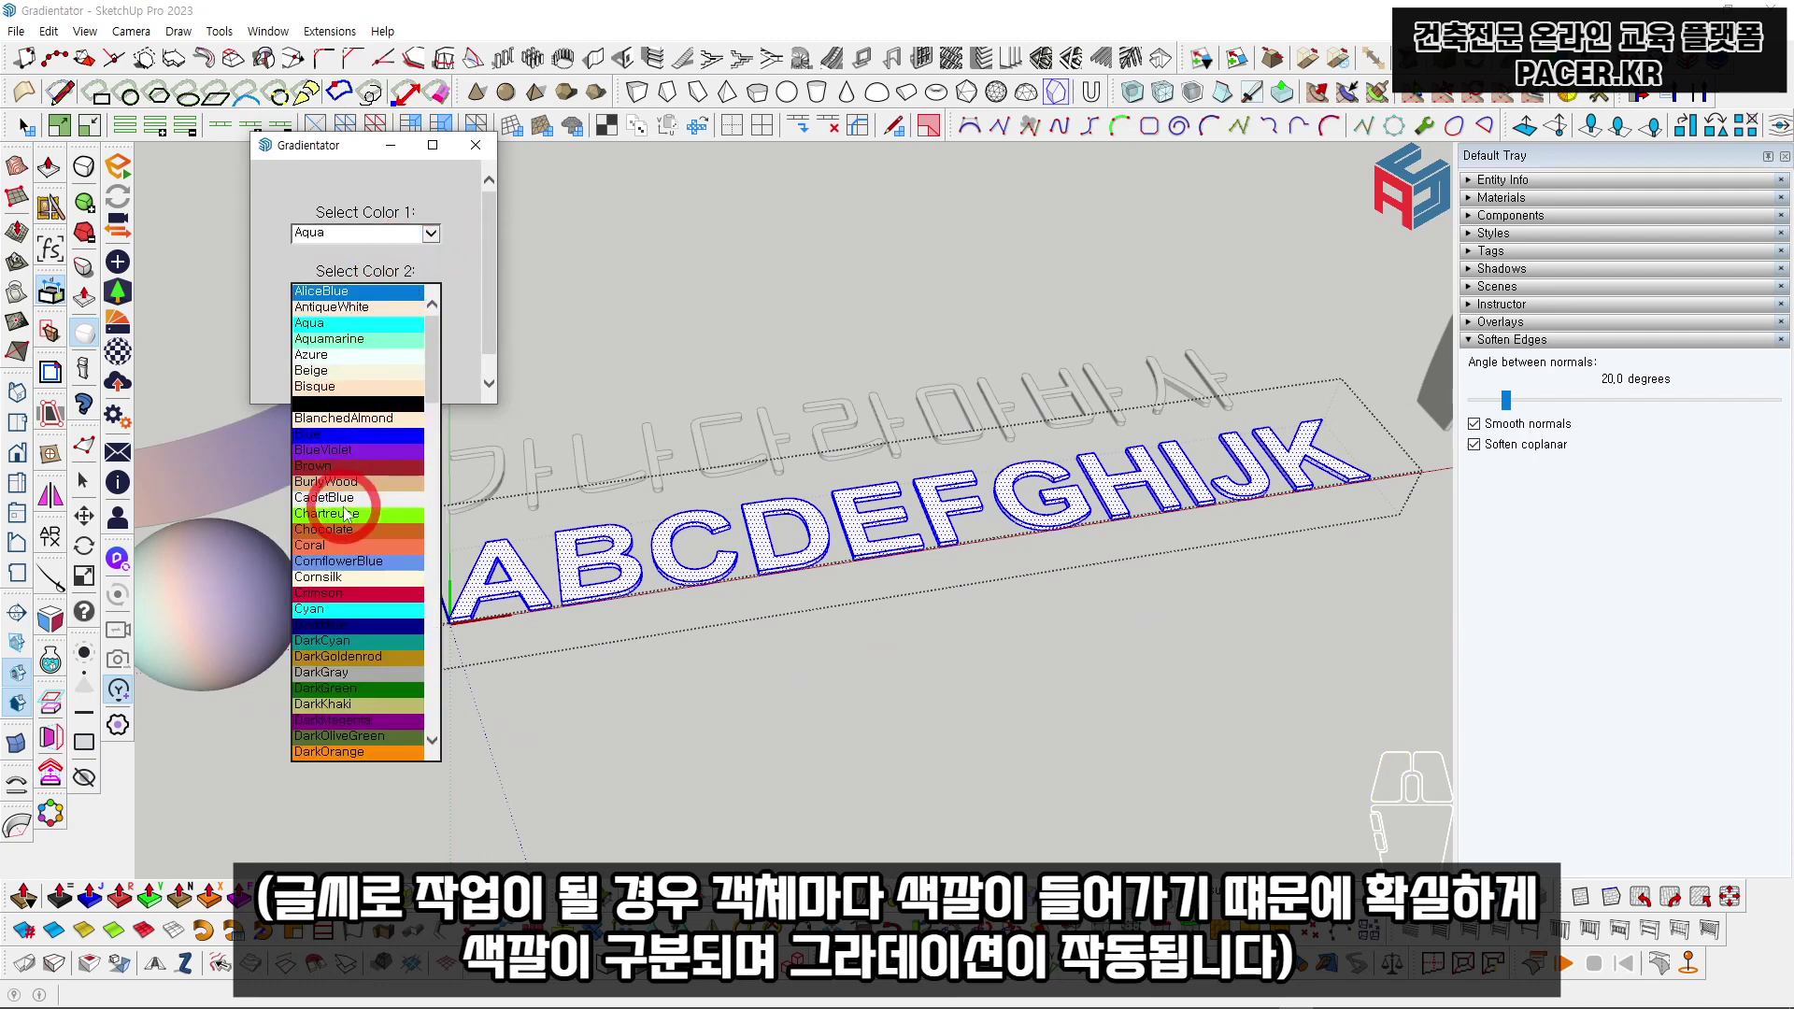
left_click(346, 545)
left_click(383, 351)
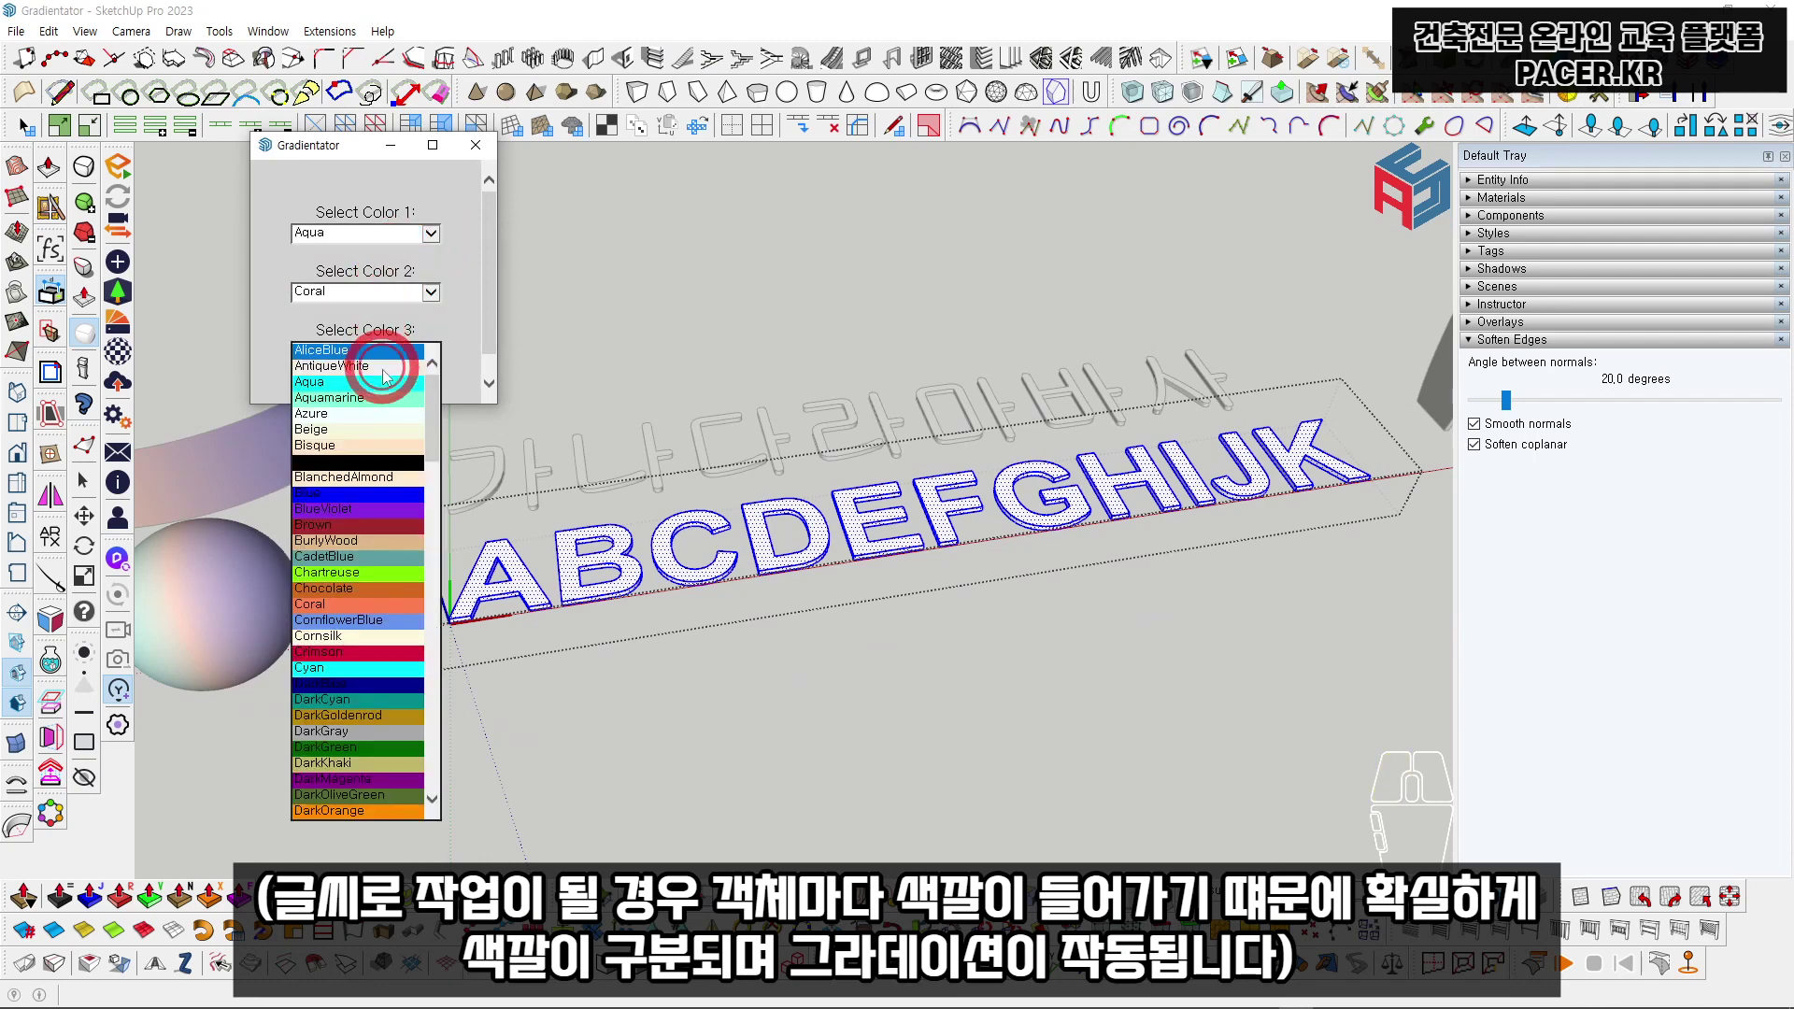
left_click(351, 494)
left_click(334, 393)
left_click(738, 613)
scroll(738, 614, "down", 1)
middle_click_drag(733, 593, 739, 624, "shift")
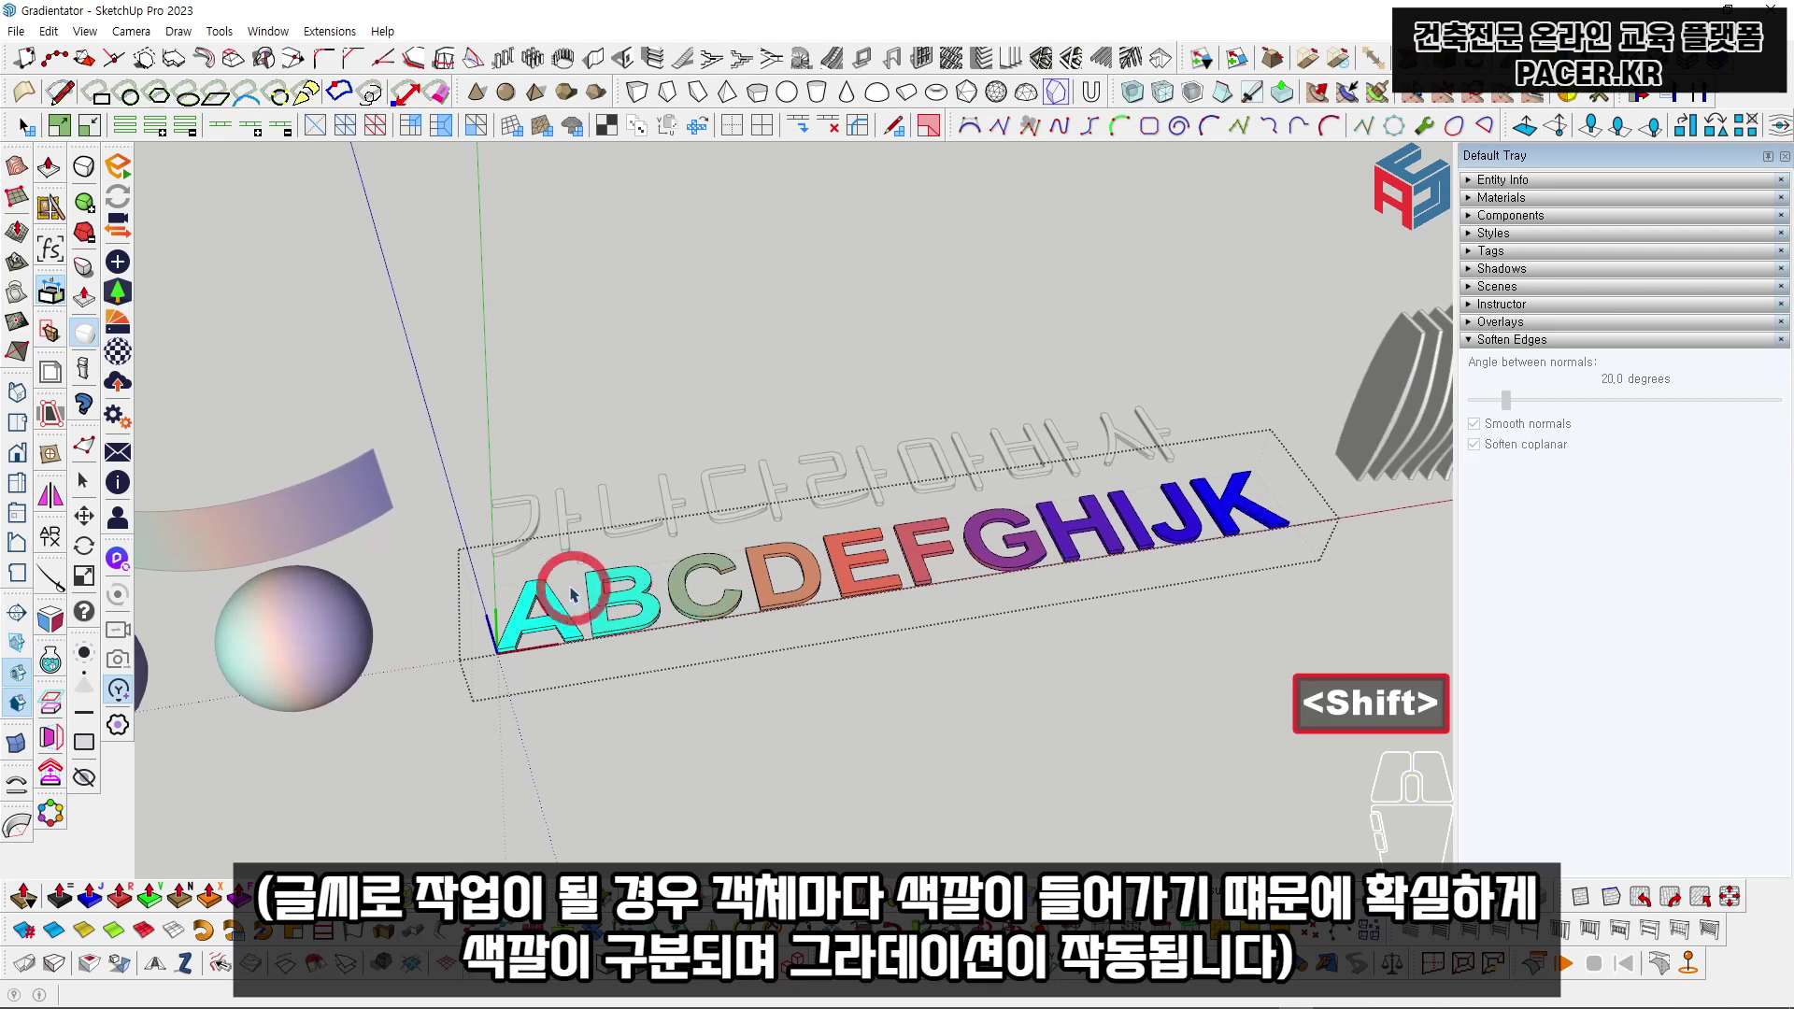
left_click(624, 595)
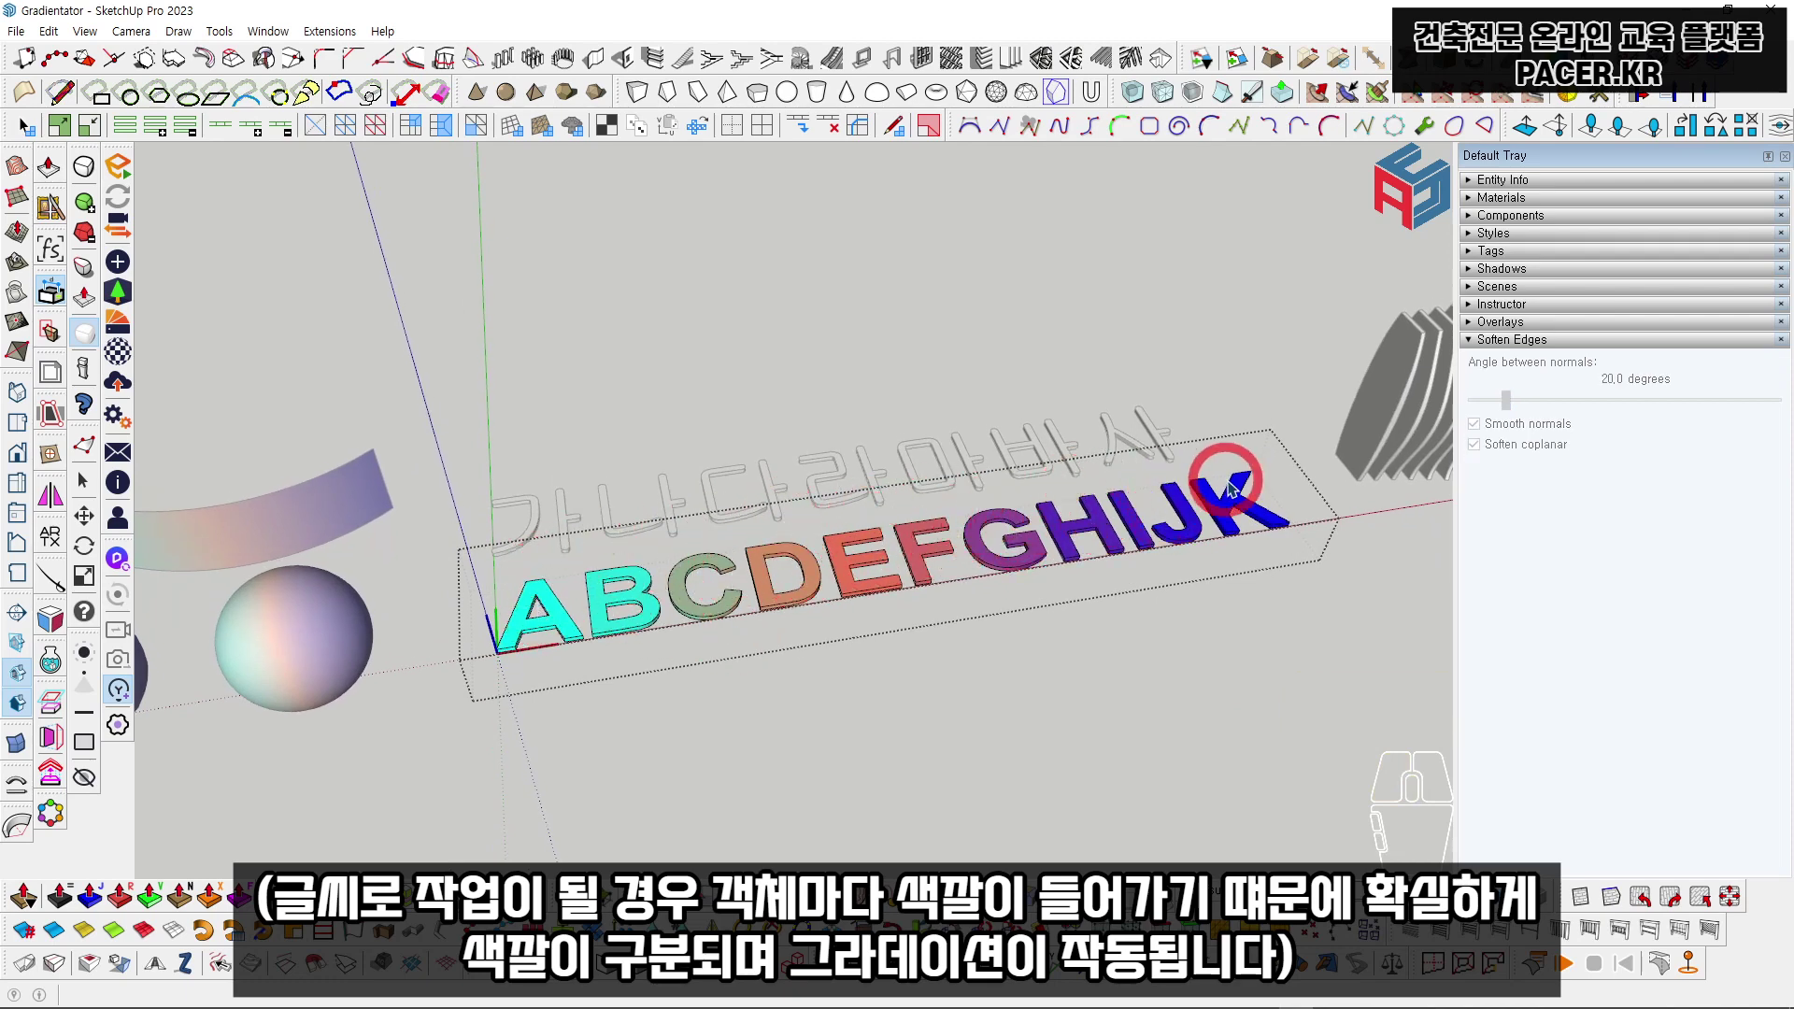
middle_click_drag(1119, 540, 1073, 552, "shift")
key("Escape")
Step: Open the Korean 3D text 가나다라마바사 for editing and select all of its geometry
scroll(971, 568, "down", 1)
scroll(822, 579, "down", 1)
middle_click_drag(401, 563, 570, 520, "shift")
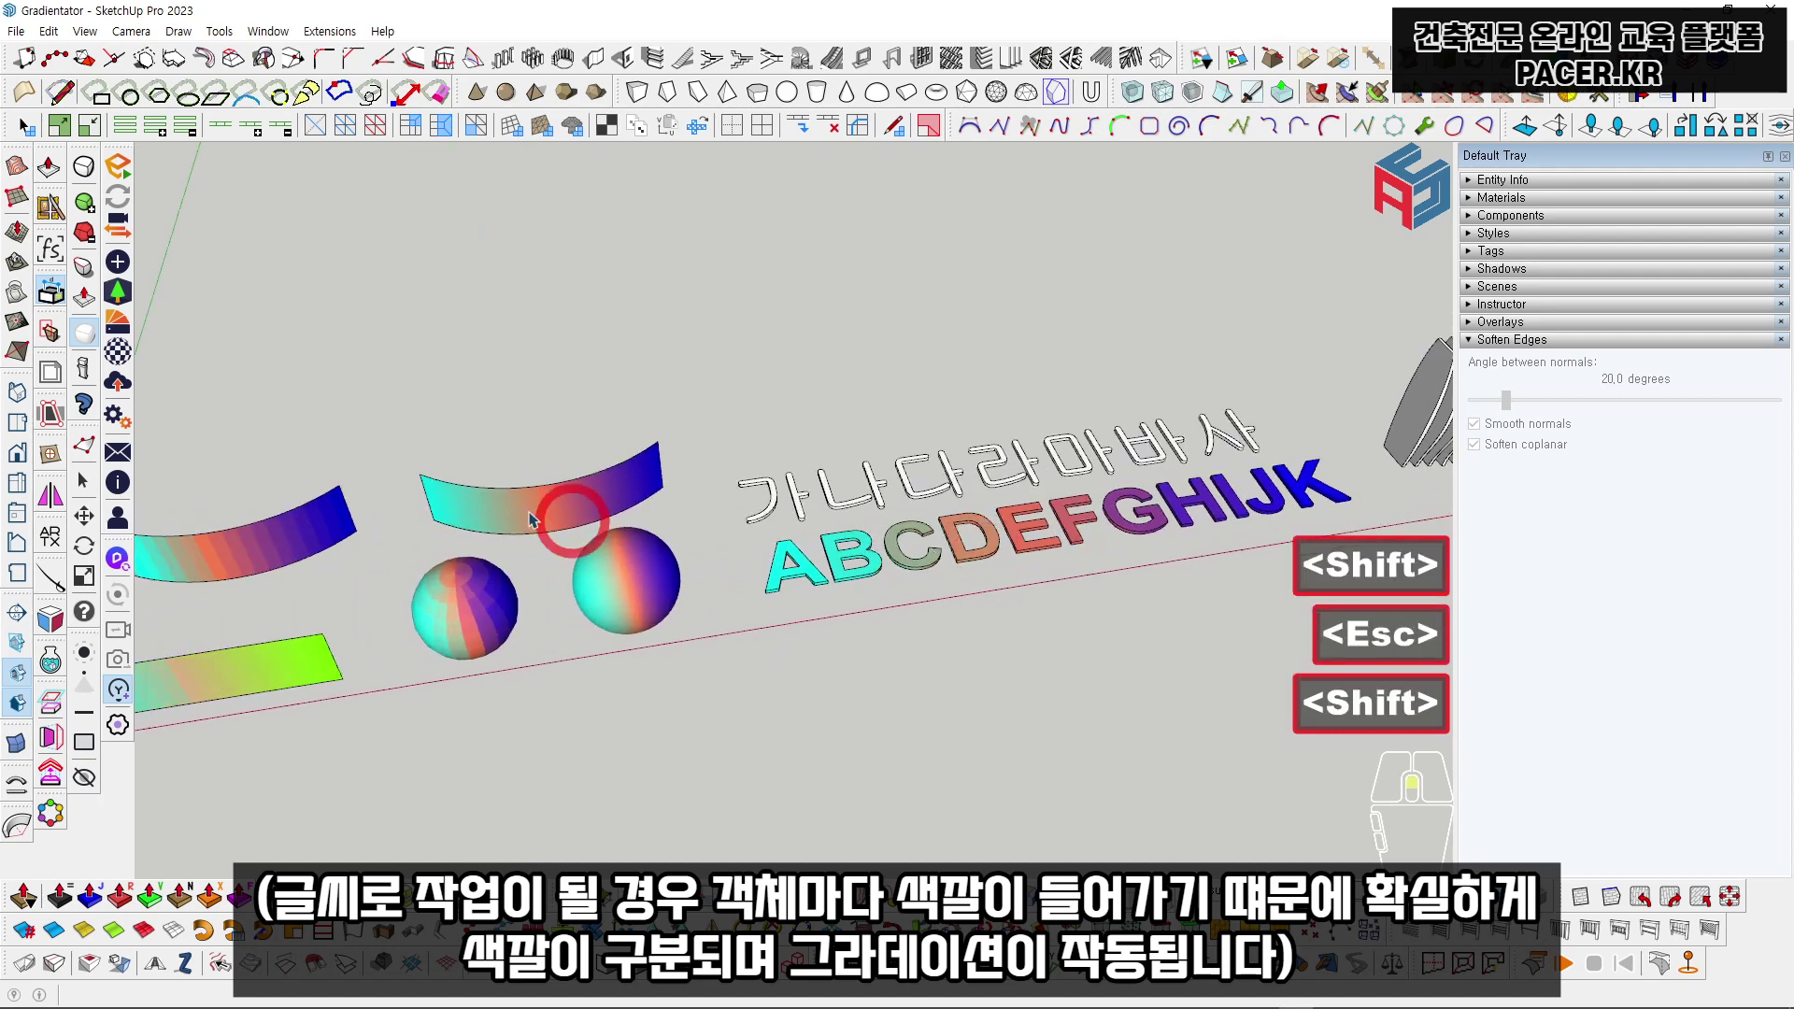
scroll(528, 514, "up", 1)
middle_click_drag(671, 559, 613, 563, "shift")
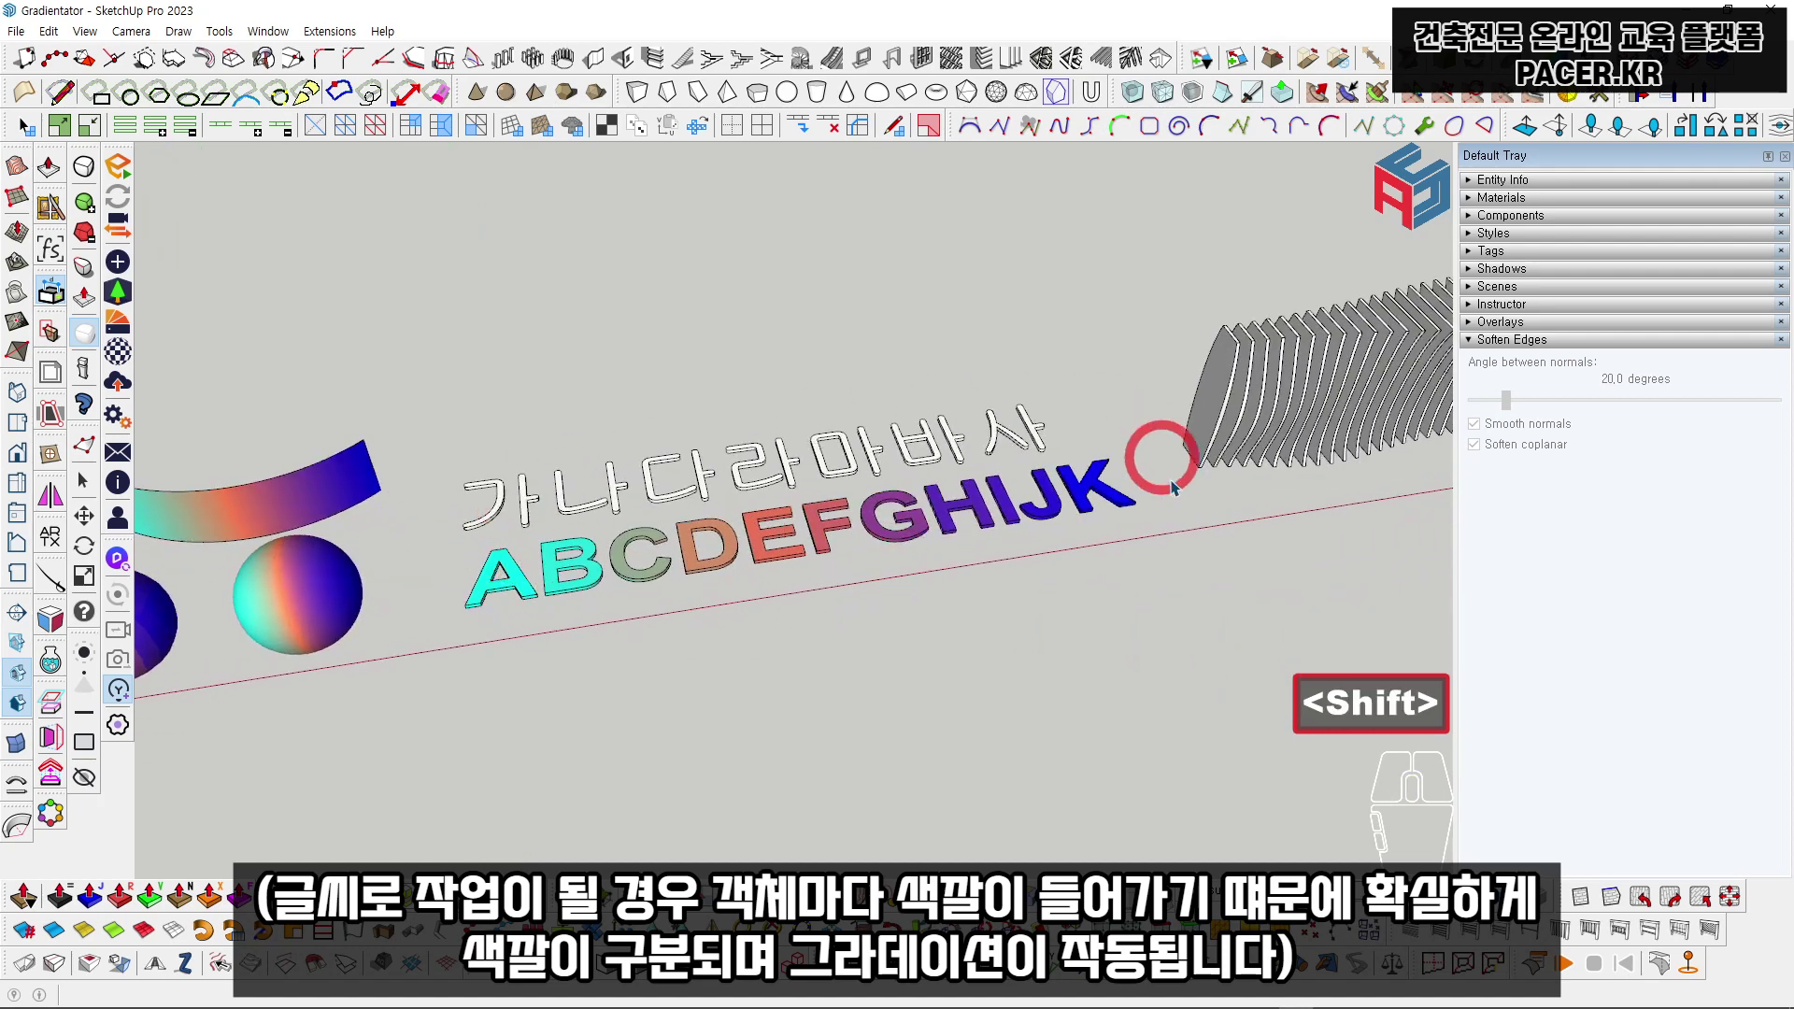
middle_click_drag(587, 626, 612, 623, "shift")
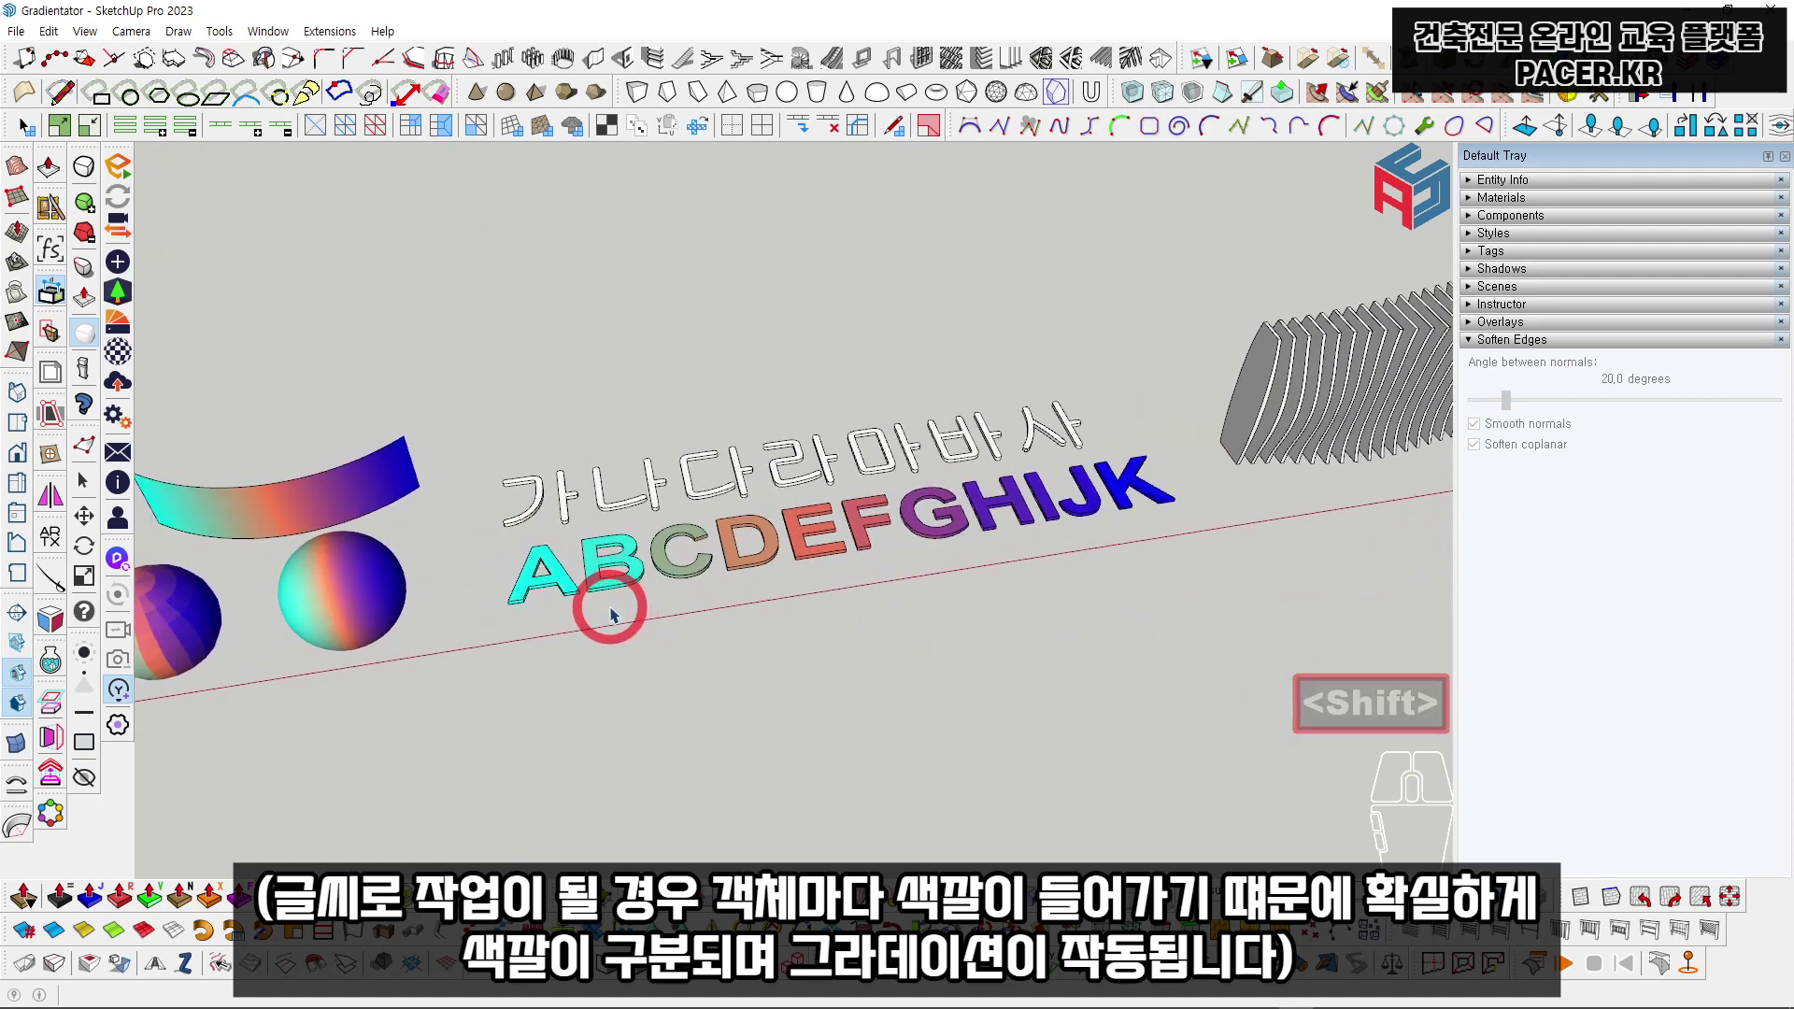
scroll(621, 512, "up", 2)
double_click(593, 501)
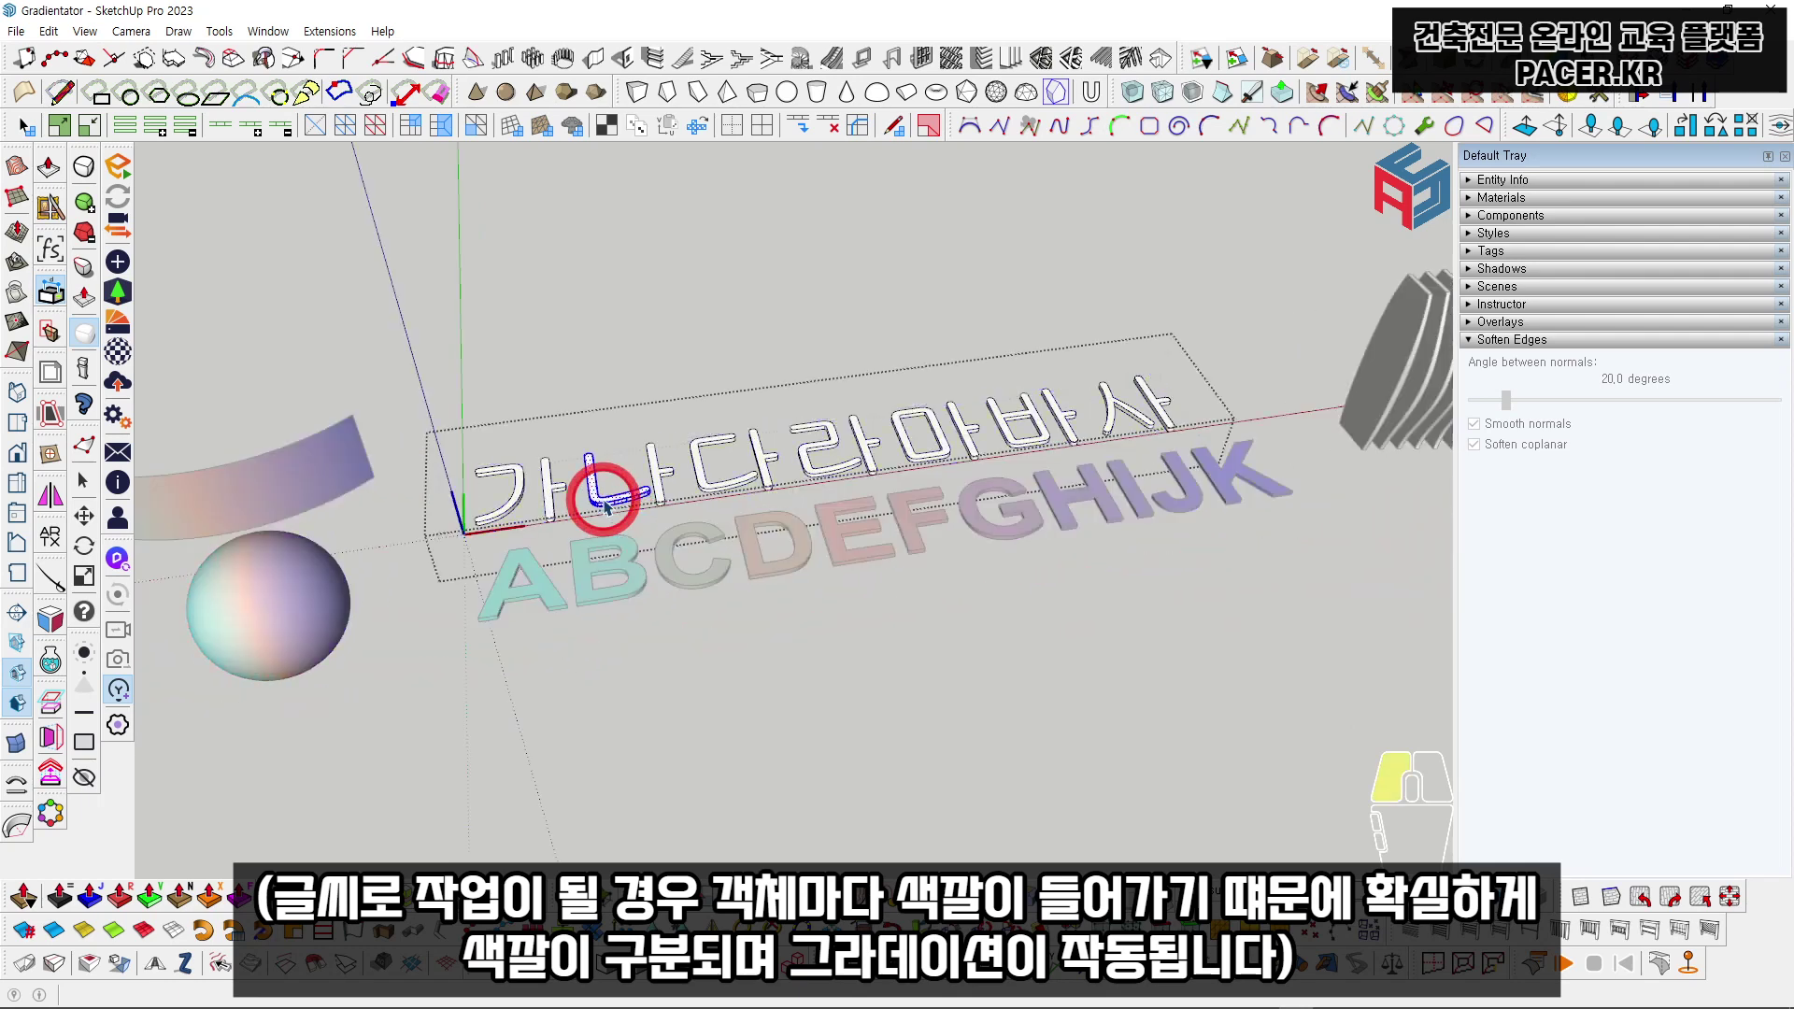
key("ctrl+a")
Step: Apply a Gradientate gradient of Aqua, Coral and Blue to the selected Korean letters and leave their group
left_click(331, 31)
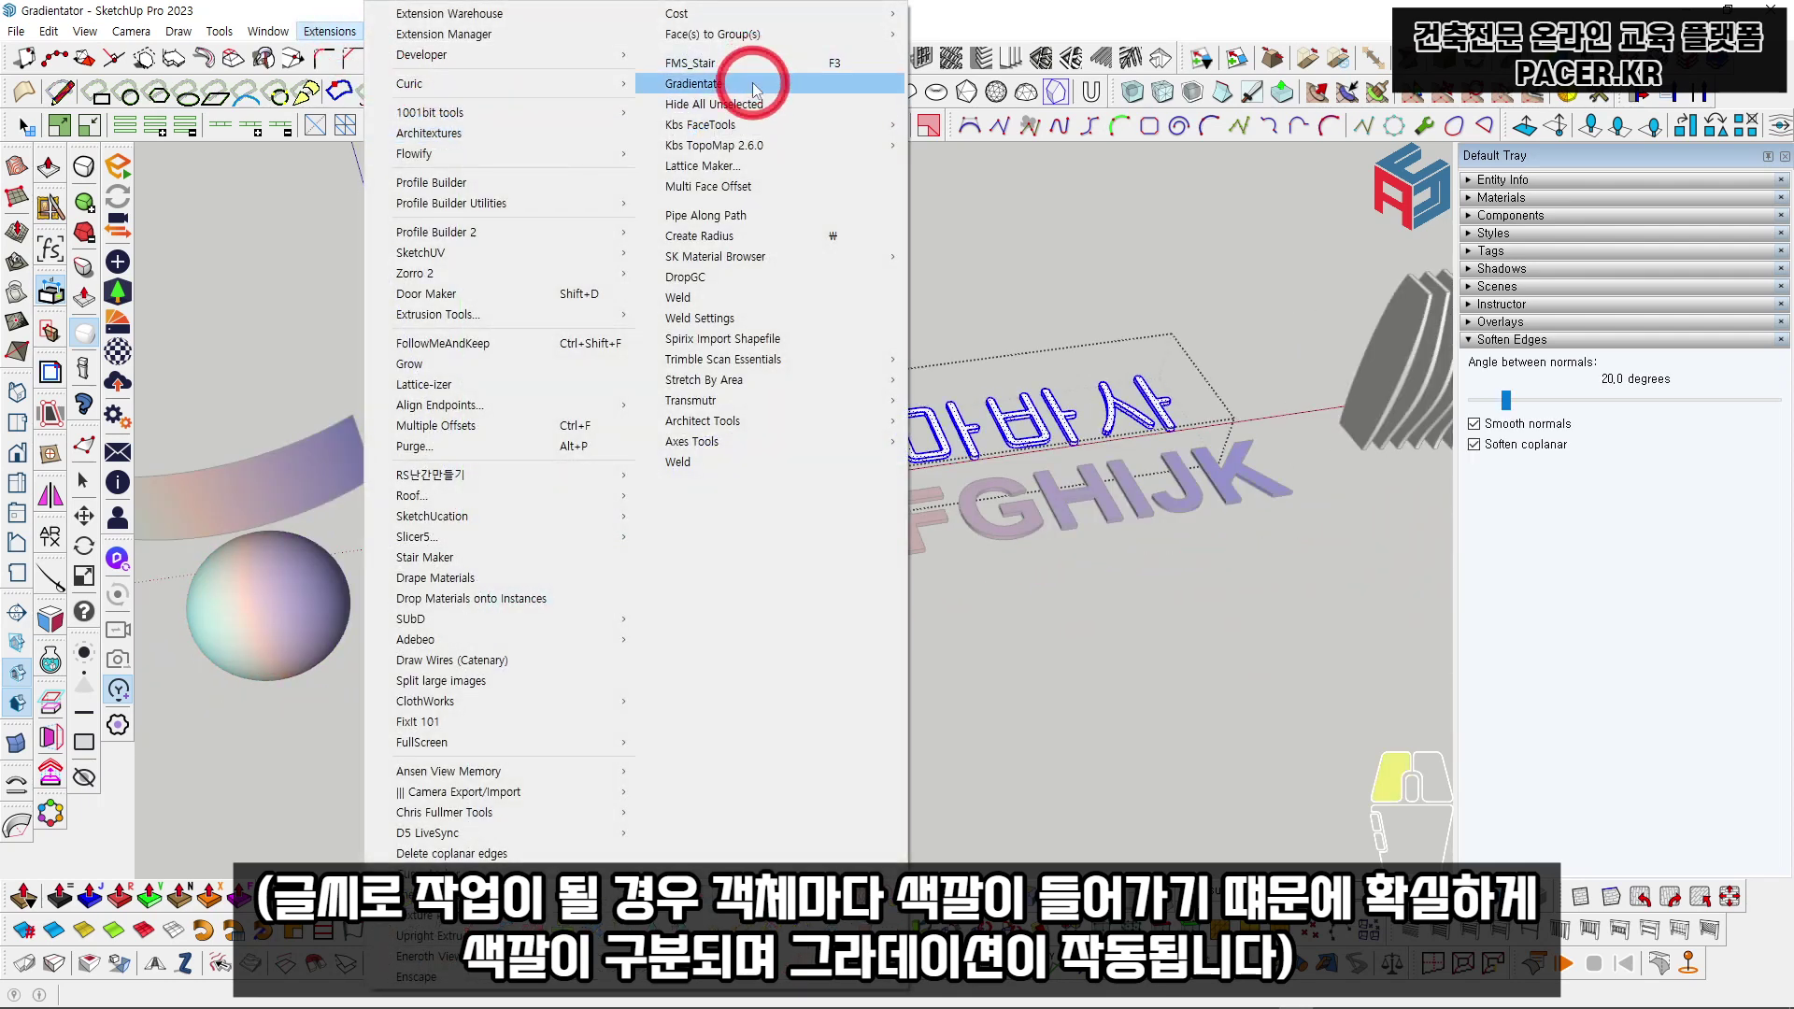
left_click(761, 83)
left_click(379, 239)
left_click(382, 264)
left_click(381, 292)
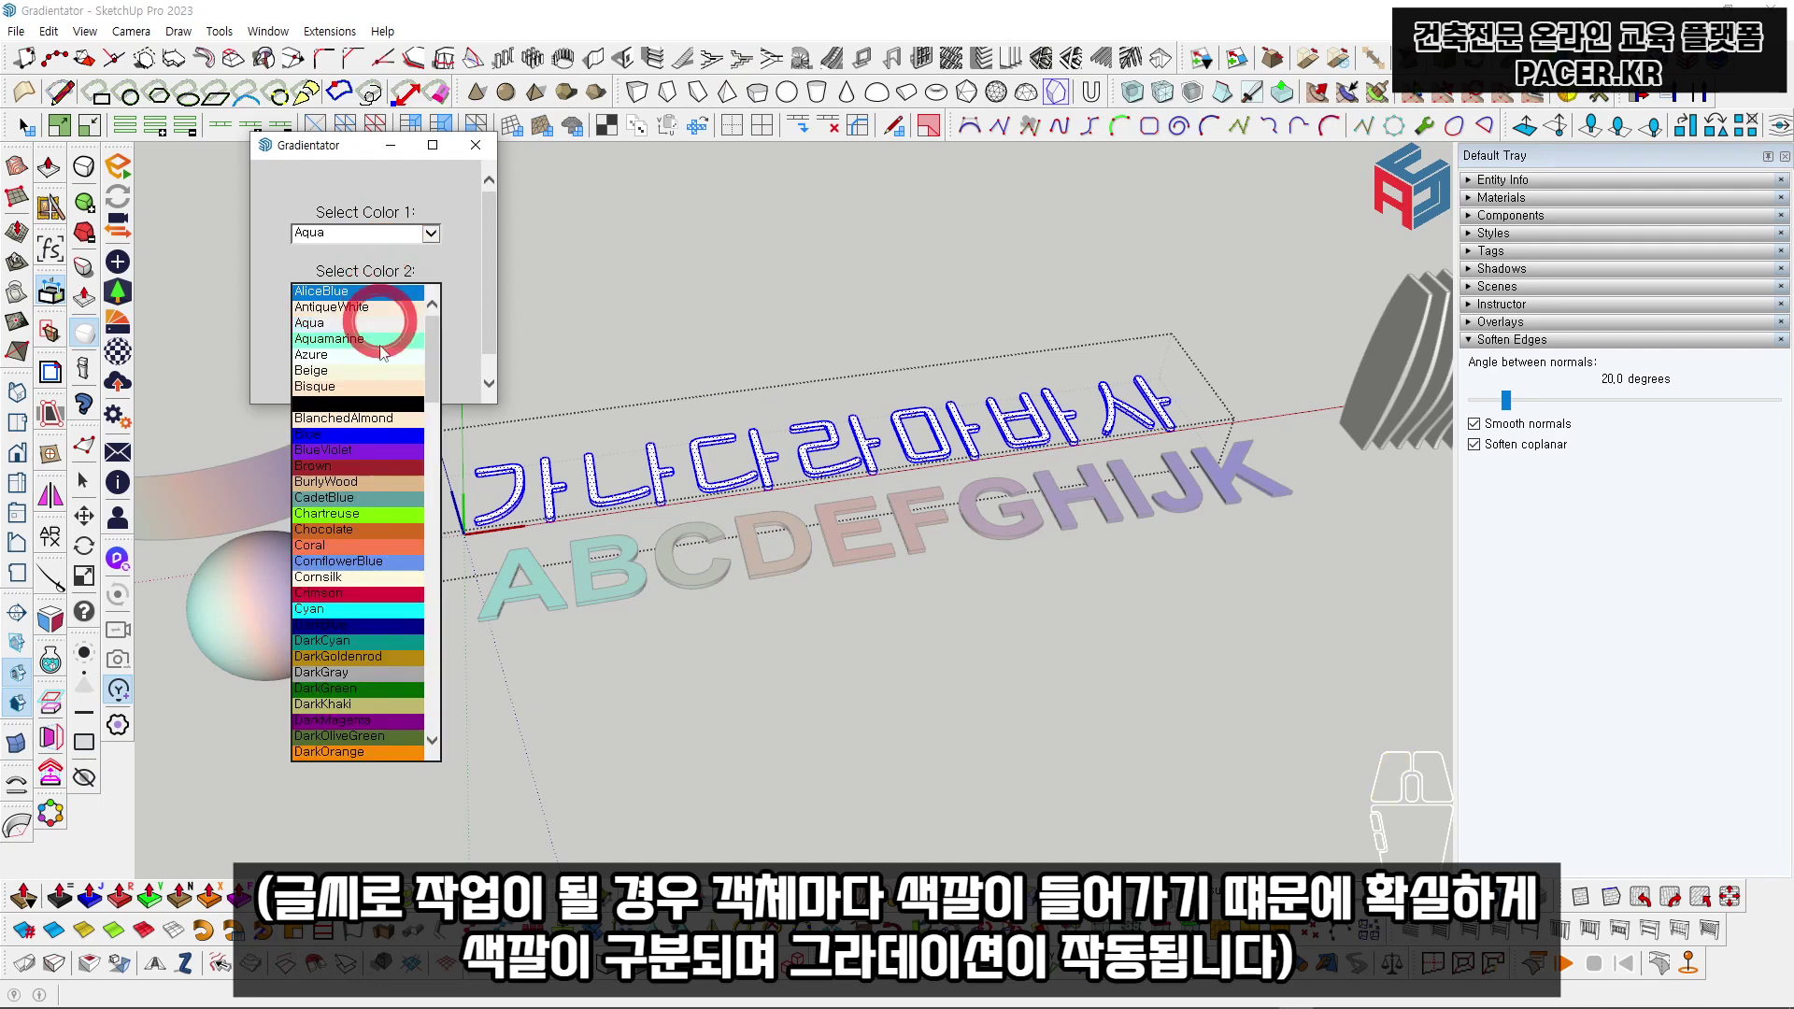
left_click(360, 542)
left_click(397, 352)
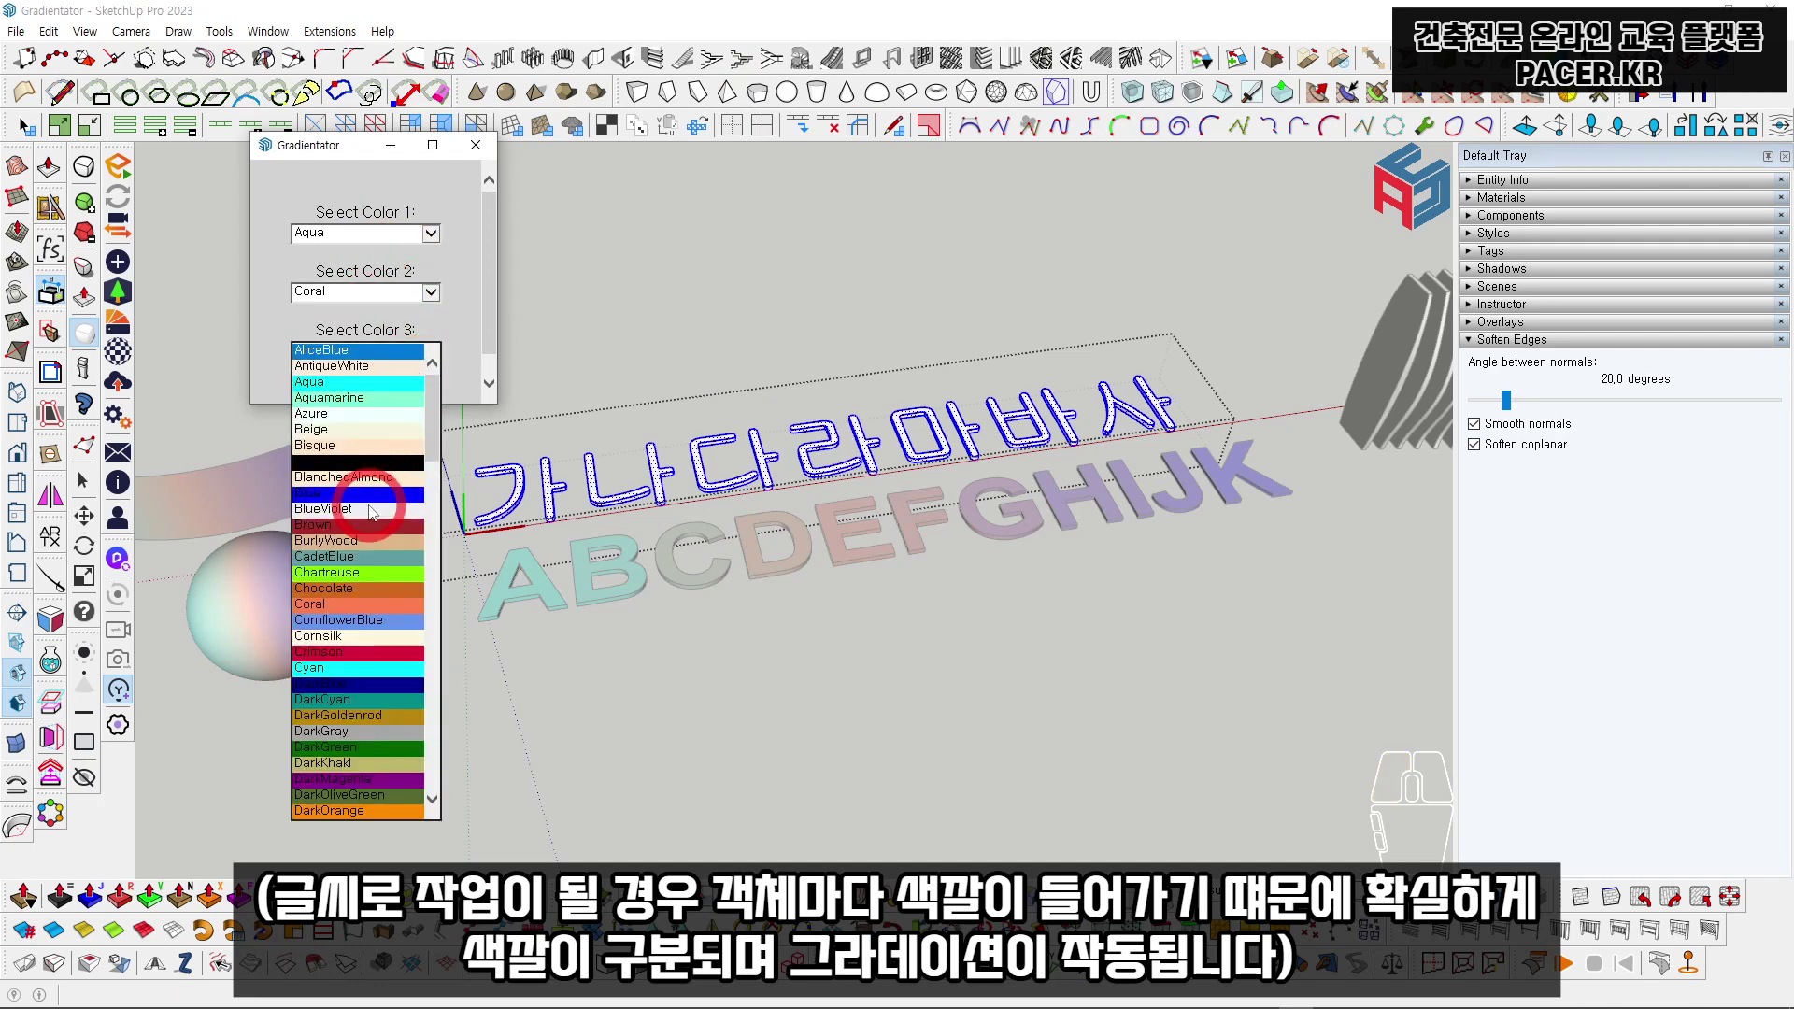
left_click(367, 496)
left_click(334, 392)
left_click(694, 337)
scroll(761, 364, "down", 2)
middle_click_drag(761, 364, 747, 503, "shift")
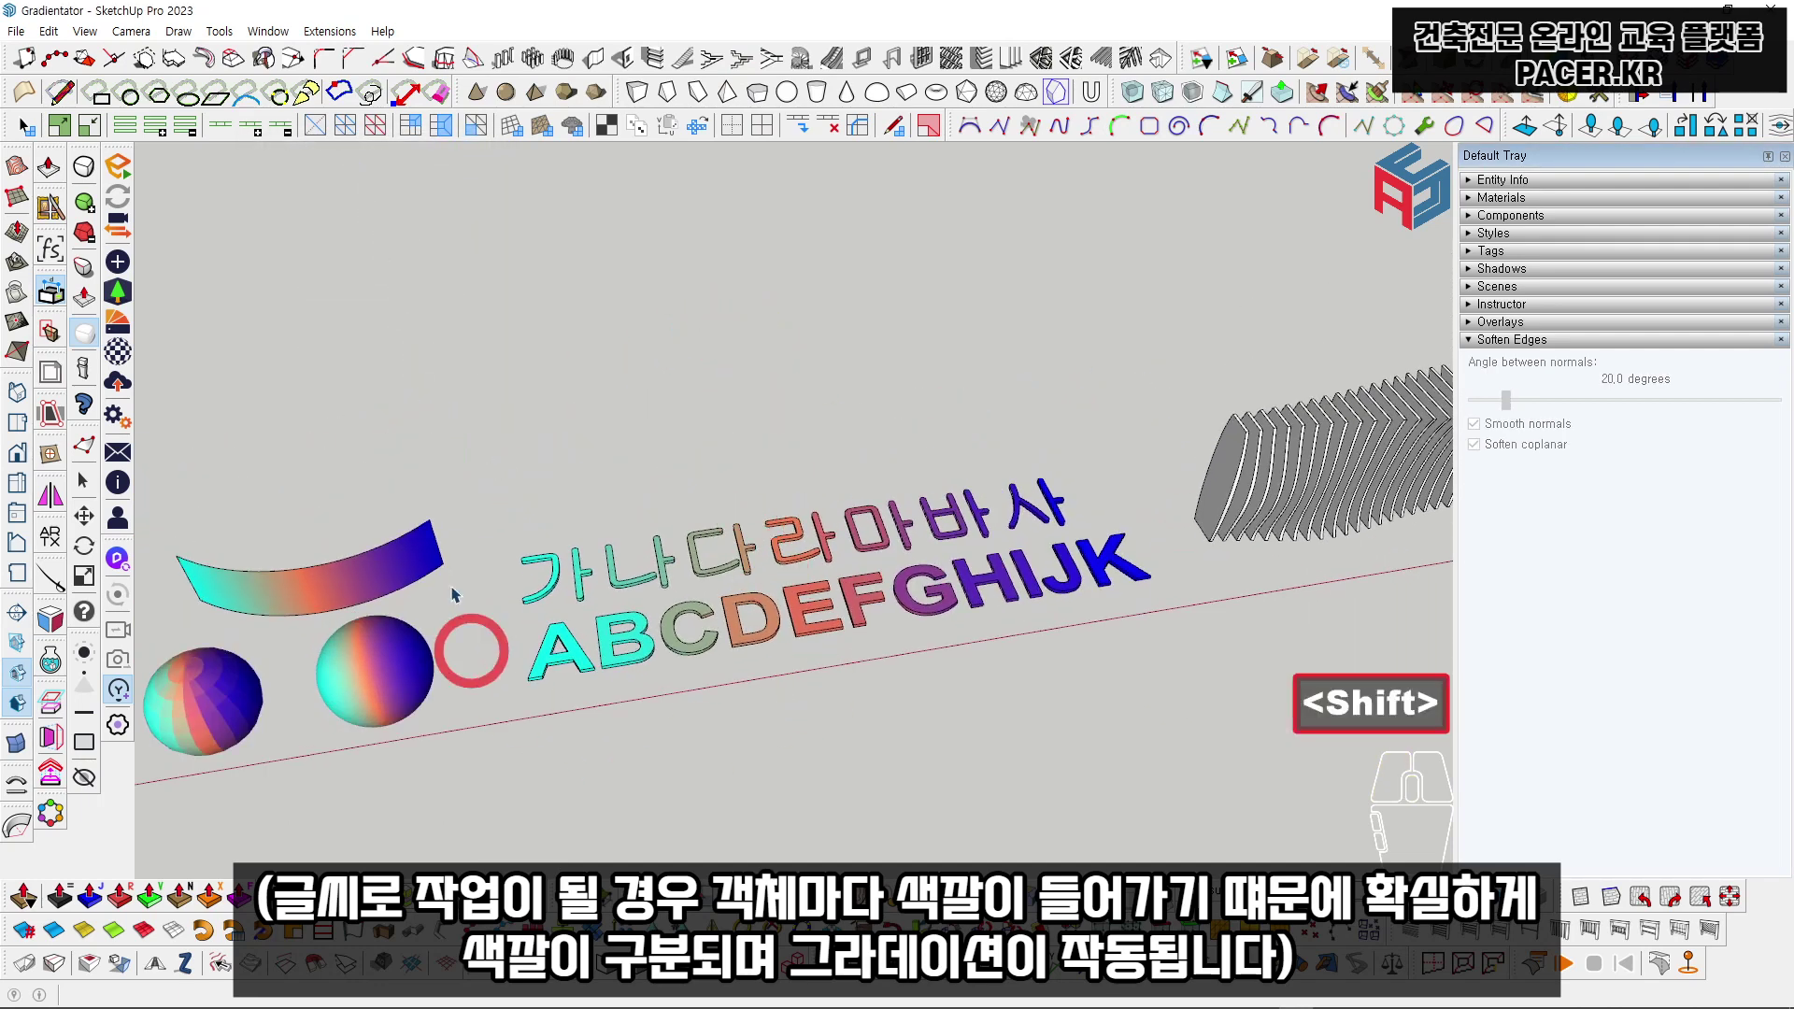
Step: Open the curved louvre group for editing and select all of its geometry
middle_click_drag(1252, 603, 692, 640, "shift")
scroll(872, 591, "up", 2)
scroll(594, 513, "up", 3)
double_click(598, 486)
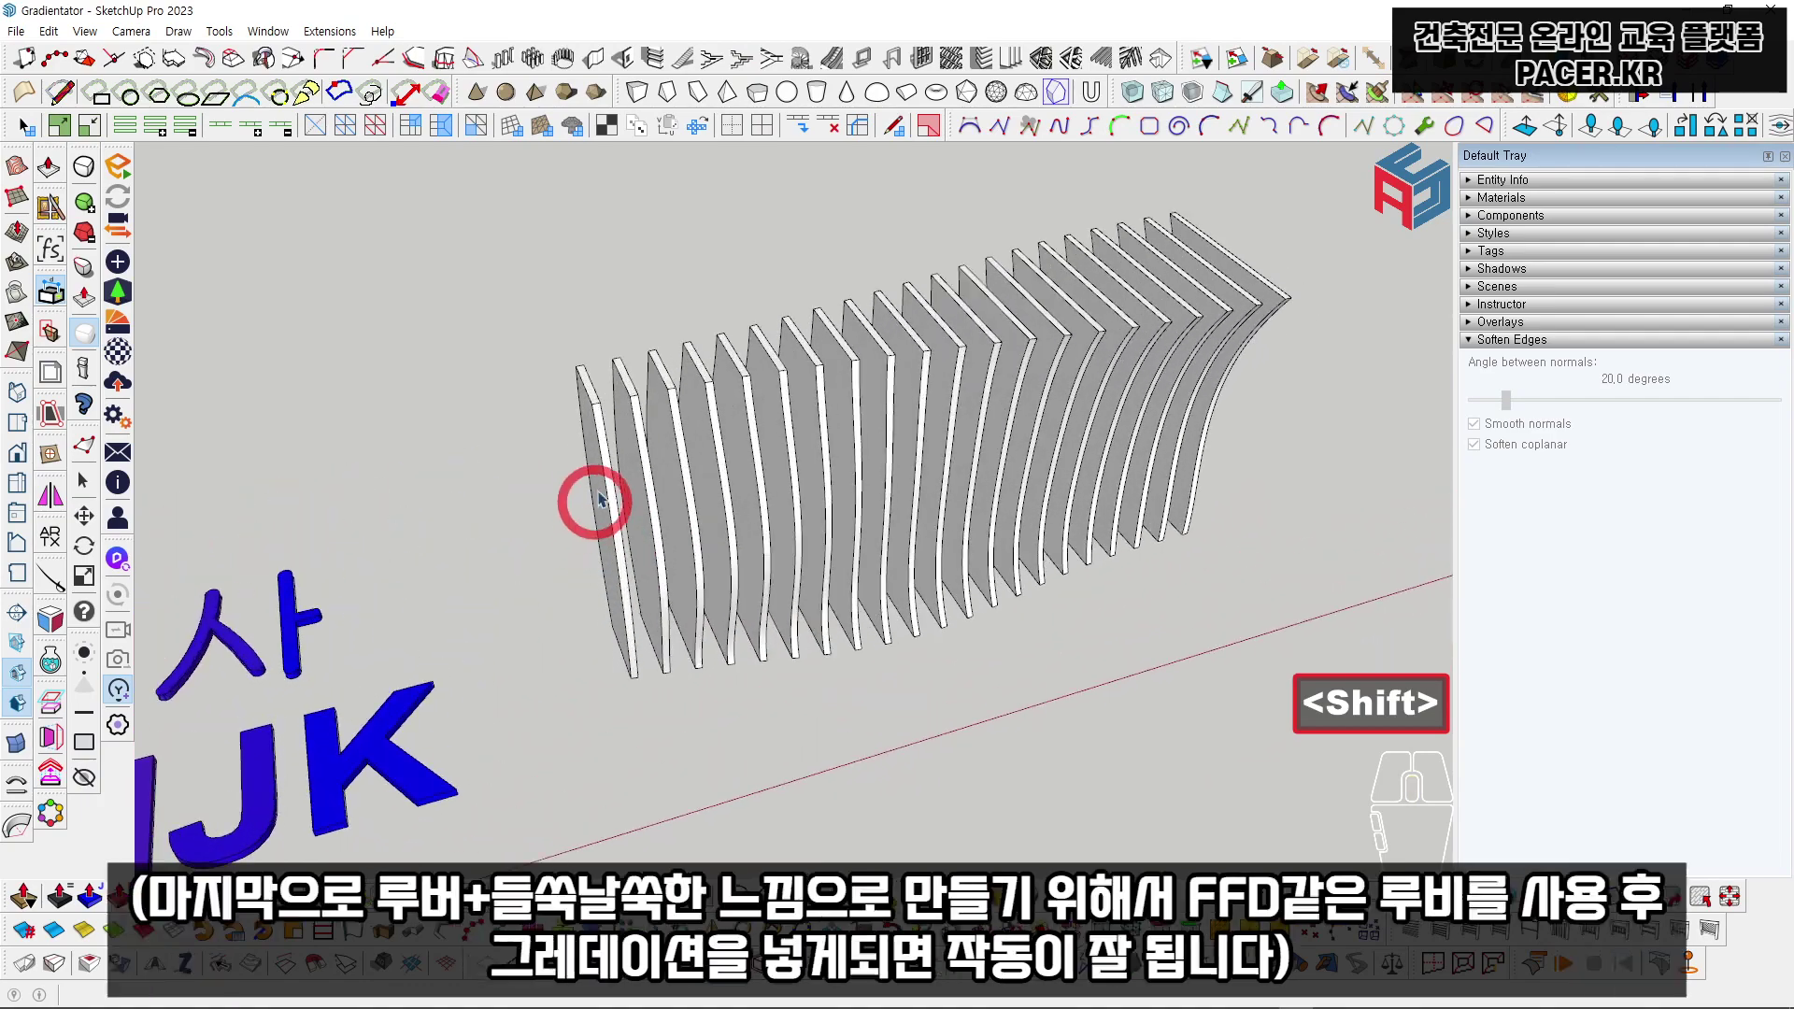
left_click(599, 486)
middle_click_drag(598, 486, 679, 420)
key("ctrl+a")
Step: Draw a long thin rectangle on the ground at the near end of the louvres and extrude it up into a board
key("r")
left_click(610, 550)
left_click(687, 674)
key("space")
scroll(651, 587, "up", 1)
key("p")
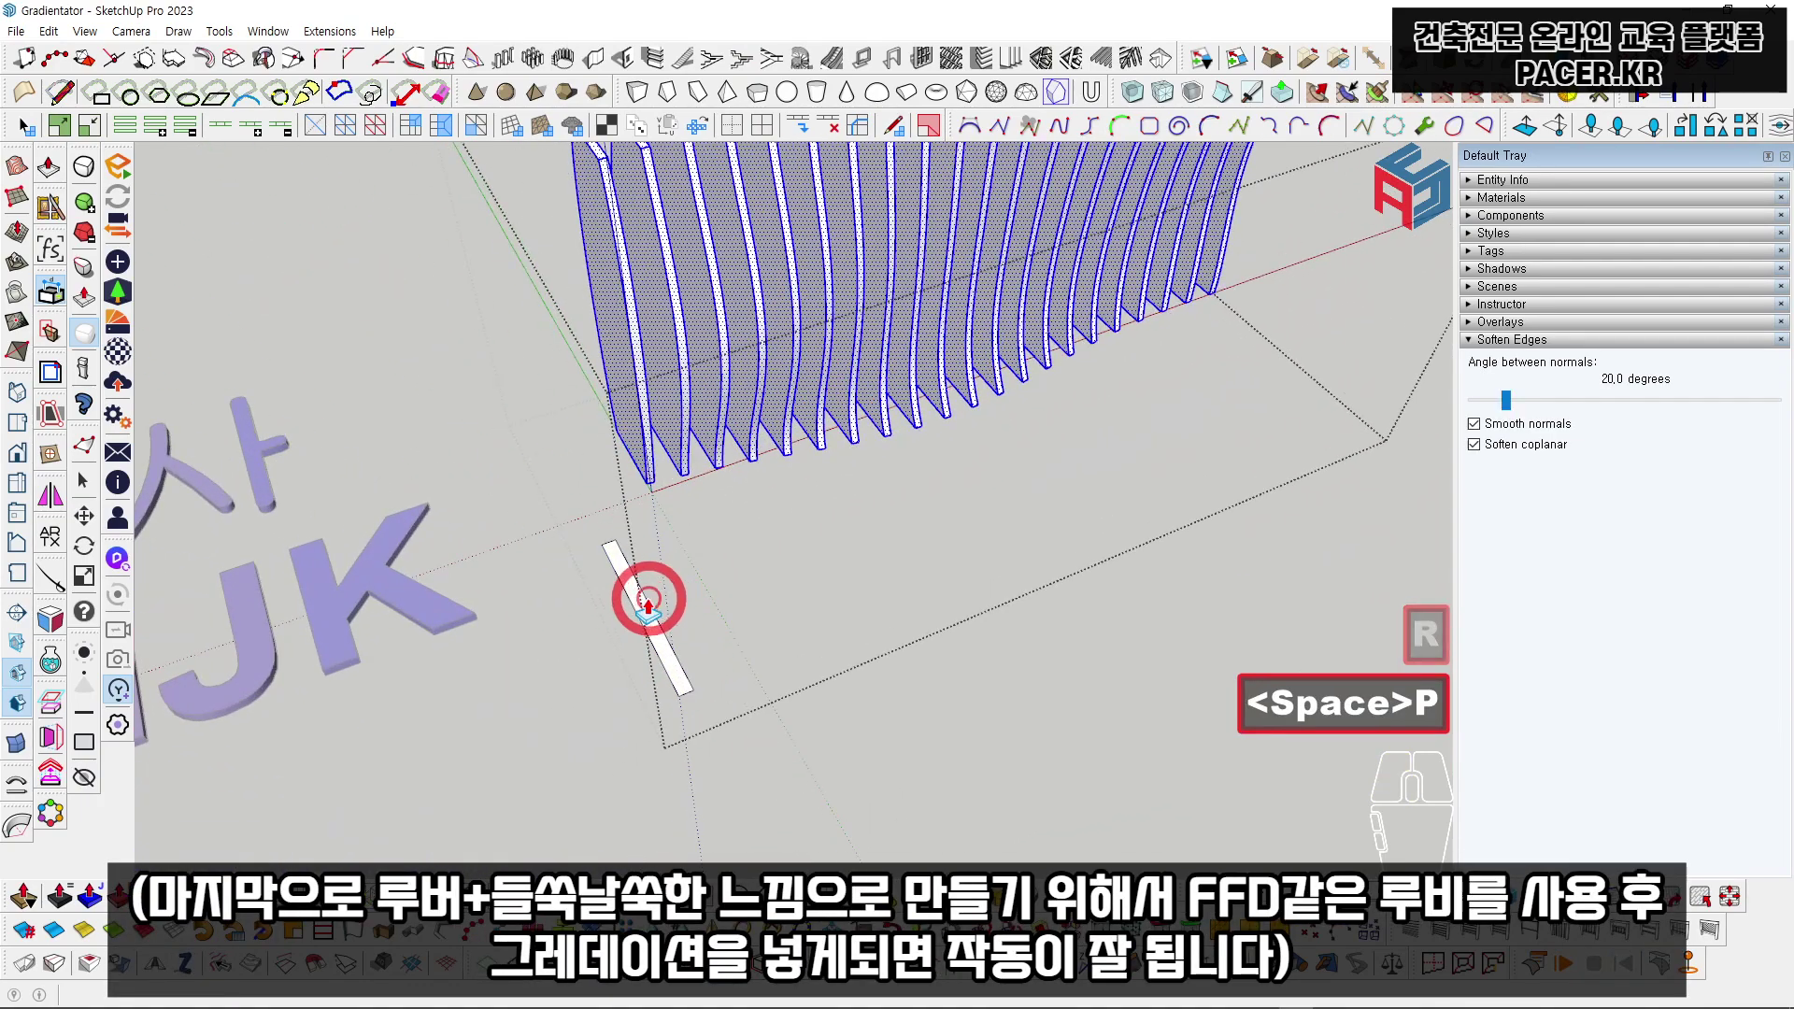
left_click(642, 599)
left_click(612, 331)
left_click(572, 240)
key("space")
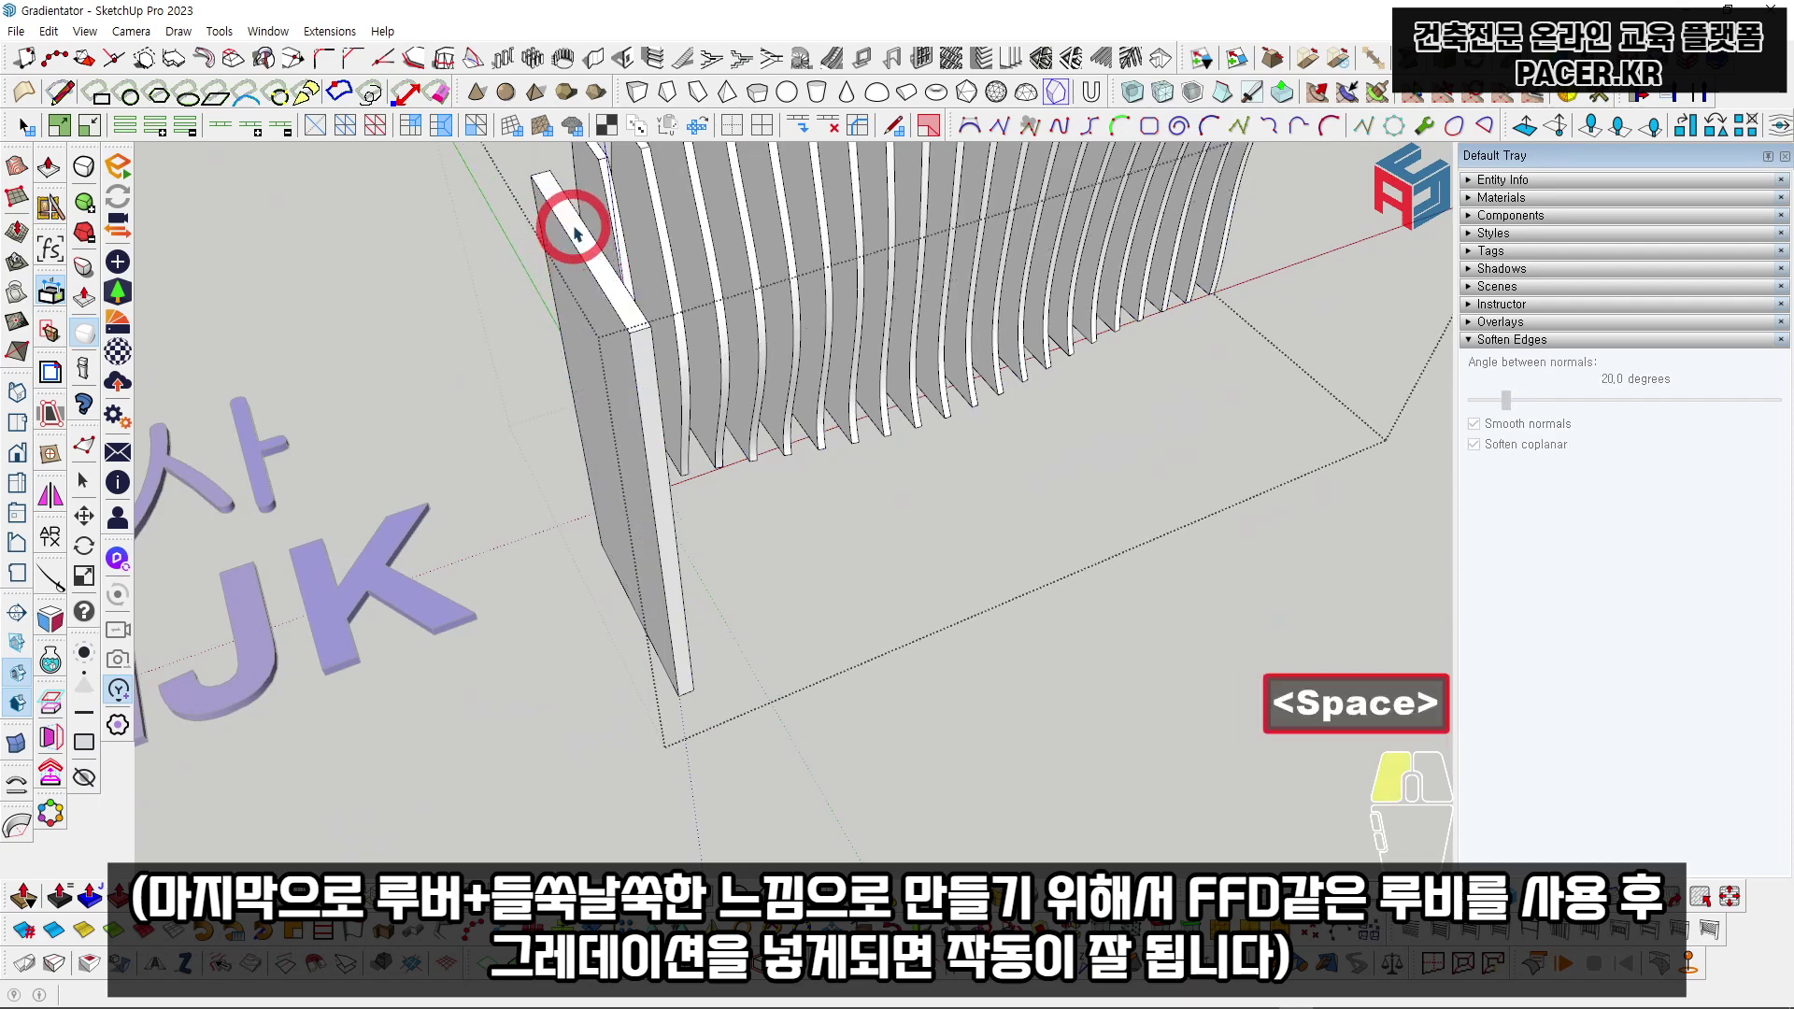
Step: Copy the board's top edges down along its height, dividing it into 20 equal strips
key("shift+m")
key("ctrl")
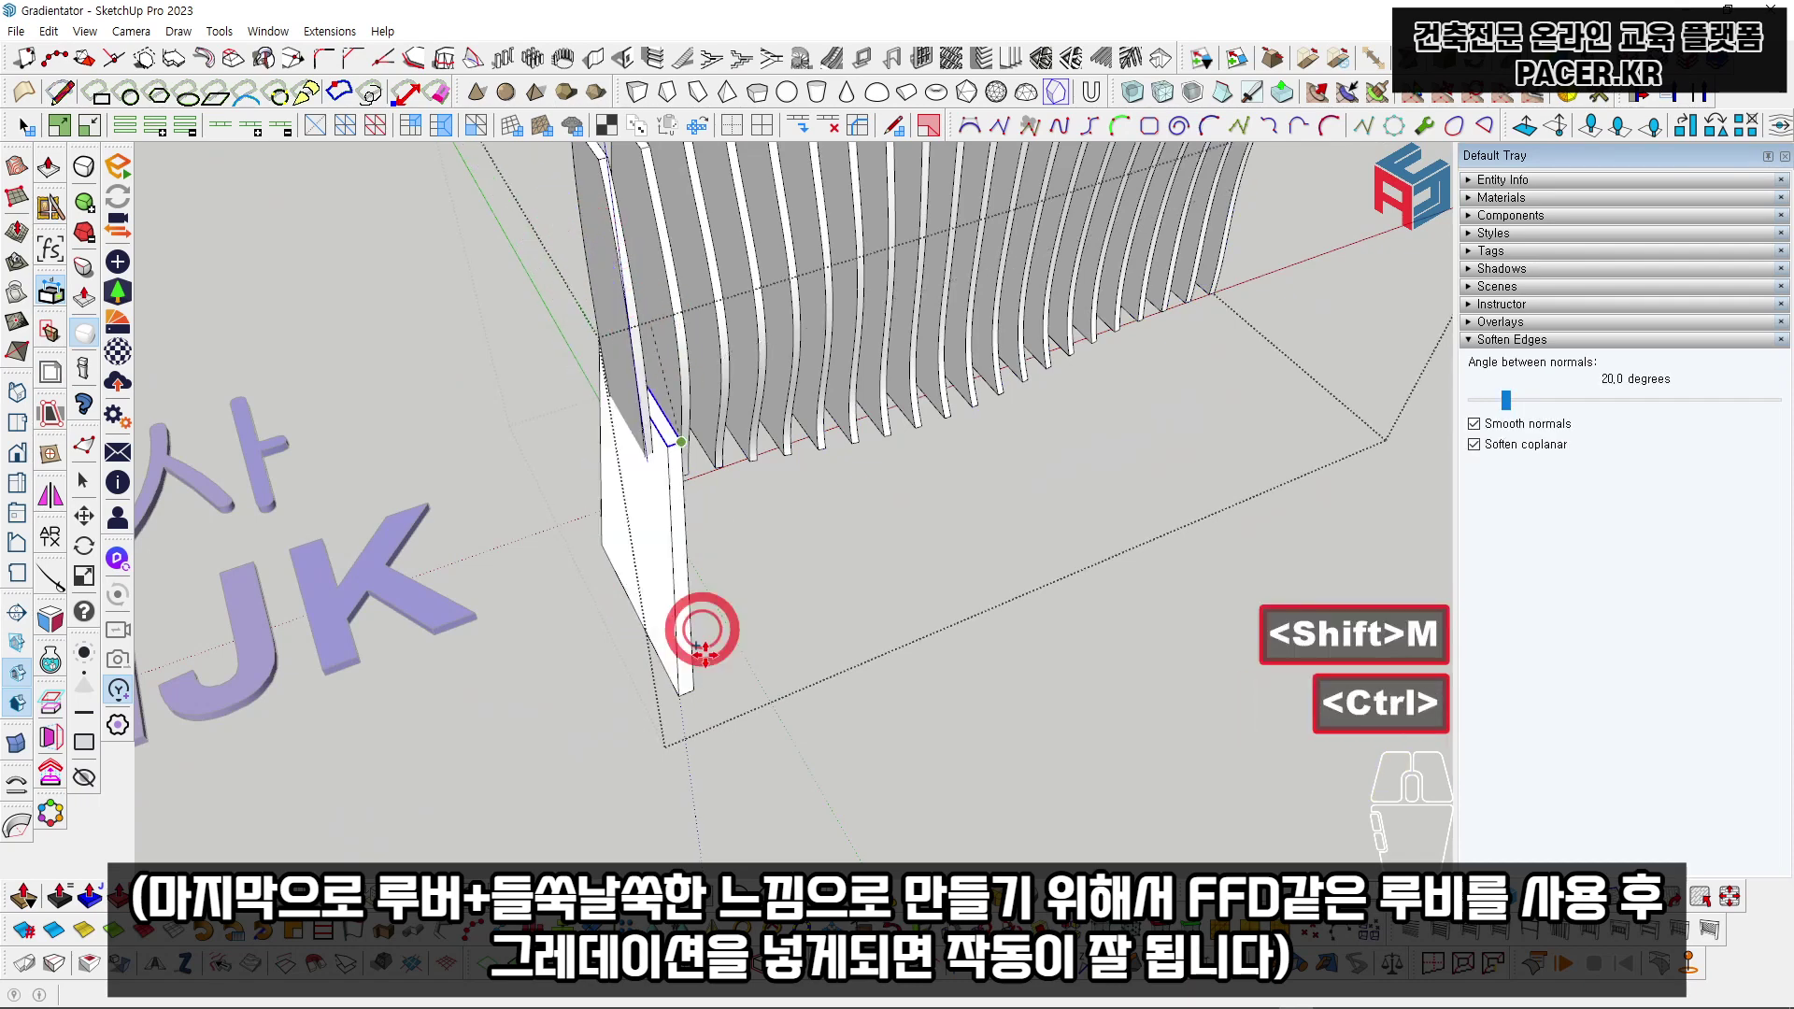
type("20")
key("Return")
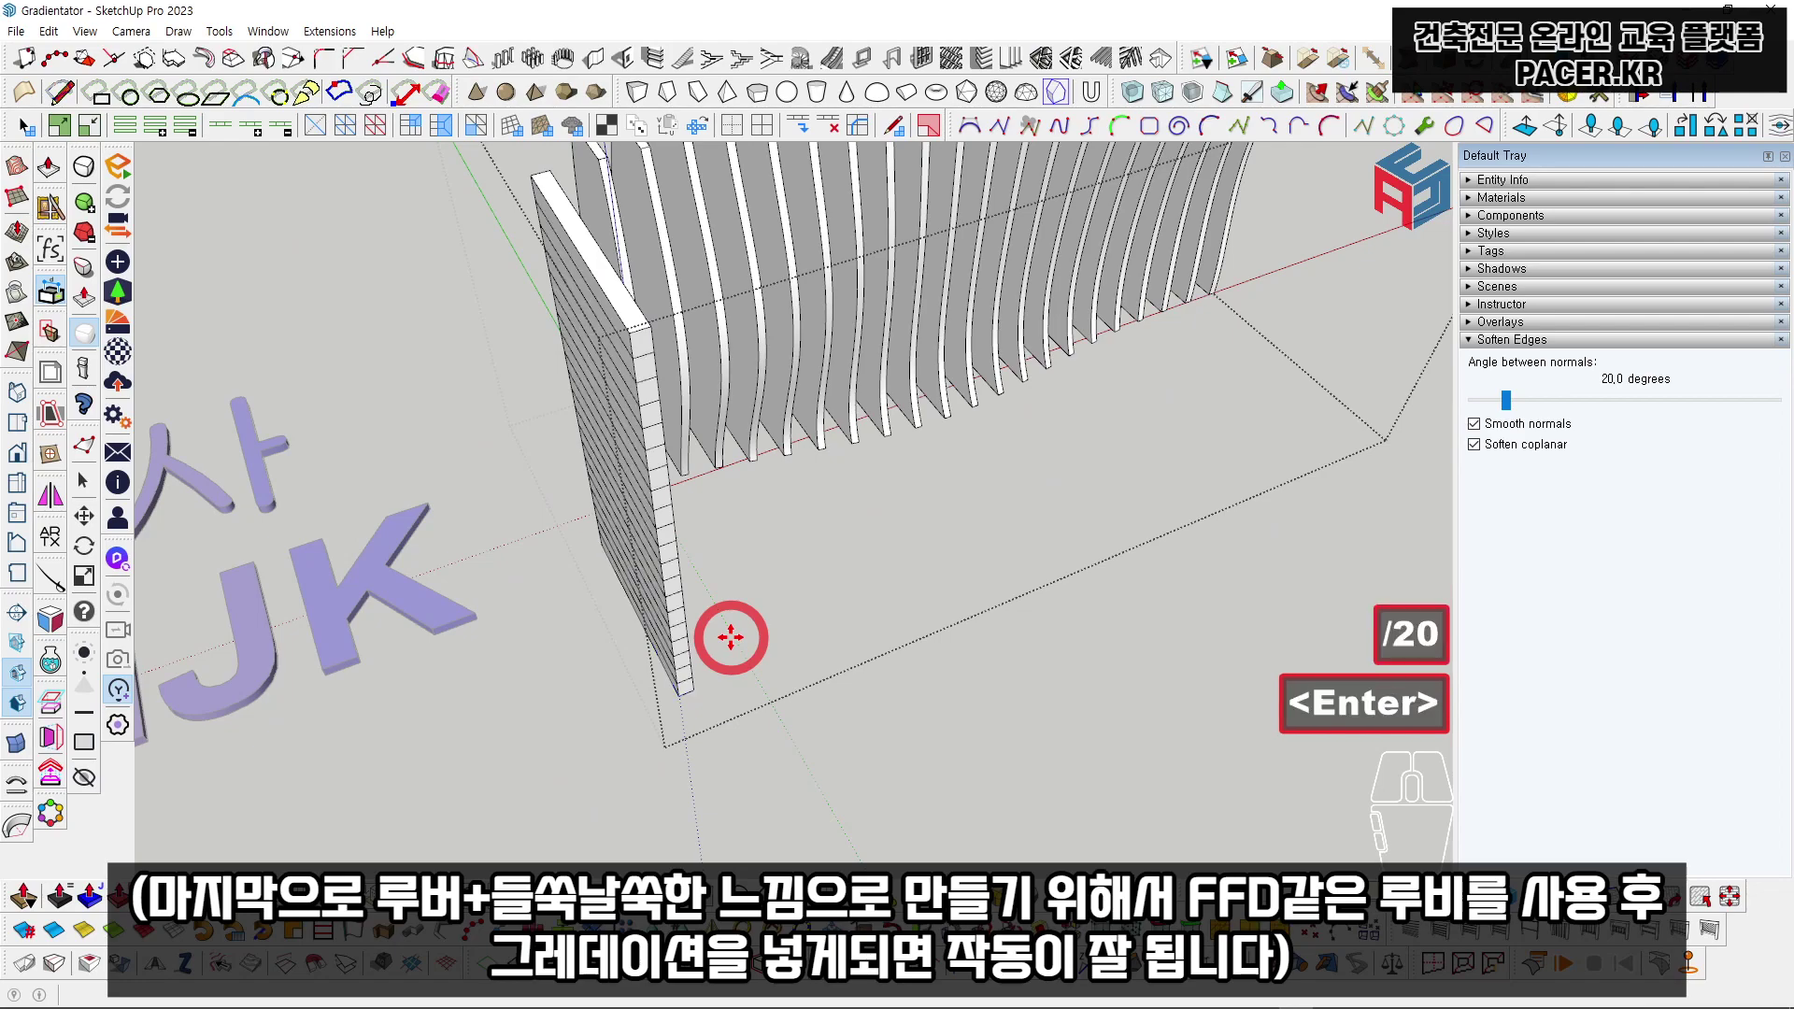
Step: Select the whole sliced board and soften its coplanar edges
key("space")
middle_click_drag(661, 516, 721, 488)
triple_click(721, 488)
left_click(1492, 445)
left_click(1475, 445)
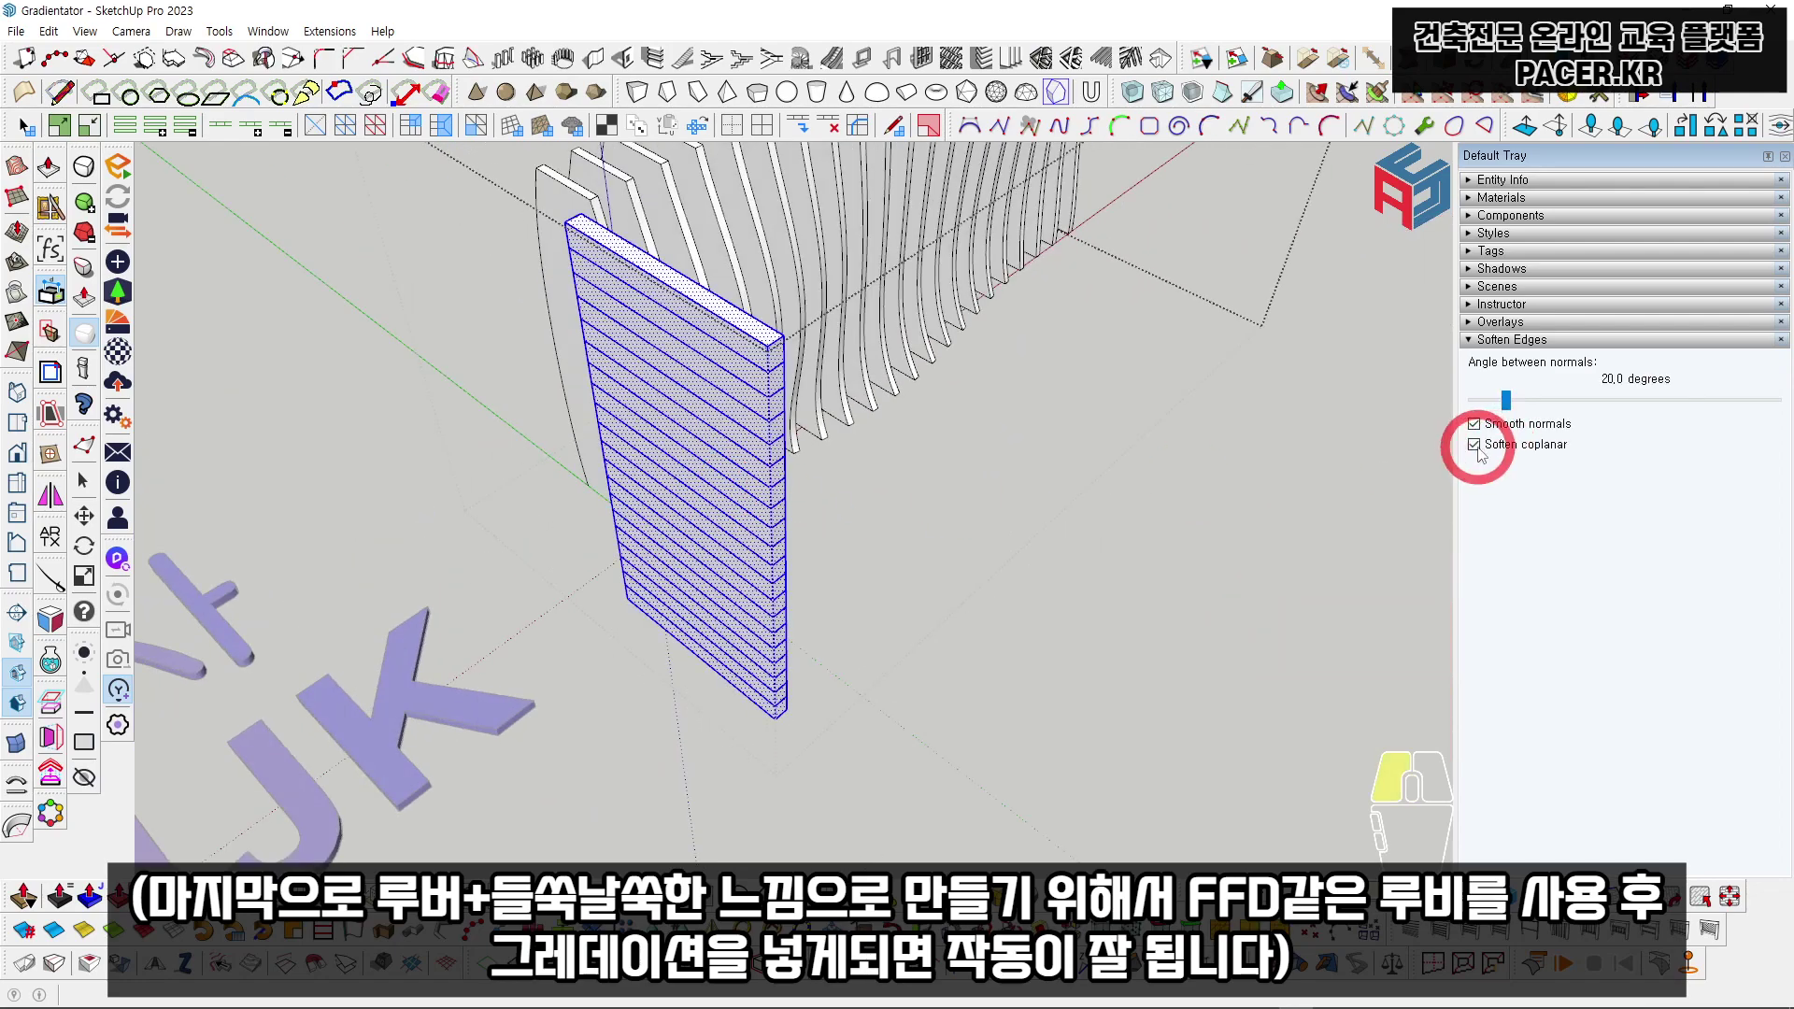
Step: Select the softened board and delete it from the louvre group
scroll(1037, 465, "down", 2)
middle_click_drag(1037, 465, 925, 525)
scroll(926, 526, "up", 2)
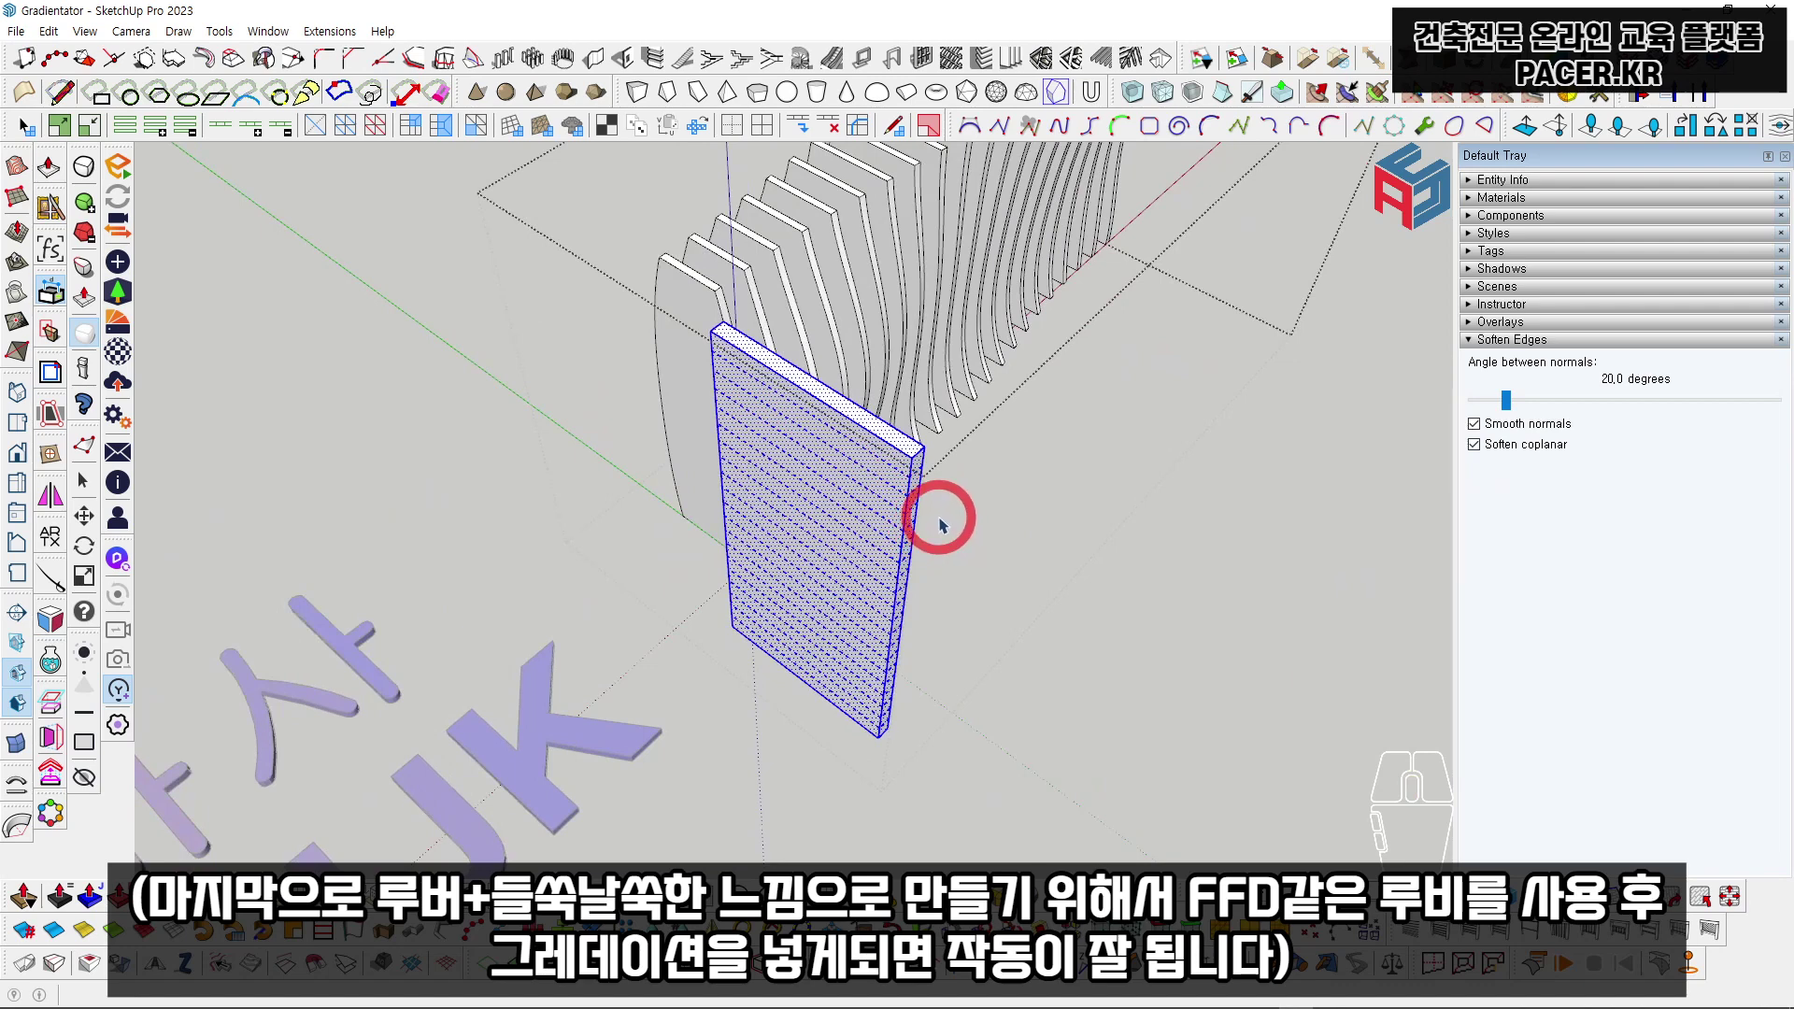
triple_click(877, 487)
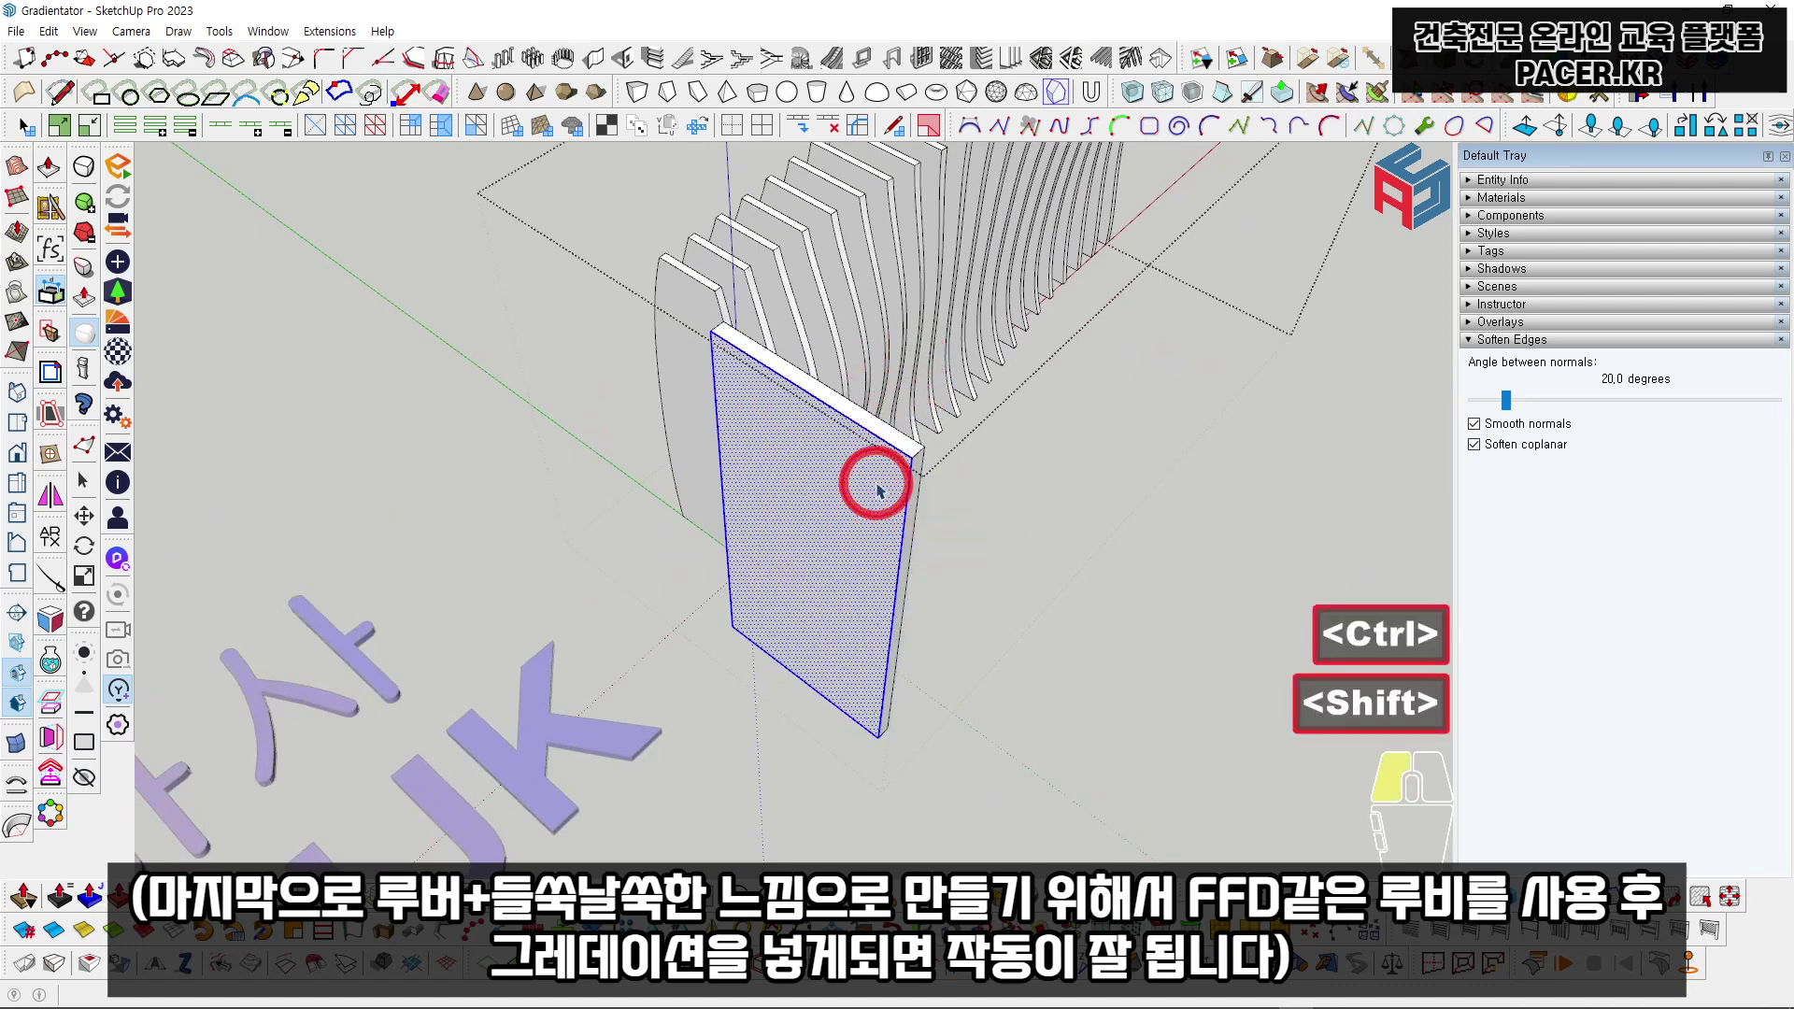
key("Delete")
Step: Select all the louvres and start a Gradientate gradient with Aqua as the first colour
middle_click_drag(885, 420, 681, 541)
key("ctrl+a")
left_click(332, 32)
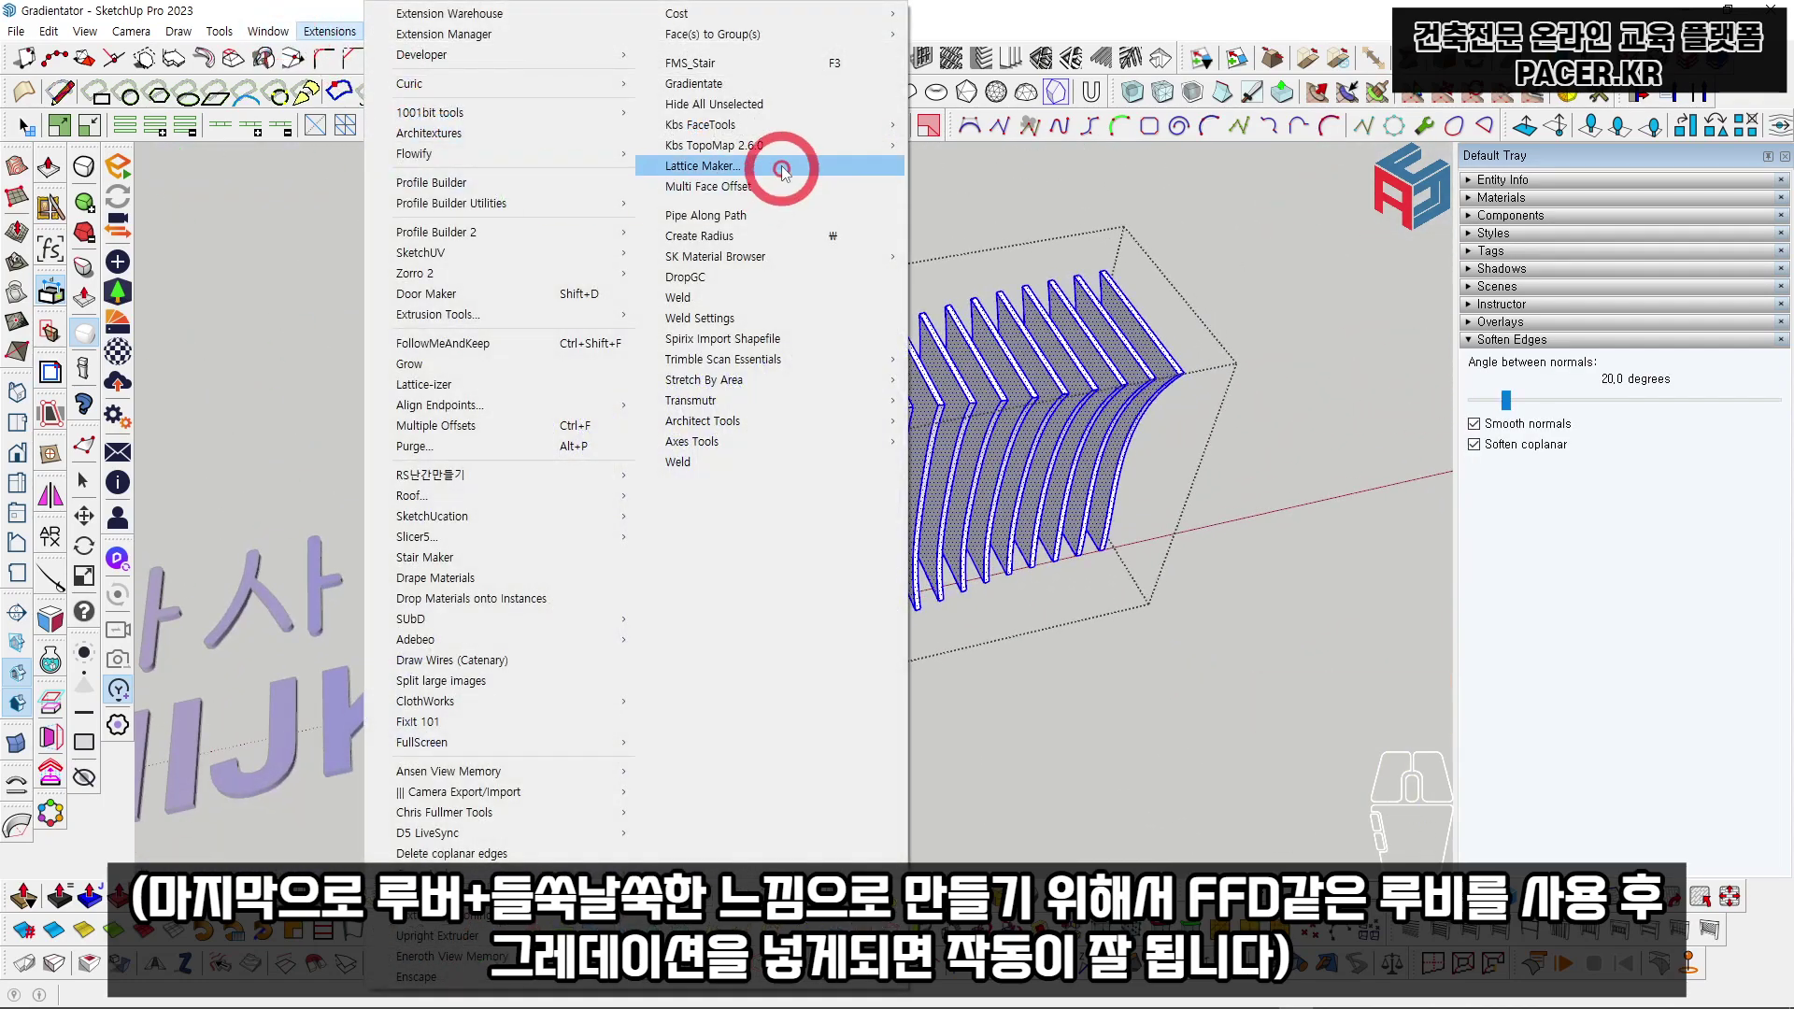
left_click(710, 83)
left_click(381, 238)
left_click(371, 269)
left_click(375, 246)
left_click(369, 260)
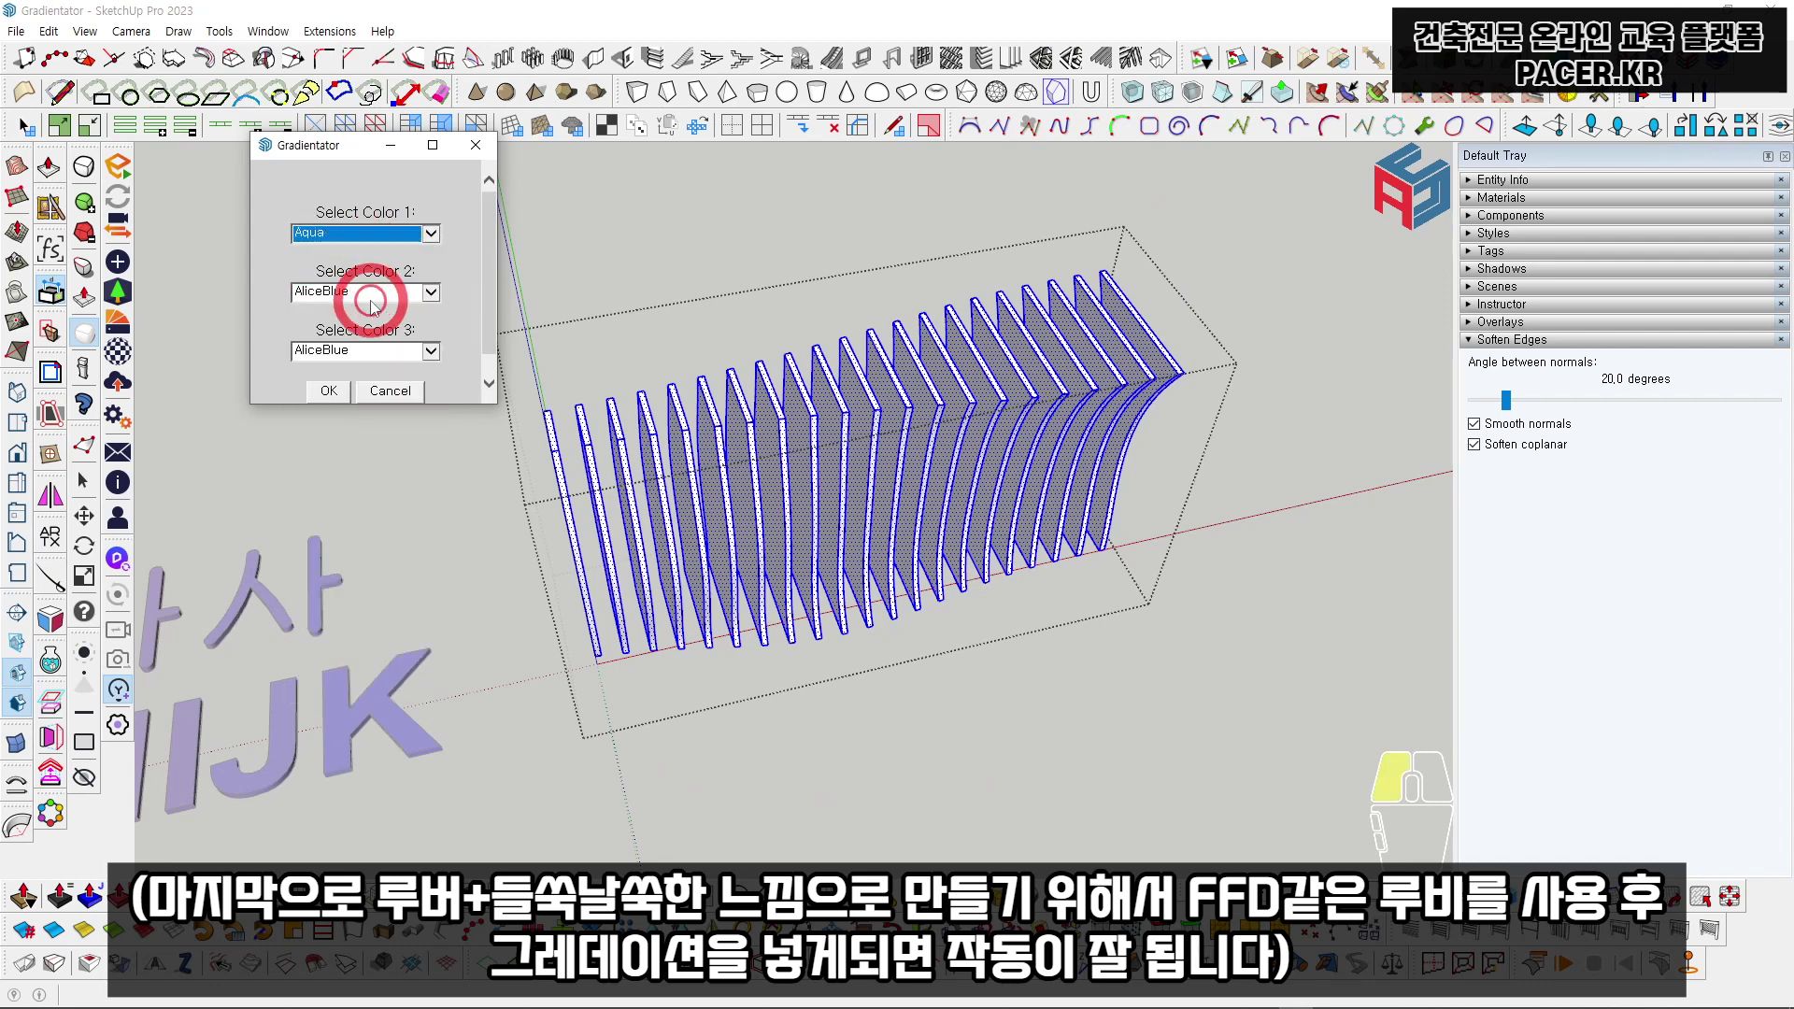
Step: Set Coral as the second and Blue as the third colour, apply the gradient to the louvres and leave their group
left_click(362, 292)
left_click(350, 544)
left_click(381, 353)
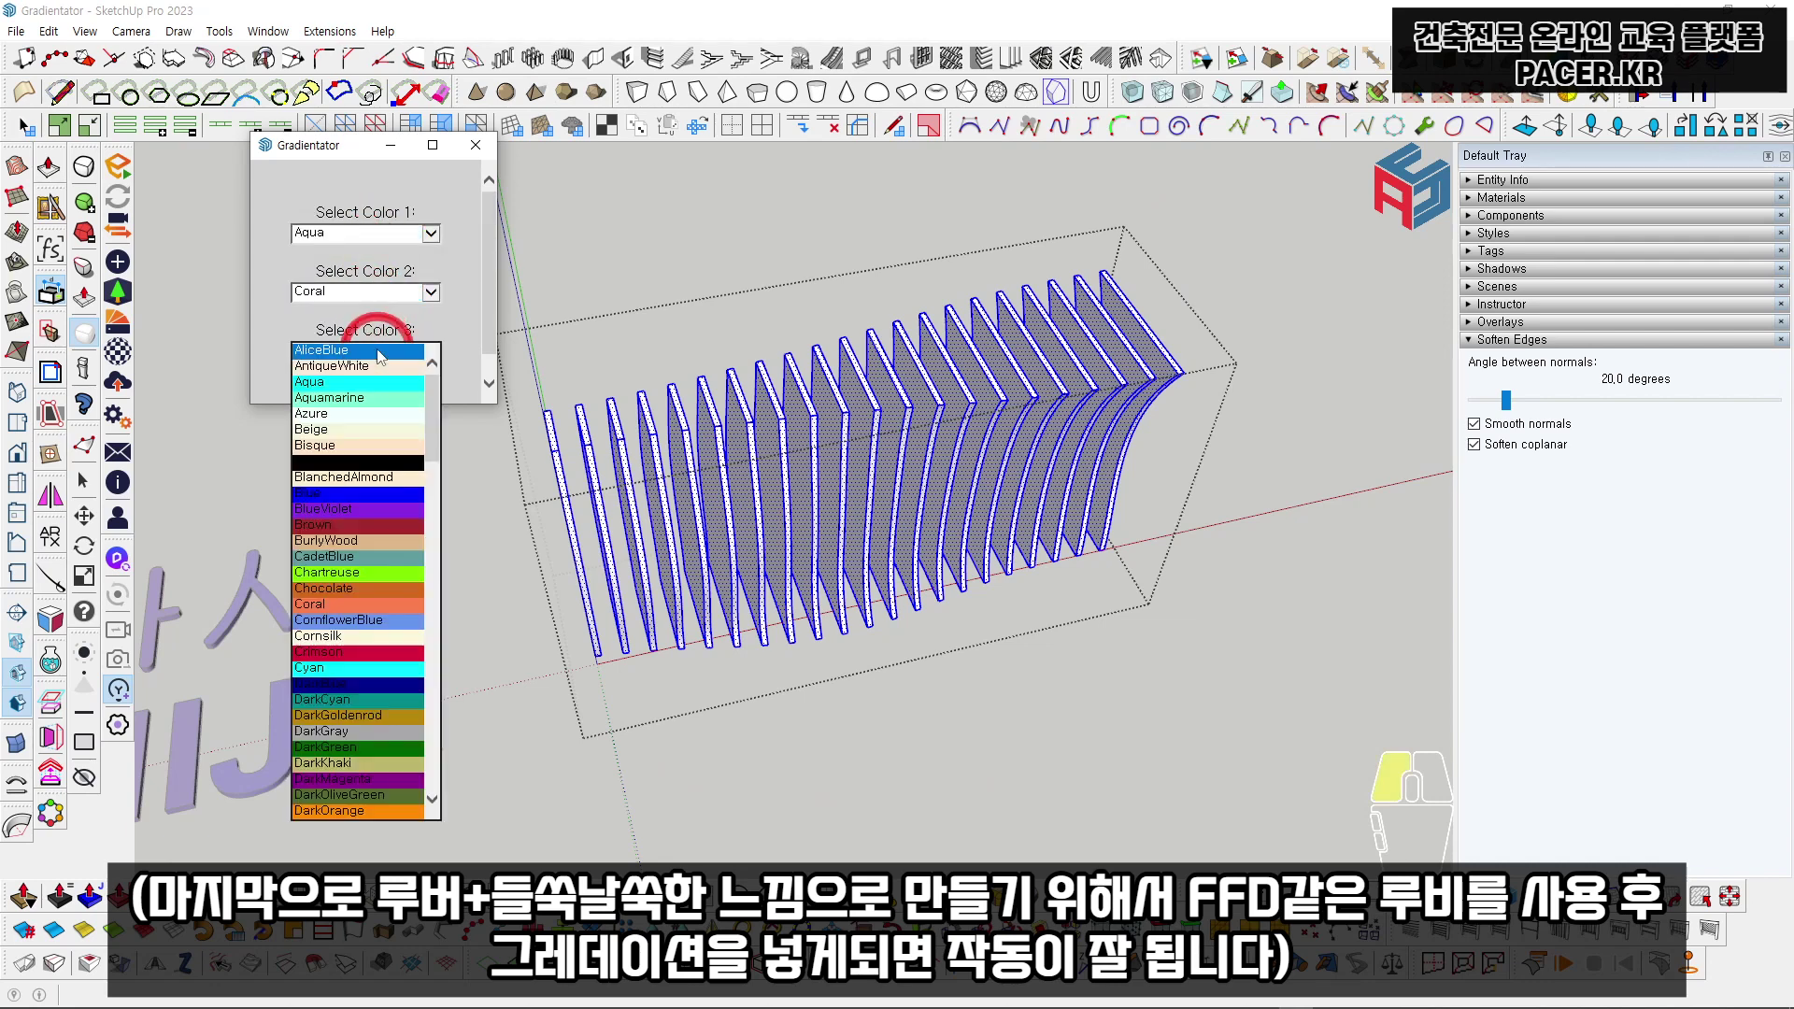
left_click(363, 496)
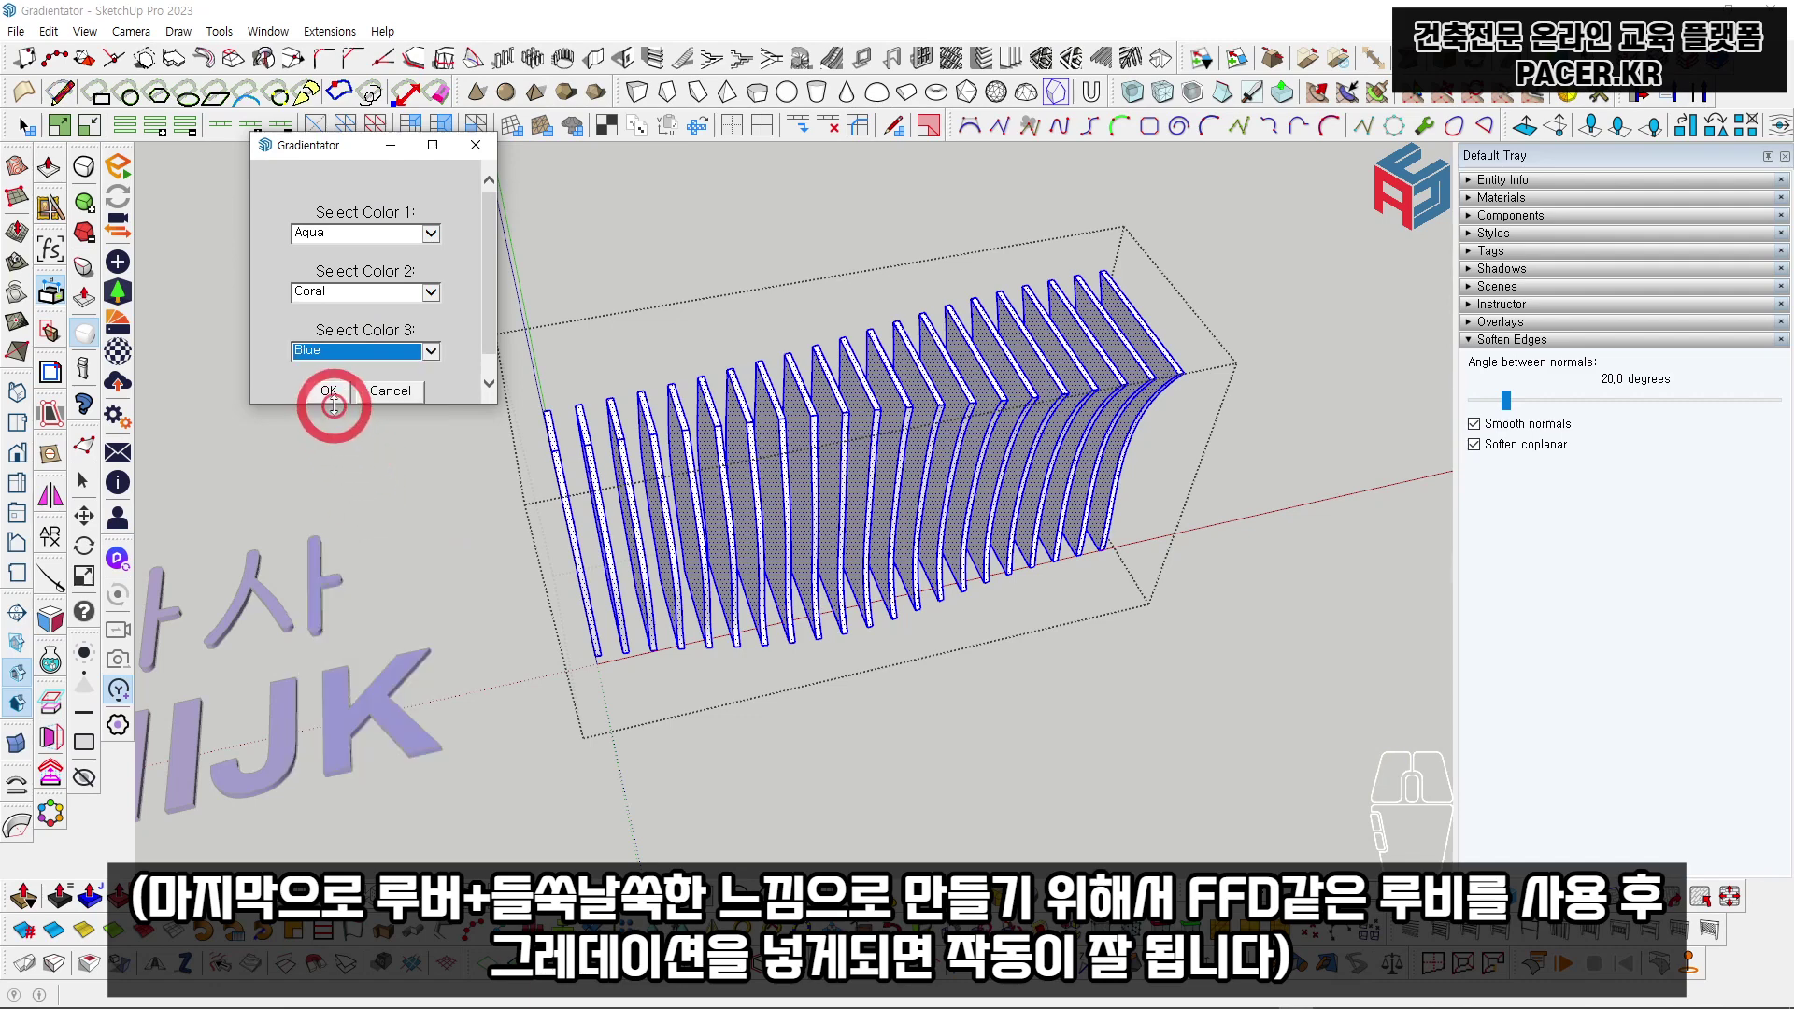
left_click(334, 394)
left_click(705, 334)
middle_click_drag(732, 359, 859, 532)
key("Escape")
key("Escape")
Step: Review all the gradient-coloured objects together and examine the colour transition across the louvres up close
scroll(841, 537, "down", 3)
middle_click_drag(592, 508, 887, 592, "shift")
middle_click_drag(888, 592, 942, 584, "shift")
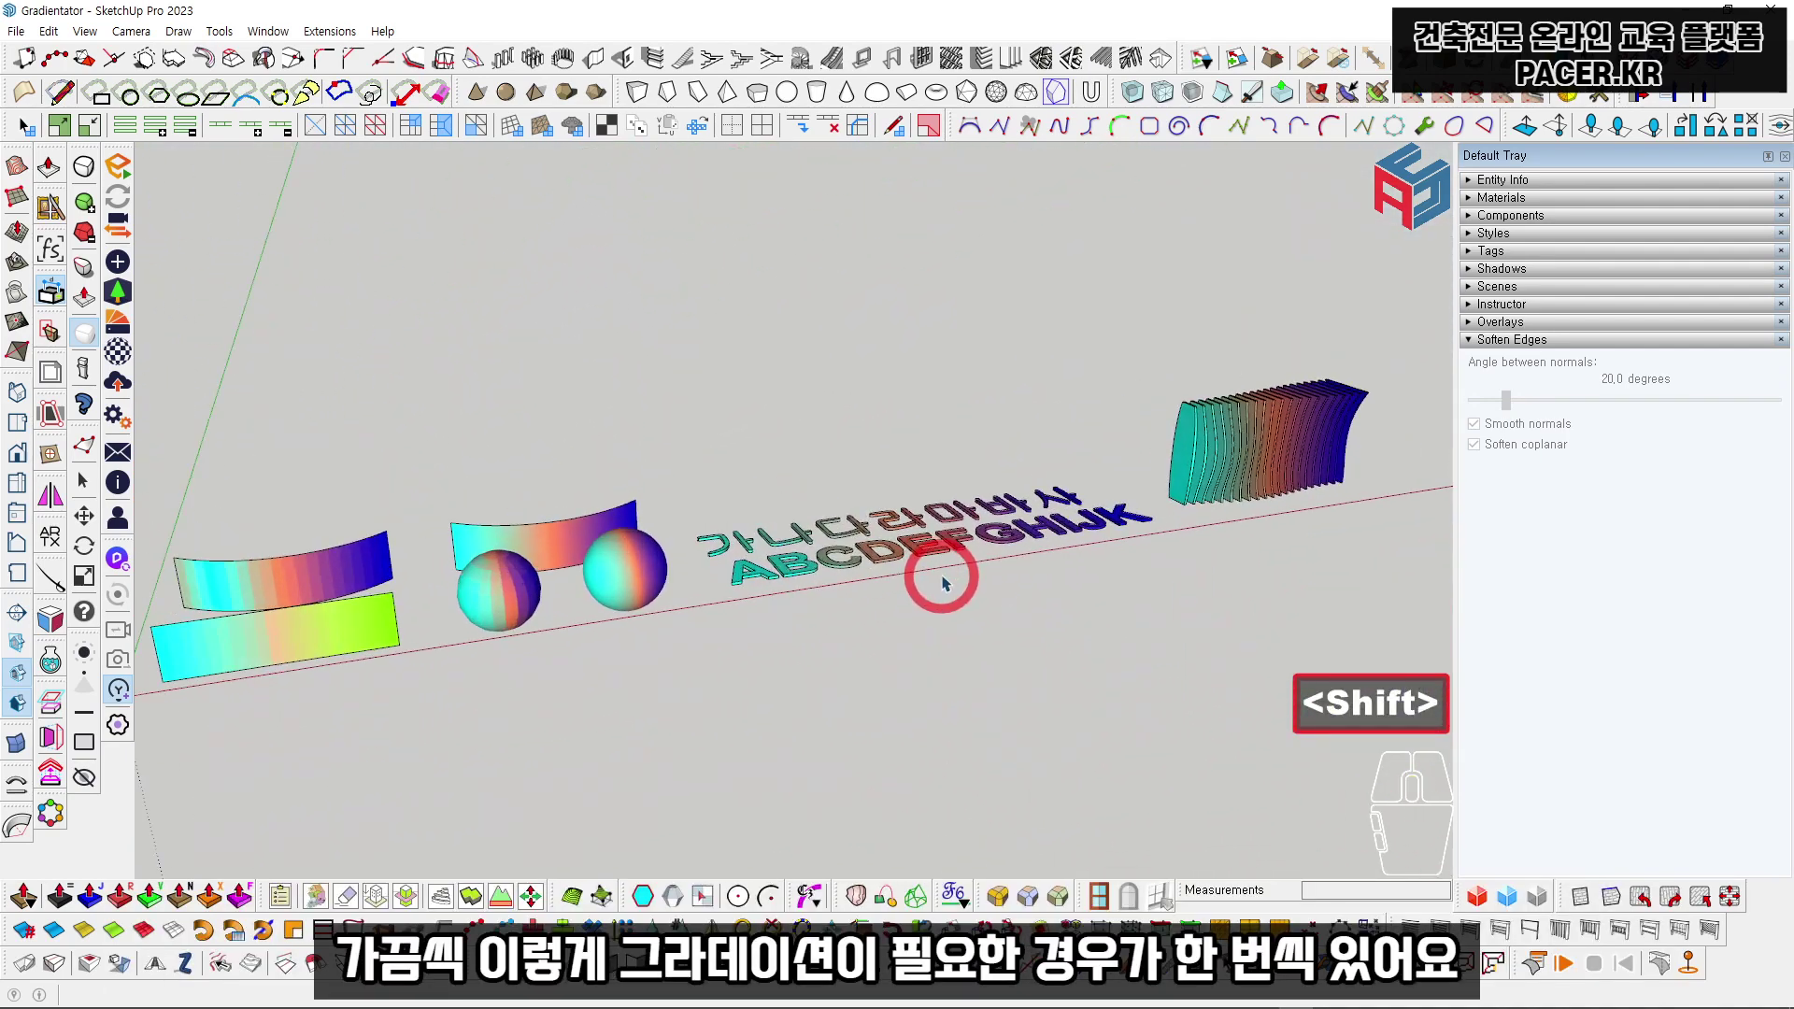
scroll(929, 571, "down", 1)
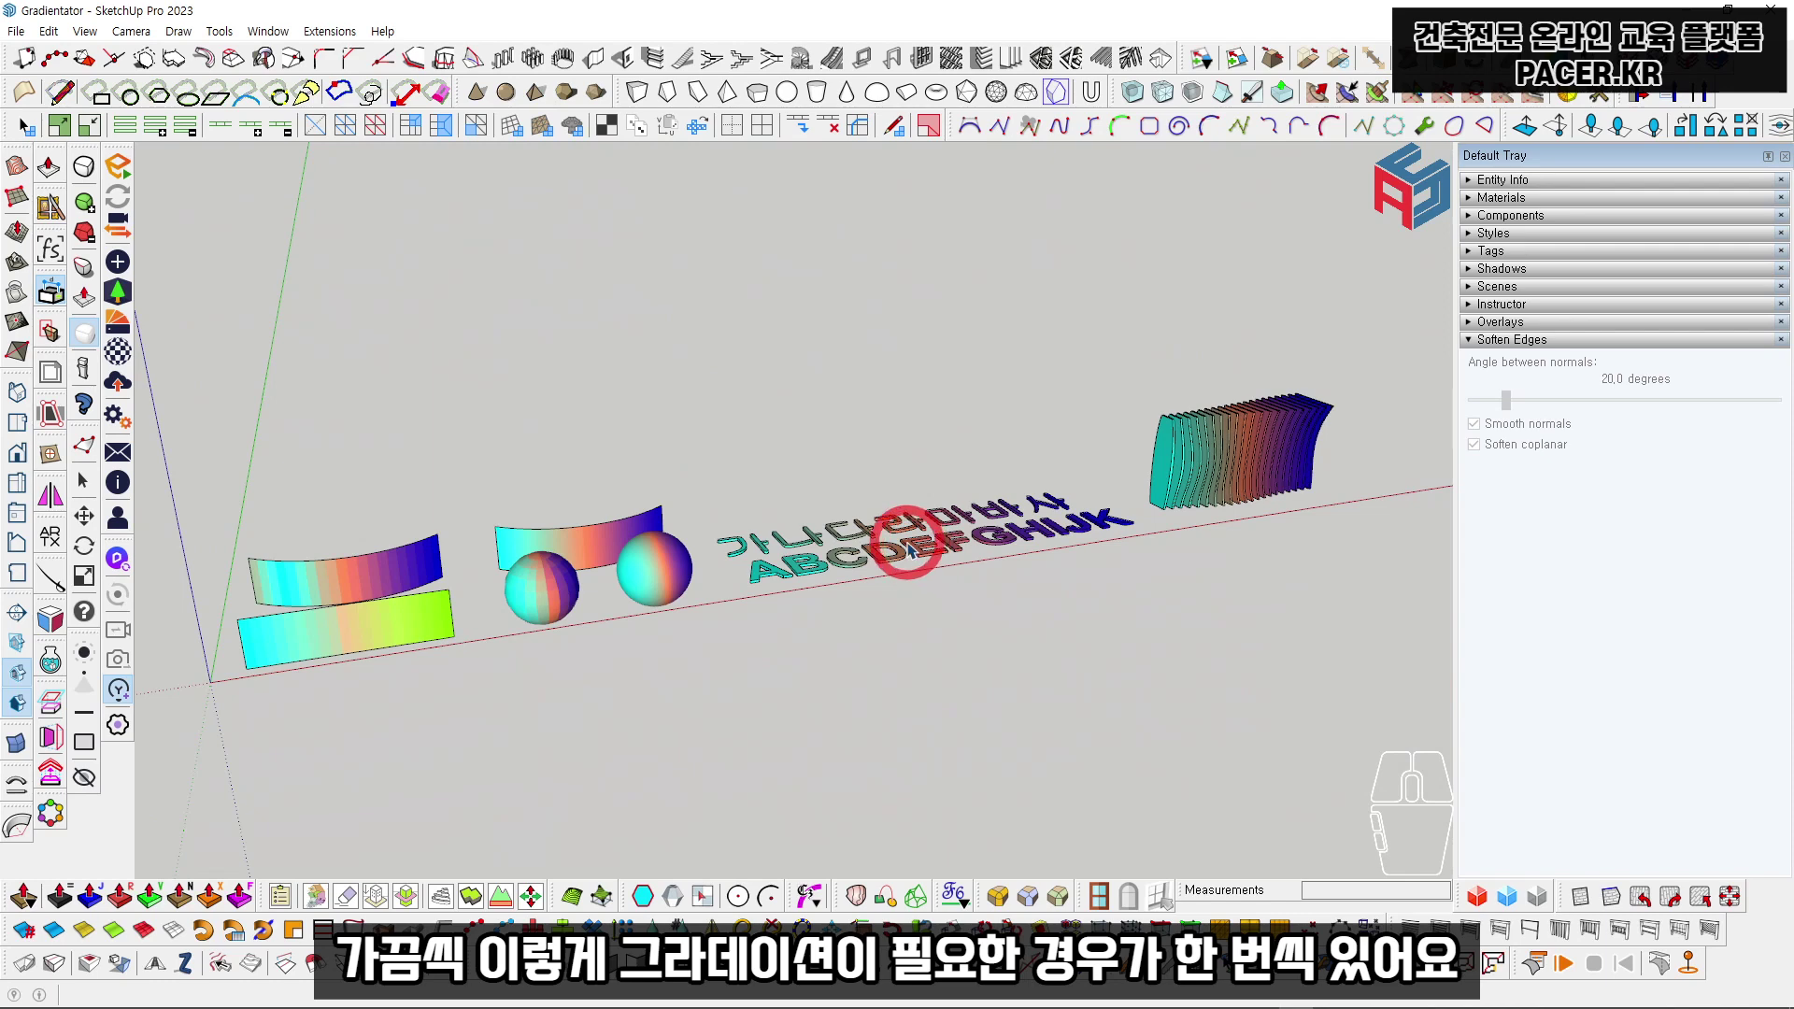
middle_click_drag(1036, 448, 712, 566, "shift")
scroll(728, 486, "up", 6)
middle_click_drag(712, 566, 803, 468)
key("d")
scroll(807, 480, "up", 1)
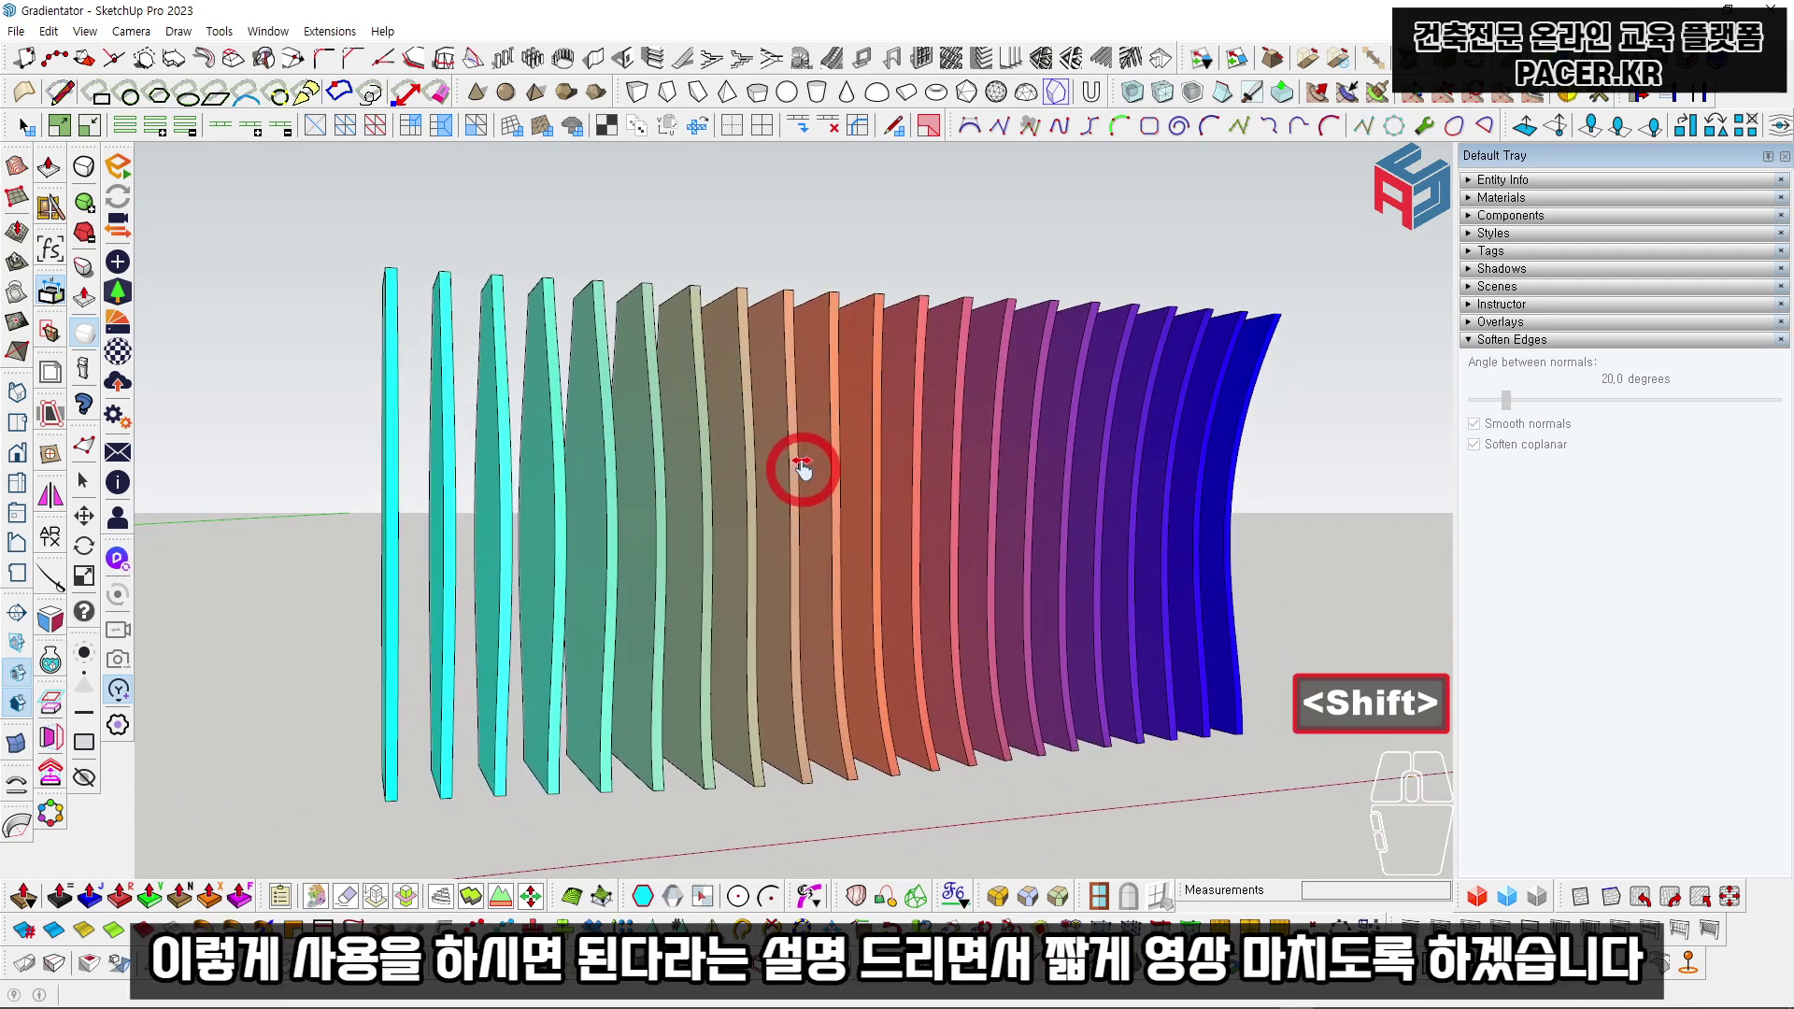